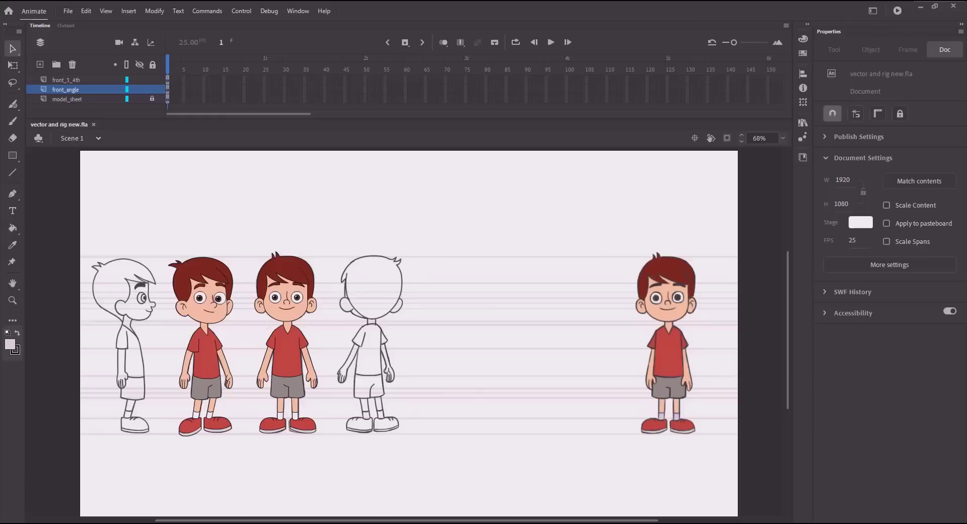
Step: Lock the existing drawing layers and add a new layer named profile at the top of the stack
{"action": "left_click", "coordinate": [152, 80]}
{"action": "left_click", "coordinate": [40, 65]}
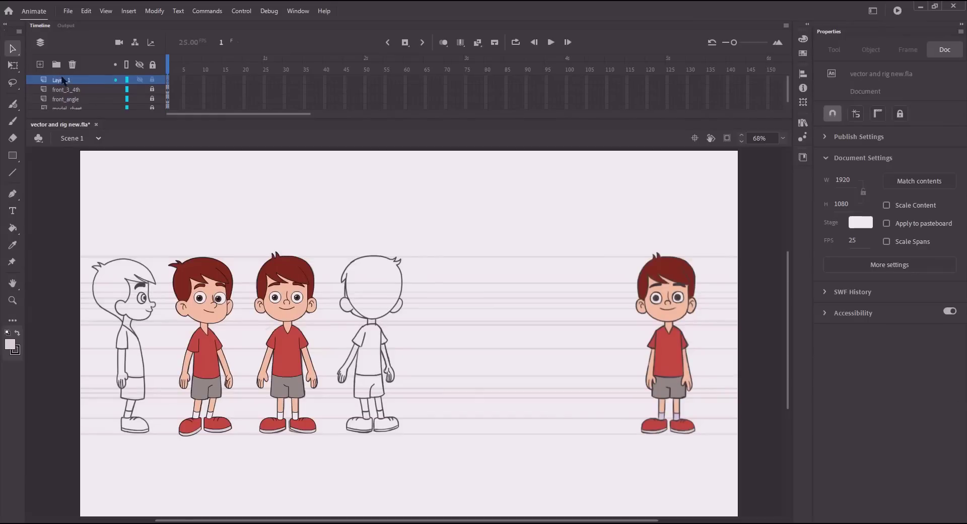
{"action": "double_click", "coordinate": [61, 80]}
{"action": "type", "text": "profile"}
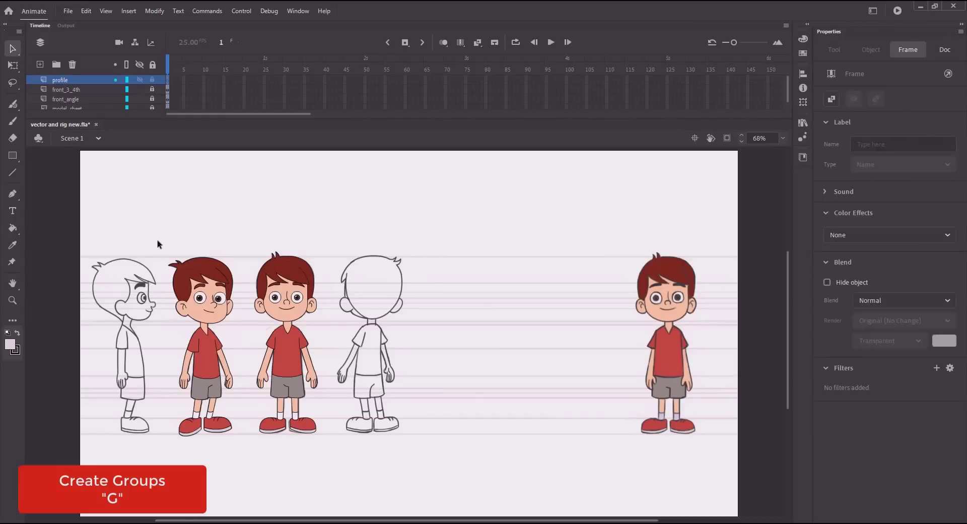
Step: Create a group on the profile layer and draw an unfilled black rectangle with stroke size 2 over the side-view face
{"action": "type", "text": "z"}
{"action": "left_click_drag", "start_coordinate": [87, 253], "coordinate": [163, 329]}
{"action": "left_click_drag", "start_coordinate": [235, 341], "coordinate": [161, 326]}
{"action": "key", "text": "g"}
{"action": "key", "text": "r"}
{"action": "left_click", "coordinate": [831, 144]}
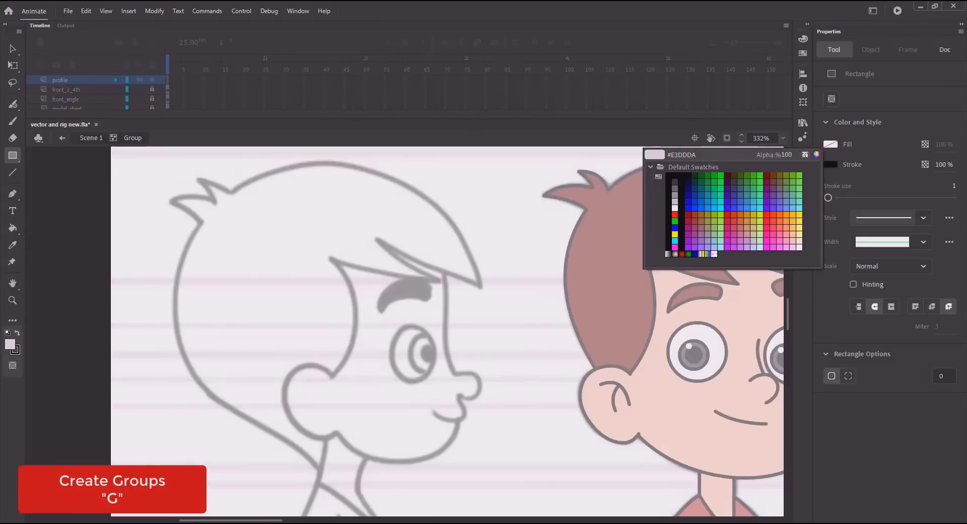
{"action": "left_click", "coordinate": [805, 155]}
{"action": "left_click_drag", "start_coordinate": [229, 239], "coordinate": [429, 400]}
{"action": "key", "text": "v"}
{"action": "double_click", "coordinate": [429, 401]}
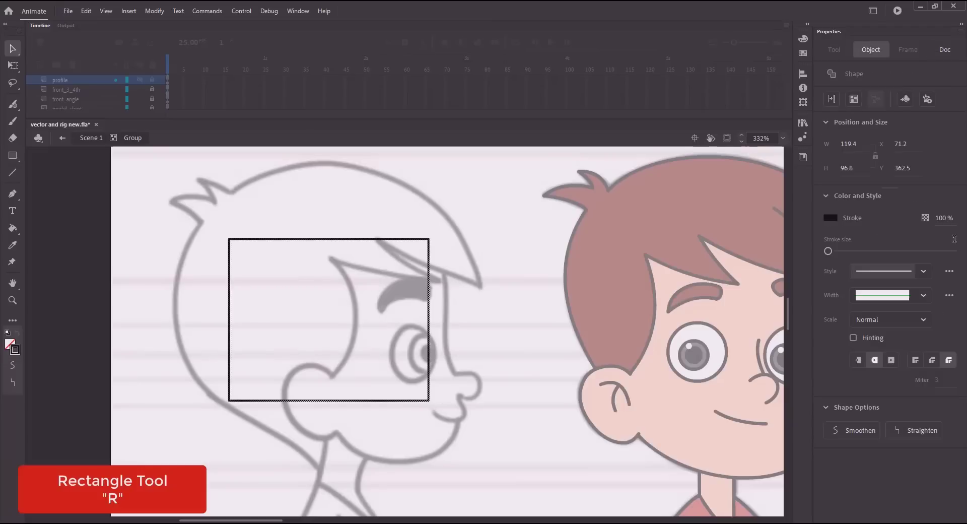
{"action": "left_click", "coordinate": [471, 315]}
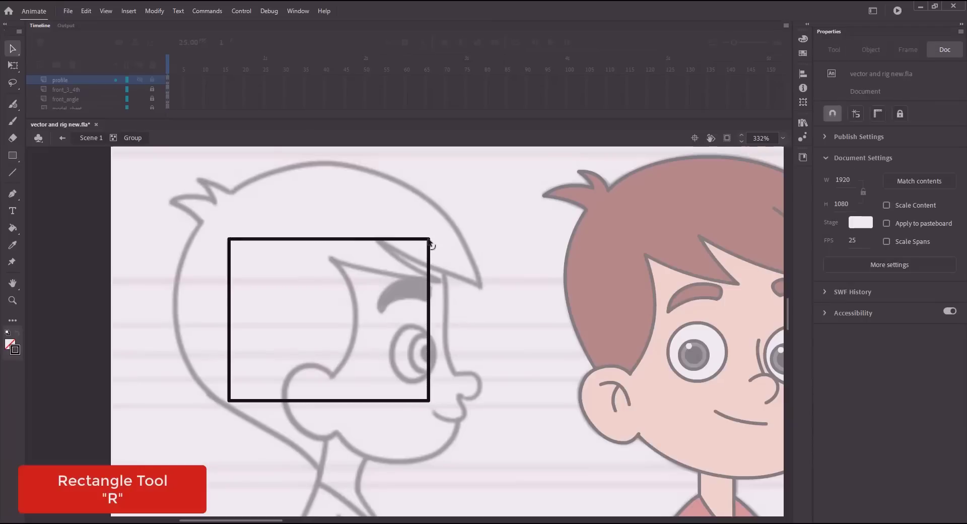
Step: Move the rectangle's corners to the forehead, nose bridge and jaw of the sketch, and curve the front edge along the forehead
{"action": "left_click_drag", "start_coordinate": [429, 241], "coordinate": [445, 264]}
{"action": "left_click_drag", "start_coordinate": [429, 400], "coordinate": [456, 376]}
{"action": "left_click_drag", "start_coordinate": [231, 402], "coordinate": [337, 436]}
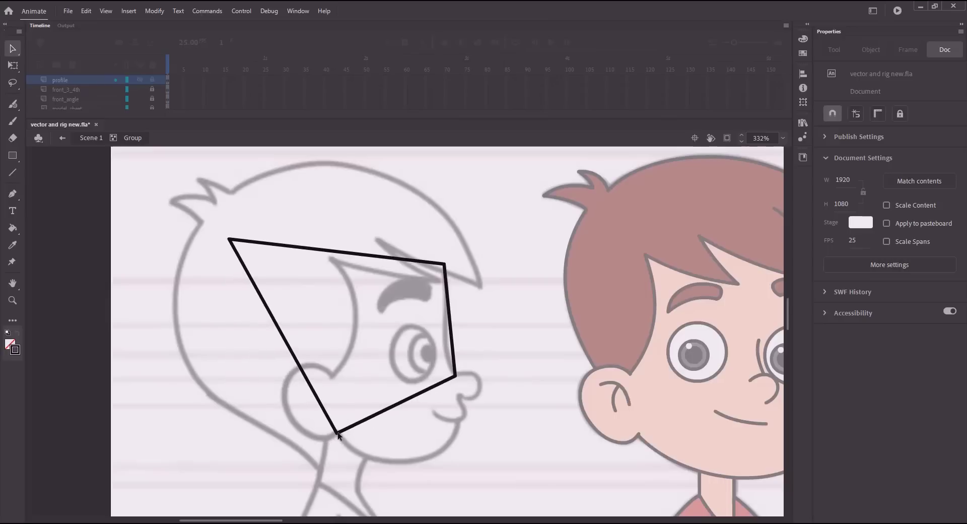
{"action": "left_click_drag", "start_coordinate": [450, 318], "coordinate": [442, 317]}
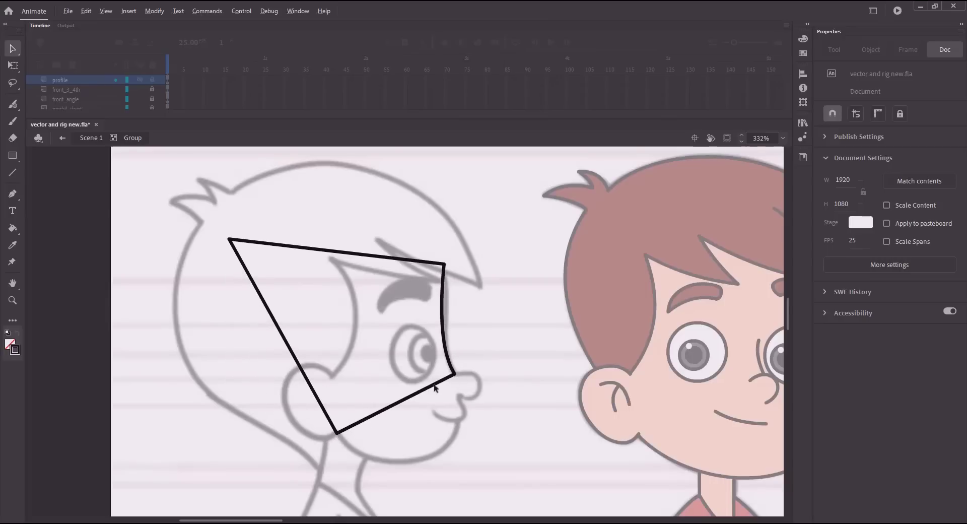
Step: Pull a nose shape out of the face outline to match the side-view sketch, and save the file
{"action": "left_click_drag", "start_coordinate": [434, 386], "coordinate": [463, 395]}
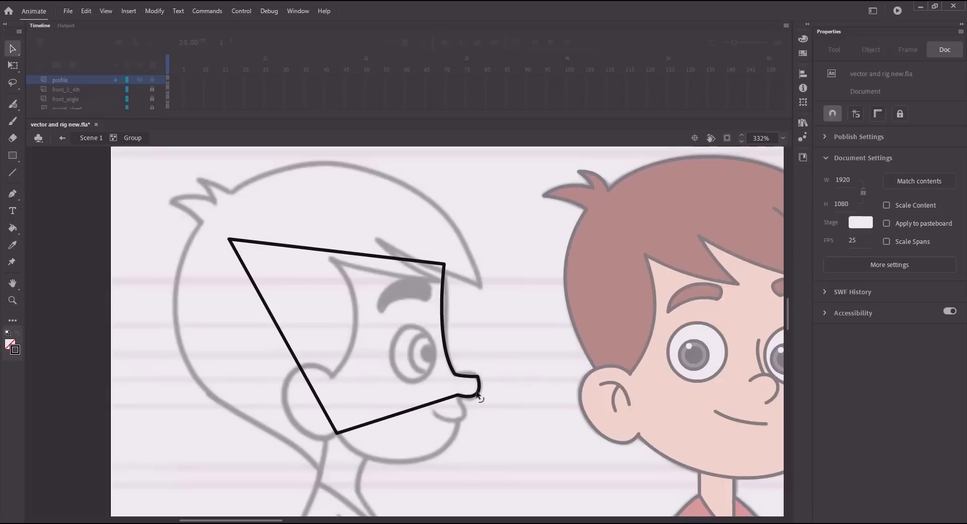
{"action": "left_click_drag", "start_coordinate": [478, 396], "coordinate": [480, 386]}
{"action": "key", "text": "ctrl+s"}
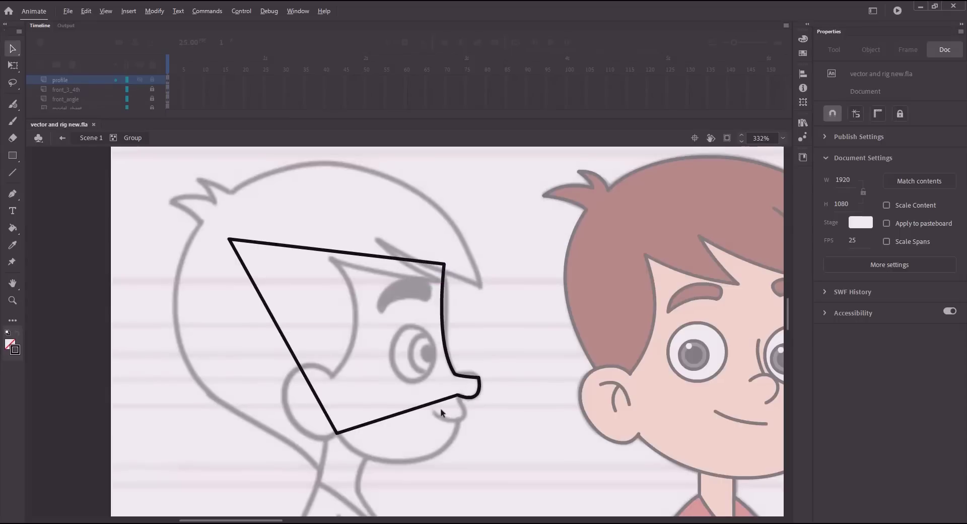
Step: Shape the upper lip and mouth line below the nose, and delete the leftover straight line to the jaw
{"action": "left_click_drag", "start_coordinate": [443, 401], "coordinate": [467, 412]}
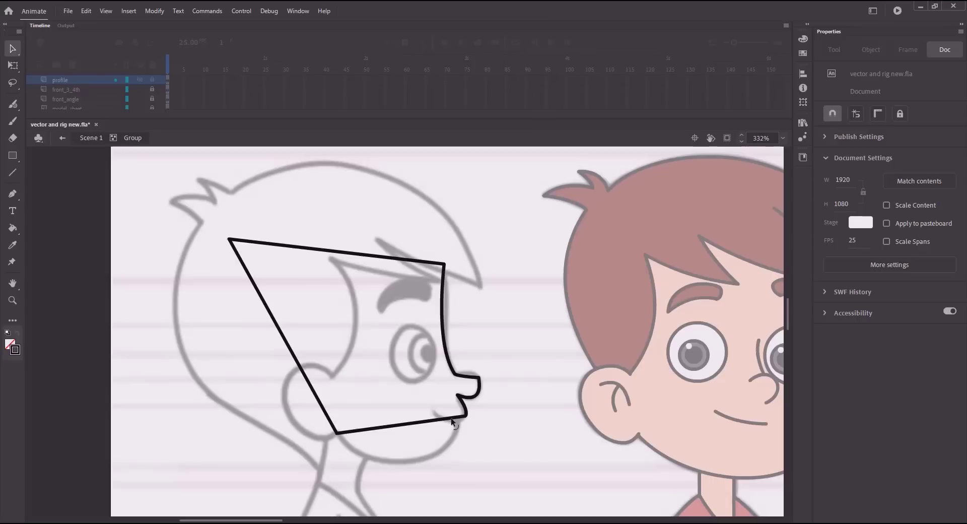
{"action": "left_click", "coordinate": [452, 422]}
{"action": "key", "text": "Delete"}
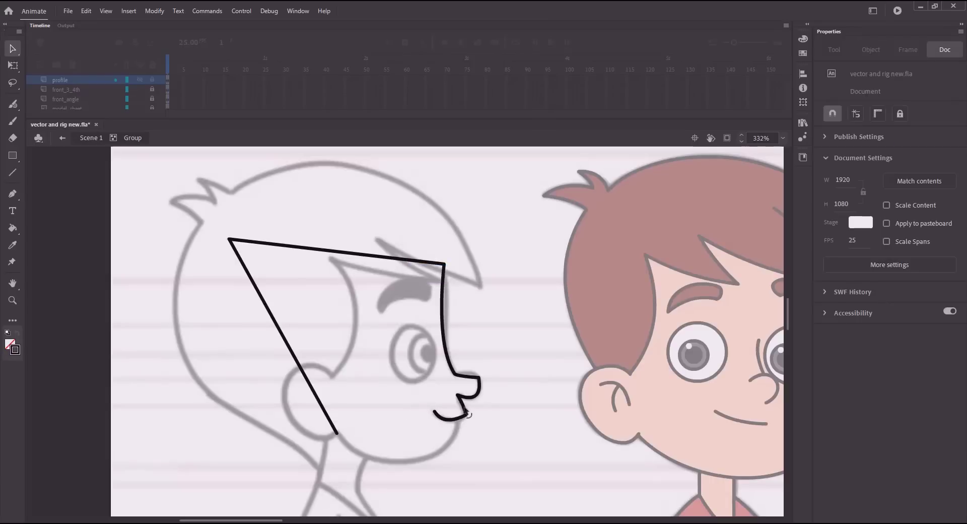
Step: Round the sharp corner of the lip by adjusting its anchor point and curve handles, and save the file
{"action": "scroll", "coordinate": [465, 422], "scroll_direction": "up", "scroll_amount": 5}
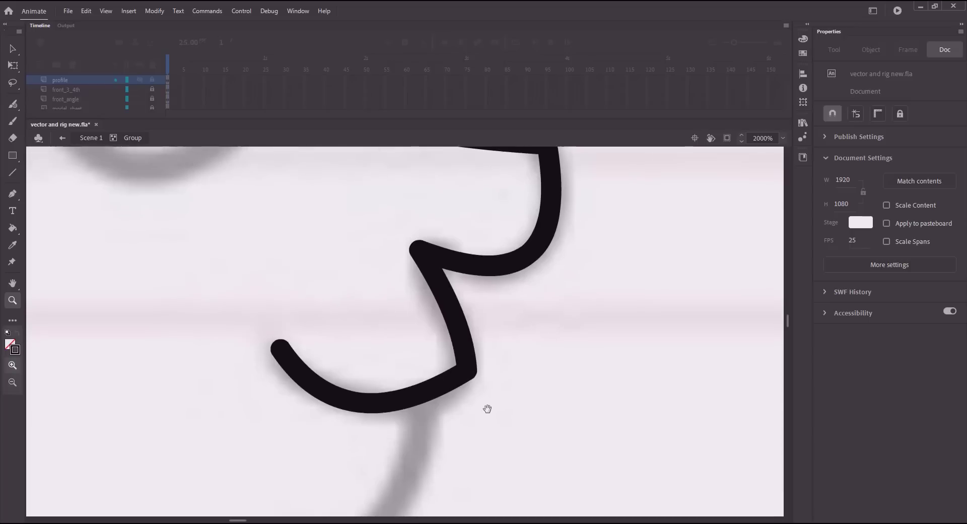
{"action": "key", "text": "a"}
{"action": "left_click_drag", "start_coordinate": [206, 228], "coordinate": [557, 485]}
{"action": "left_click_drag", "start_coordinate": [428, 417], "coordinate": [449, 418]}
{"action": "left_click", "coordinate": [410, 354]}
{"action": "left_click", "coordinate": [445, 338]}
{"action": "left_click", "coordinate": [467, 371]}
{"action": "left_click_drag", "start_coordinate": [373, 365], "coordinate": [386, 334]}
{"action": "left_click", "coordinate": [381, 332]}
{"action": "key", "text": "ctrl+2"}
{"action": "key", "text": "ctrl+s"}
Step: Turn off object snapping, fine-tune the curve handles at the lip corner to match the sketch, and save the file
{"action": "key", "text": "z"}
{"action": "left_click_drag", "start_coordinate": [118, 287], "coordinate": [230, 327]}
{"action": "key", "text": "a"}
{"action": "left_click", "coordinate": [434, 369]}
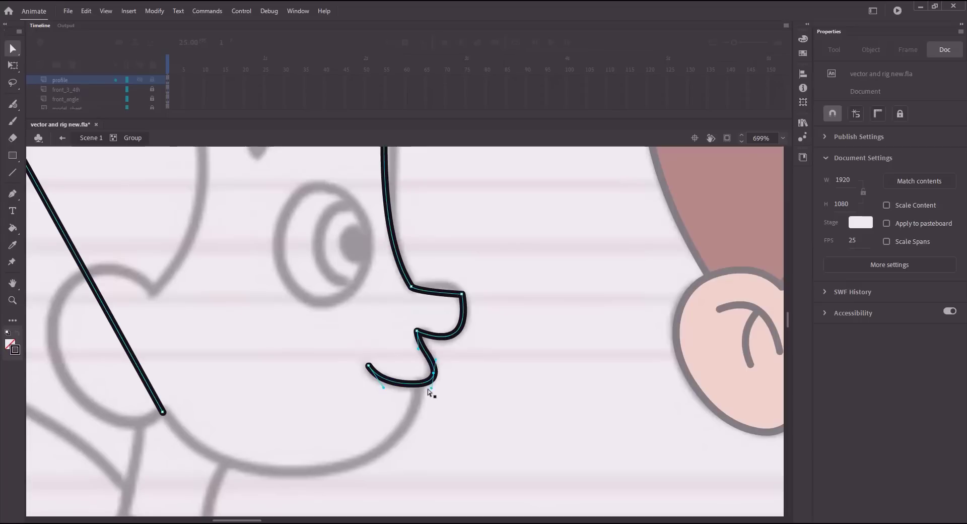
{"action": "left_click", "coordinate": [415, 367]}
{"action": "left_click", "coordinate": [434, 374]}
{"action": "left_click", "coordinate": [418, 373]}
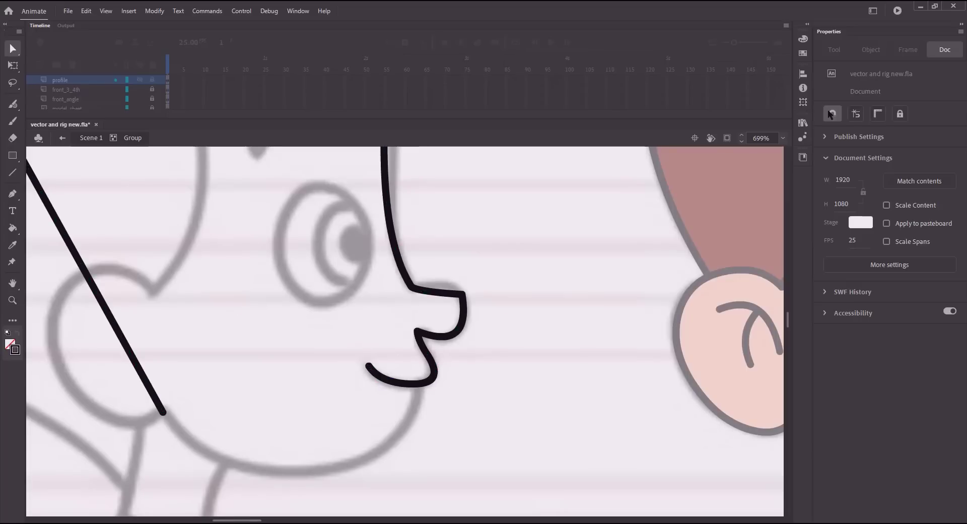
{"action": "left_click", "coordinate": [419, 384]}
{"action": "left_click_drag", "start_coordinate": [434, 372], "coordinate": [435, 371]}
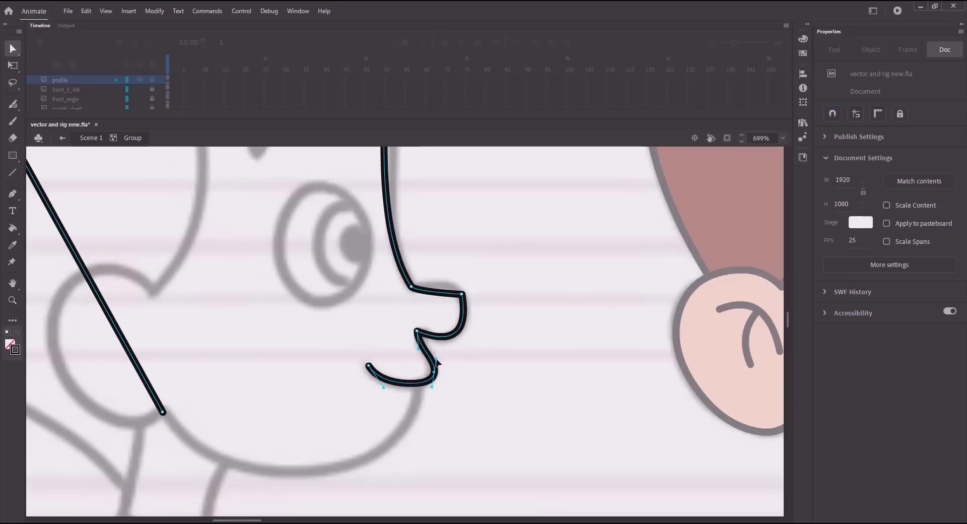
{"action": "left_click", "coordinate": [463, 388]}
{"action": "left_click", "coordinate": [430, 385]}
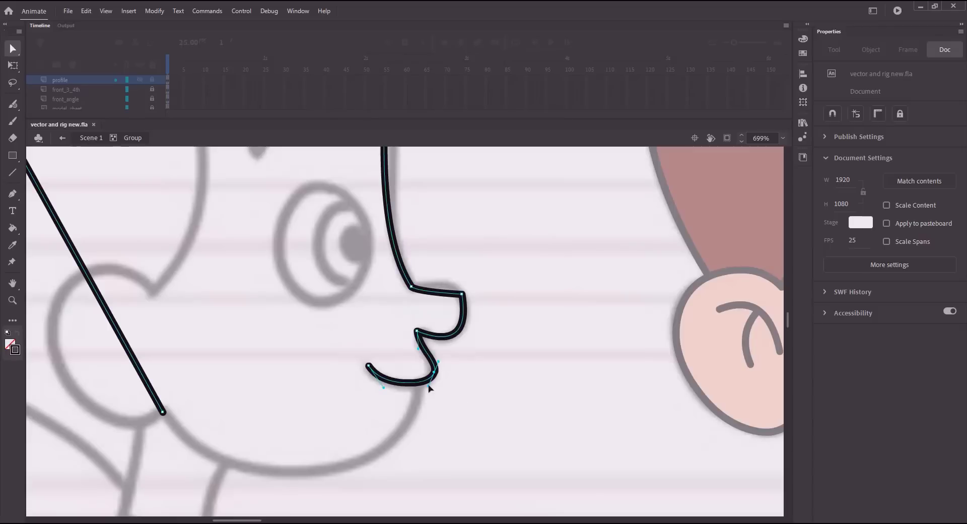
{"action": "left_click", "coordinate": [466, 383]}
{"action": "left_click_drag", "start_coordinate": [348, 340], "coordinate": [379, 389]}
{"action": "key", "text": "ctrl+s"}
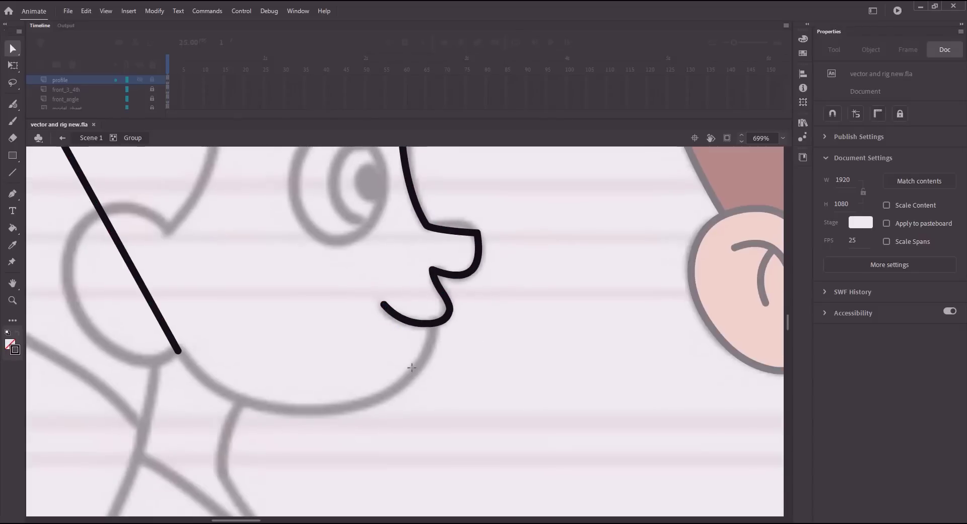
Step: Draw a line from the lip to the jaw corner, curve it along the chin of the sketch, and save the file
{"action": "key", "text": "n"}
{"action": "mouse_move", "coordinate": [328, 403]}
{"action": "left_mouse_down"}
{"action": "mouse_move", "coordinate": [417, 371]}
{"action": "mouse_move", "coordinate": [433, 326]}
{"action": "mouse_move", "coordinate": [179, 352]}
{"action": "mouse_move", "coordinate": [335, 401]}
{"action": "left_mouse_up"}
{"action": "key", "text": "v"}
{"action": "key", "text": "a"}
{"action": "left_click_drag", "start_coordinate": [120, 341], "coordinate": [210, 374]}
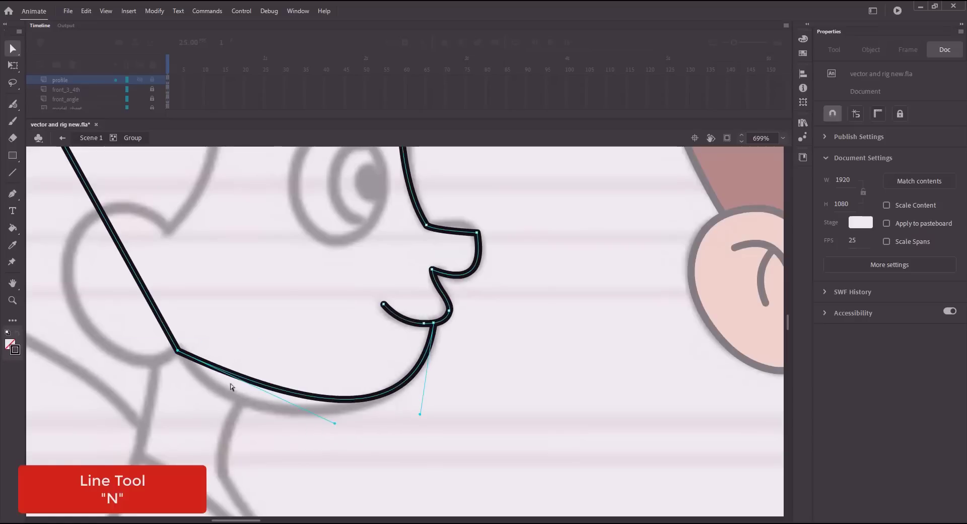
{"action": "left_click_drag", "start_coordinate": [335, 423], "coordinate": [264, 452]}
{"action": "left_click_drag", "start_coordinate": [420, 414], "coordinate": [429, 410]}
{"action": "key", "text": "ctrl+s"}
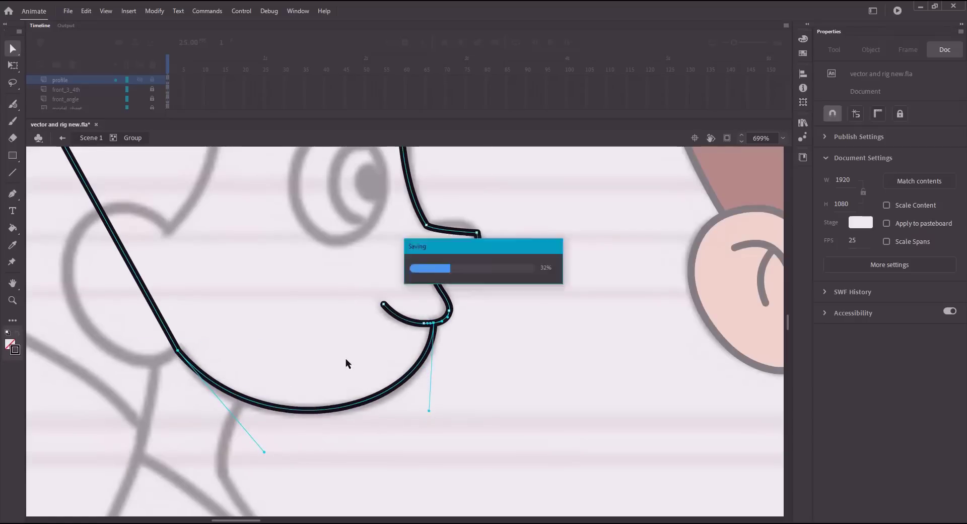
{"action": "left_click", "coordinate": [409, 334]}
{"action": "left_click", "coordinate": [379, 336]}
{"action": "key", "text": "v"}
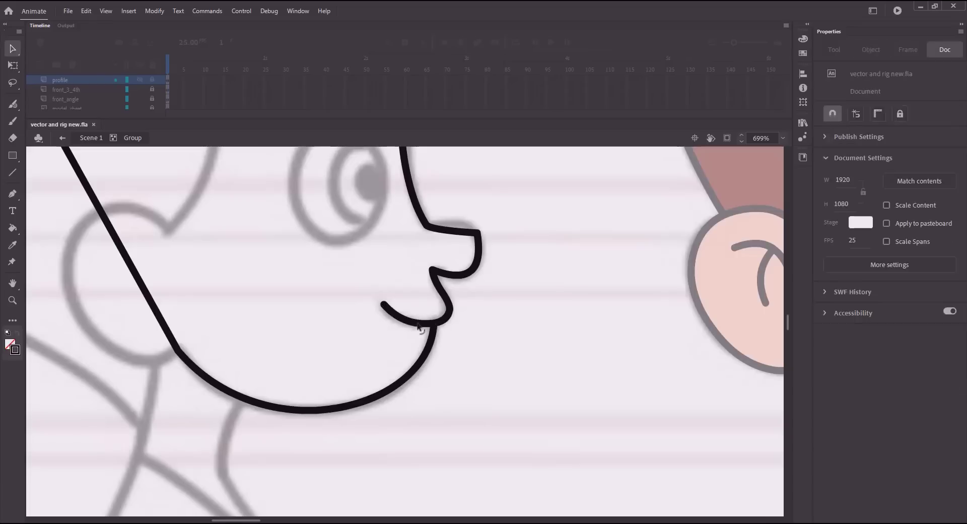
{"action": "double_click", "coordinate": [422, 324]}
{"action": "key", "text": "Delete"}
{"action": "key", "text": "ctrl+z"}
Step: Curve the top of the nose and adjust the forehead line's handles to follow the sketch, saving the file
{"action": "left_click_drag", "start_coordinate": [341, 303], "coordinate": [353, 386]}
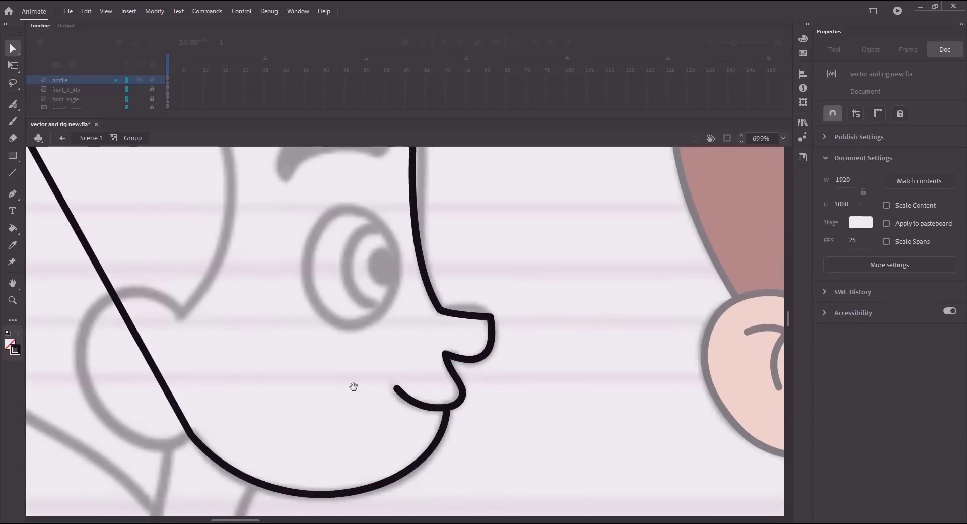
{"action": "left_click", "coordinate": [462, 313]}
{"action": "left_click_drag", "start_coordinate": [462, 314], "coordinate": [467, 277]}
{"action": "key", "text": "ctrl+s"}
{"action": "scroll", "coordinate": [425, 339], "scroll_direction": "up", "scroll_amount": 3}
{"action": "left_click_drag", "start_coordinate": [447, 370], "coordinate": [433, 365]}
{"action": "key", "text": "ctrl+s"}
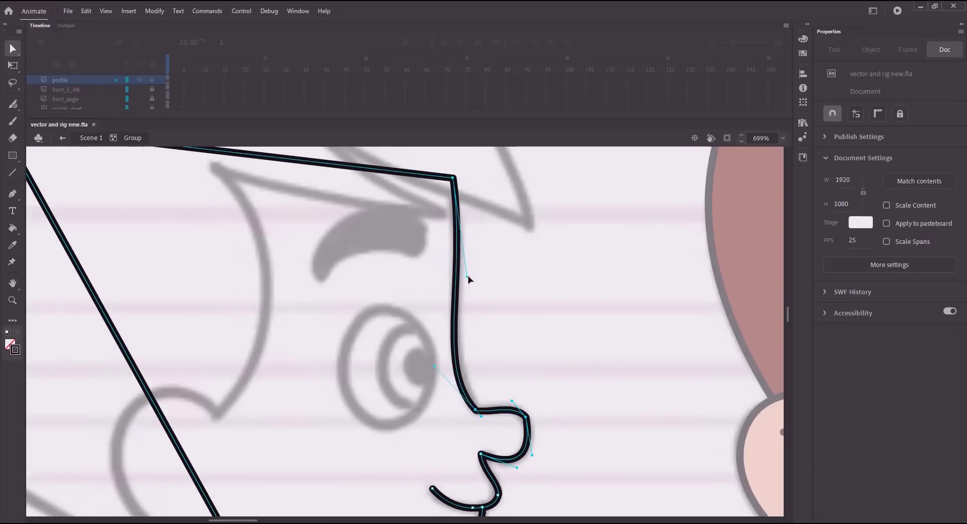
Step: Refine the forehead curve and round the nose tip with its curve handles, and save the file
{"action": "left_click_drag", "start_coordinate": [468, 276], "coordinate": [471, 274]}
{"action": "left_click_drag", "start_coordinate": [490, 317], "coordinate": [471, 249]}
{"action": "left_click_drag", "start_coordinate": [512, 386], "coordinate": [519, 367]}
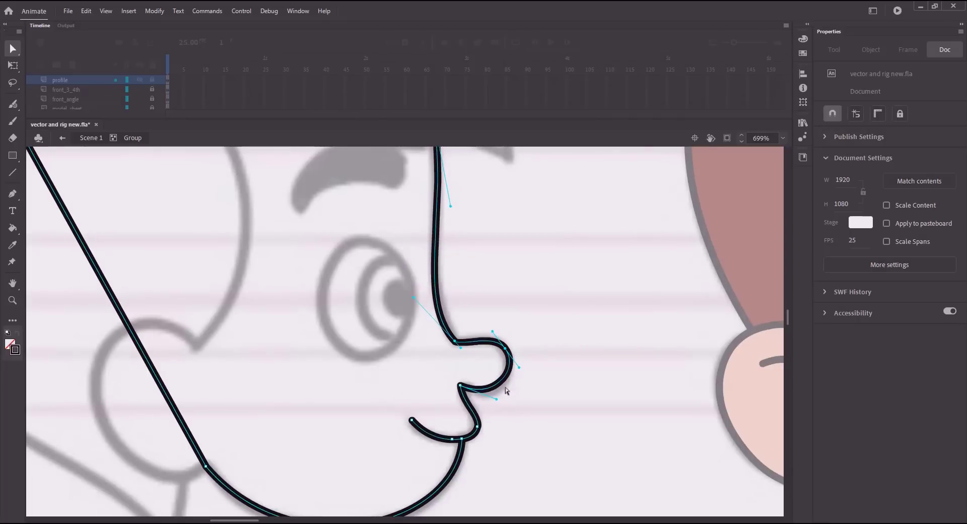
{"action": "key", "text": "ctrl+s"}
{"action": "left_click", "coordinate": [543, 395]}
Step: Bend the top and back edges of the head outline outward, save the file and leave the group
{"action": "scroll", "coordinate": [397, 343], "scroll_direction": "down", "scroll_amount": 5}
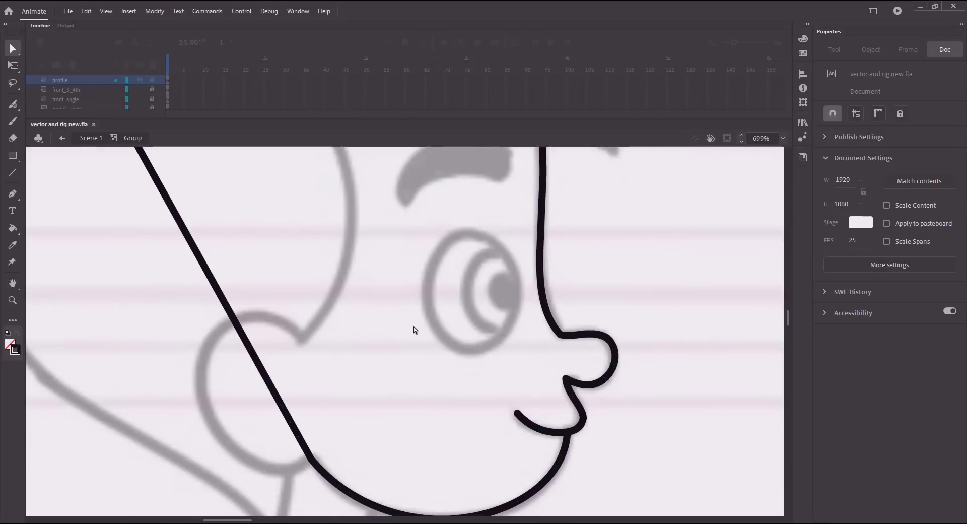
{"action": "left_click_drag", "start_coordinate": [399, 273], "coordinate": [401, 263]}
{"action": "left_click_drag", "start_coordinate": [365, 333], "coordinate": [353, 332]}
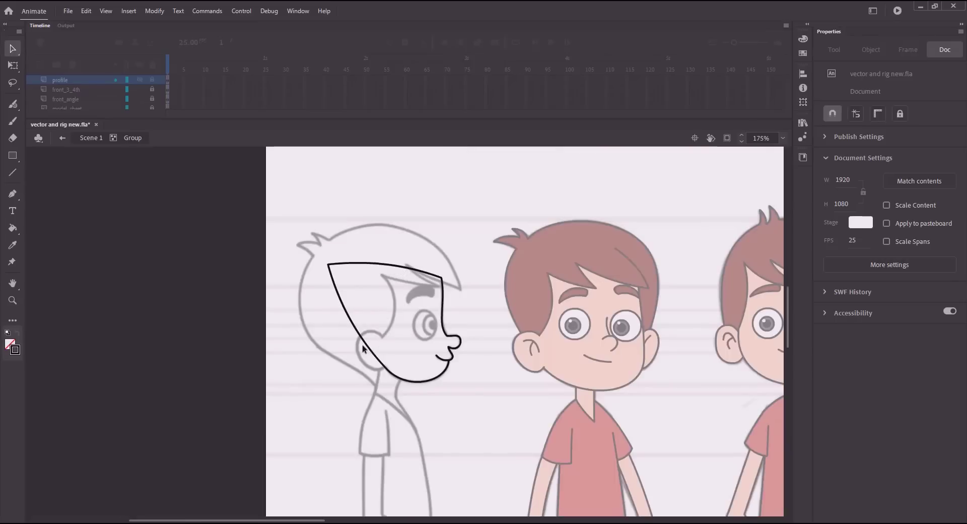
{"action": "key", "text": "ctrl+s"}
{"action": "double_click", "coordinate": [330, 309]}
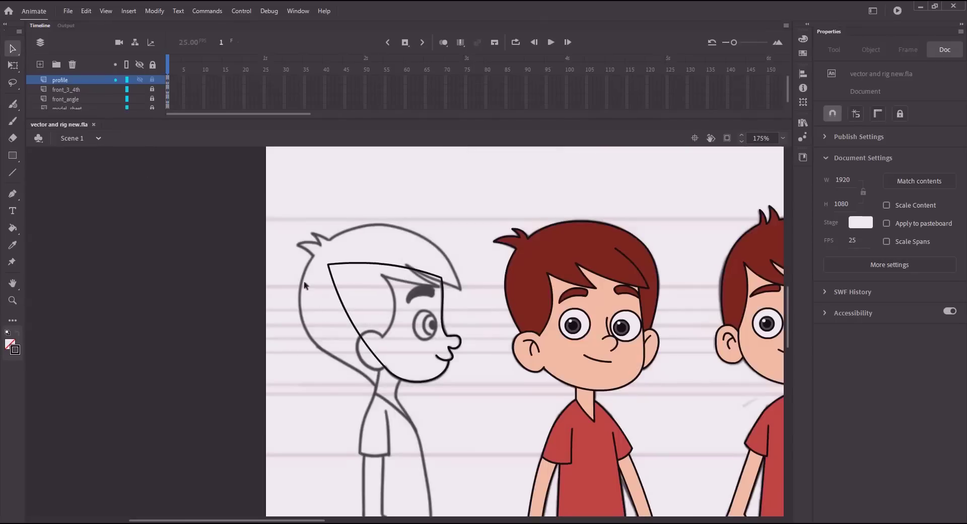
Step: Create a new group and draw an unfilled rectangle over the ear of the side-view sketch
{"action": "left_click", "coordinate": [139, 108]}
{"action": "left_click", "coordinate": [139, 108]}
{"action": "key", "text": "ctrl+f"}
{"action": "left_click", "coordinate": [159, 5]}
{"action": "left_click_drag", "start_coordinate": [338, 331], "coordinate": [413, 371]}
{"action": "key", "text": "ctrl+minus"}
{"action": "key", "text": "r"}
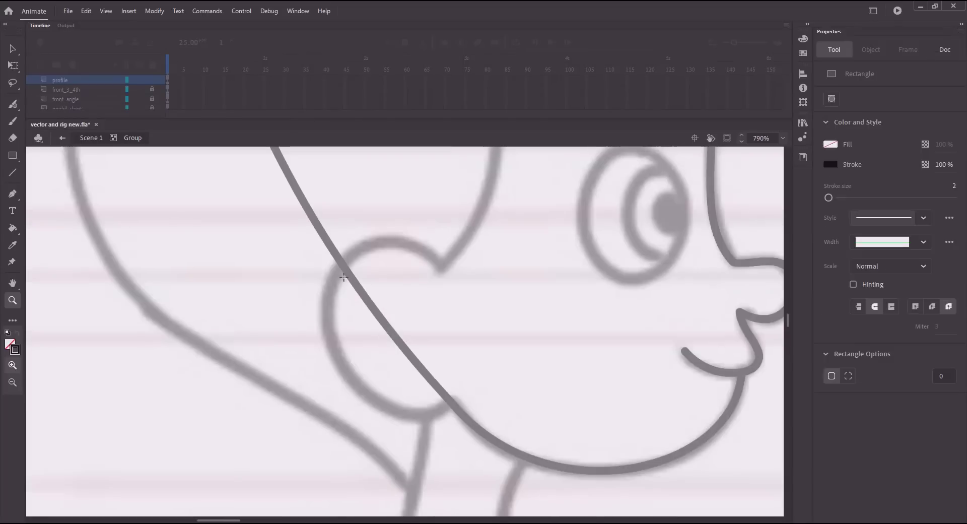
{"action": "left_click_drag", "start_coordinate": [344, 276], "coordinate": [449, 382]}
Step: Move the rectangle's corners onto the ear sketch, bend its top, back and lower edges into curves, and save the file
{"action": "key", "text": "v"}
{"action": "left_click_drag", "start_coordinate": [447, 278], "coordinate": [439, 266]}
{"action": "left_click_drag", "start_coordinate": [448, 381], "coordinate": [452, 403]}
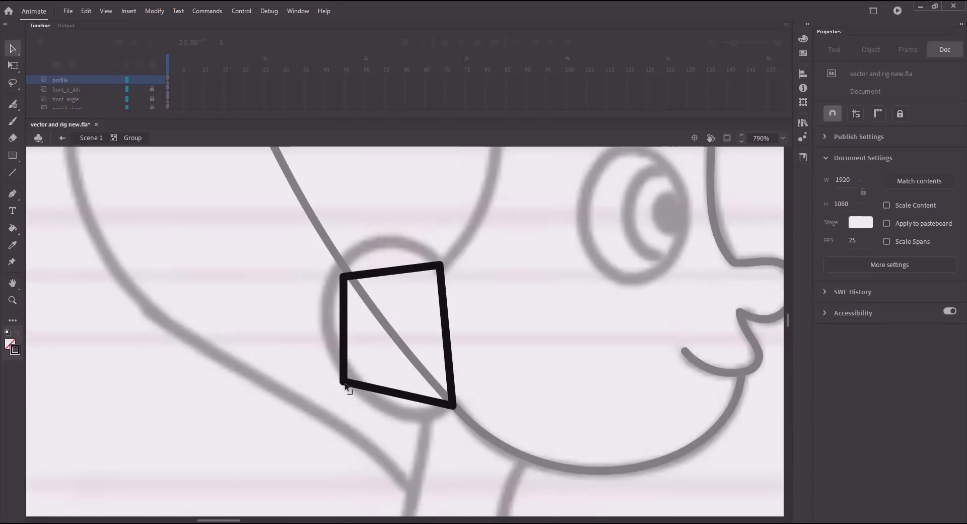
{"action": "left_click_drag", "start_coordinate": [345, 382], "coordinate": [367, 395]}
{"action": "left_click_drag", "start_coordinate": [344, 276], "coordinate": [396, 243]}
{"action": "left_click_drag", "start_coordinate": [354, 330], "coordinate": [328, 322]}
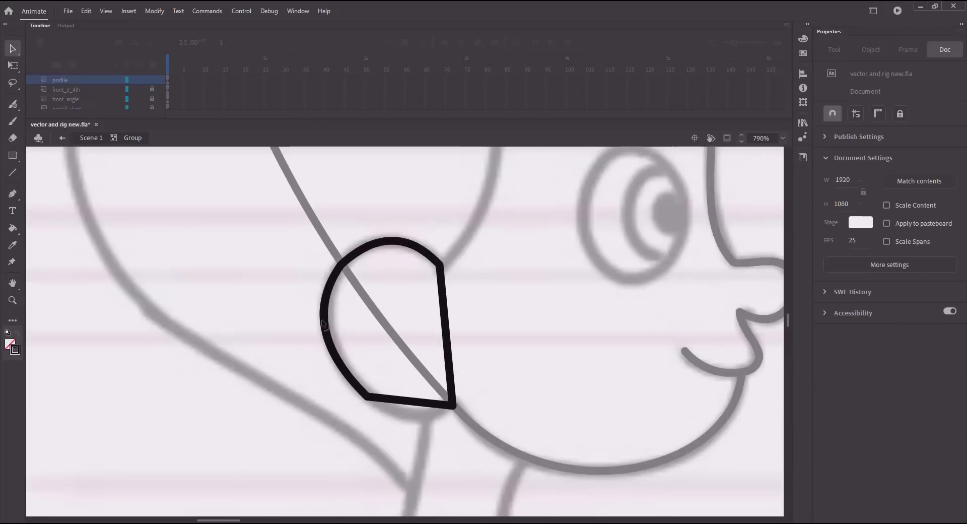
{"action": "left_click_drag", "start_coordinate": [409, 399], "coordinate": [404, 423]}
{"action": "key", "text": "ctrl+s"}
Step: Adjust the curve handles along the ear's top, back and lower edges to follow the sketch, and save the file
{"action": "key", "text": "a"}
{"action": "left_click", "coordinate": [341, 265]}
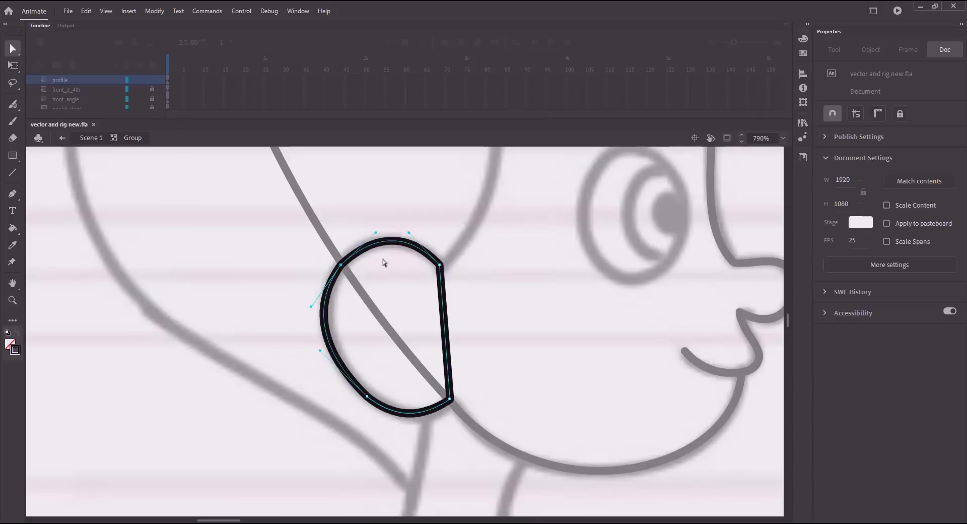
{"action": "left_click_drag", "start_coordinate": [373, 232], "coordinate": [419, 230]}
{"action": "left_click_drag", "start_coordinate": [320, 350], "coordinate": [325, 360]}
{"action": "key", "text": "ctrl+s"}
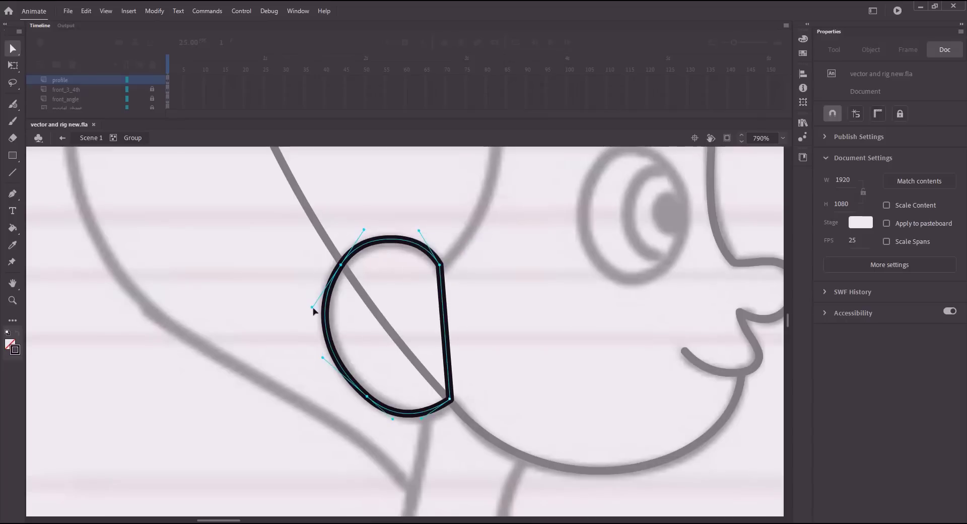
{"action": "left_click_drag", "start_coordinate": [312, 308], "coordinate": [315, 298]}
{"action": "mouse_move", "coordinate": [325, 360]}
{"action": "left_mouse_down"}
{"action": "mouse_move", "coordinate": [334, 374]}
{"action": "mouse_move", "coordinate": [323, 372]}
{"action": "left_mouse_up"}
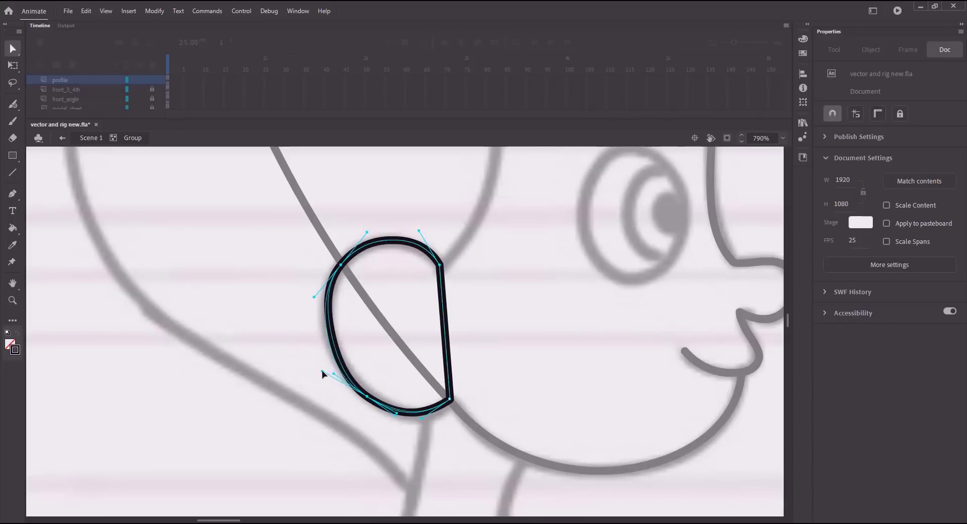
{"action": "mouse_move", "coordinate": [421, 419]}
{"action": "left_mouse_down"}
{"action": "mouse_move", "coordinate": [415, 426]}
{"action": "mouse_move", "coordinate": [393, 417]}
{"action": "left_mouse_up"}
{"action": "left_click_drag", "start_coordinate": [315, 297], "coordinate": [311, 291]}
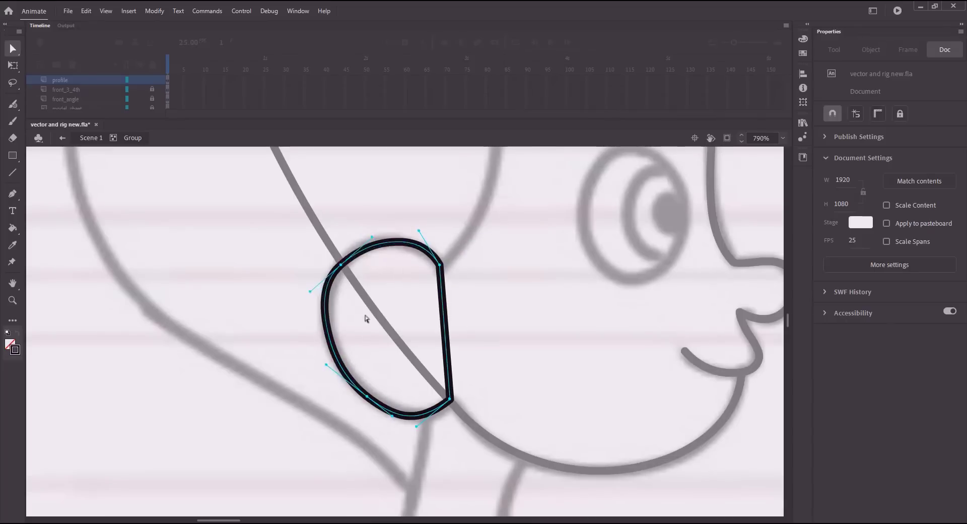
{"action": "key", "text": "v"}
{"action": "key", "text": "ctrl+s"}
Step: Delete the ear's curved outline, redraw it with new lines between the two front corners, and bend them to the ear sketch
{"action": "left_click", "coordinate": [328, 338]}
{"action": "key", "text": "Delete"}
{"action": "key", "text": "n"}
{"action": "key", "text": "v"}
{"action": "mouse_move", "coordinate": [368, 367]}
{"action": "left_mouse_down"}
{"action": "mouse_move", "coordinate": [388, 311]}
{"action": "mouse_move", "coordinate": [440, 265]}
{"action": "left_mouse_up"}
{"action": "left_click_drag", "start_coordinate": [389, 333], "coordinate": [325, 314]}
{"action": "left_click_drag", "start_coordinate": [367, 367], "coordinate": [450, 400]}
{"action": "left_click_drag", "start_coordinate": [395, 361], "coordinate": [387, 411]}
{"action": "left_click_drag", "start_coordinate": [419, 405], "coordinate": [421, 417]}
{"action": "left_click_drag", "start_coordinate": [373, 294], "coordinate": [345, 244]}
{"action": "left_click_drag", "start_coordinate": [355, 361], "coordinate": [341, 369]}
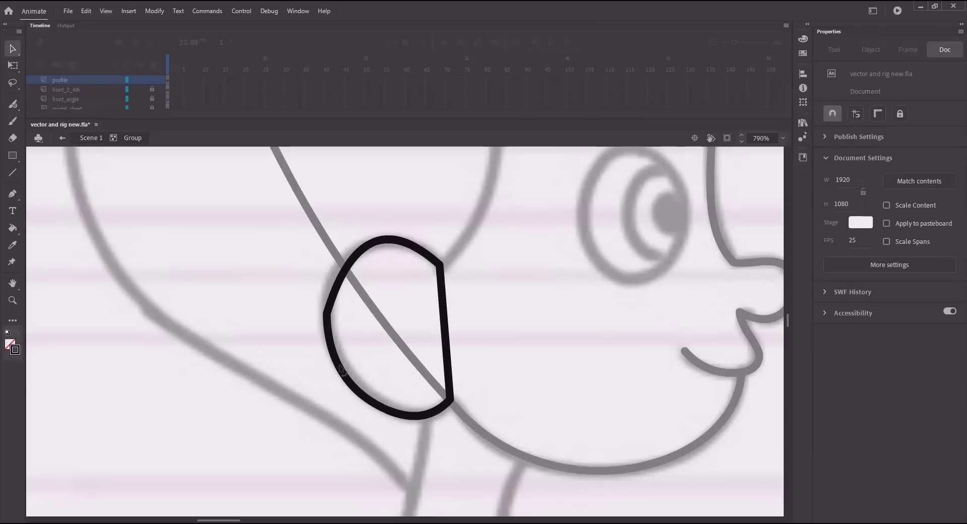
Step: Smooth the ear's back and top curves by adjusting the handles of their anchor points
{"action": "left_click_drag", "start_coordinate": [288, 296], "coordinate": [345, 330]}
{"action": "left_click_drag", "start_coordinate": [349, 235], "coordinate": [329, 250]}
{"action": "left_click_drag", "start_coordinate": [387, 218], "coordinate": [395, 214]}
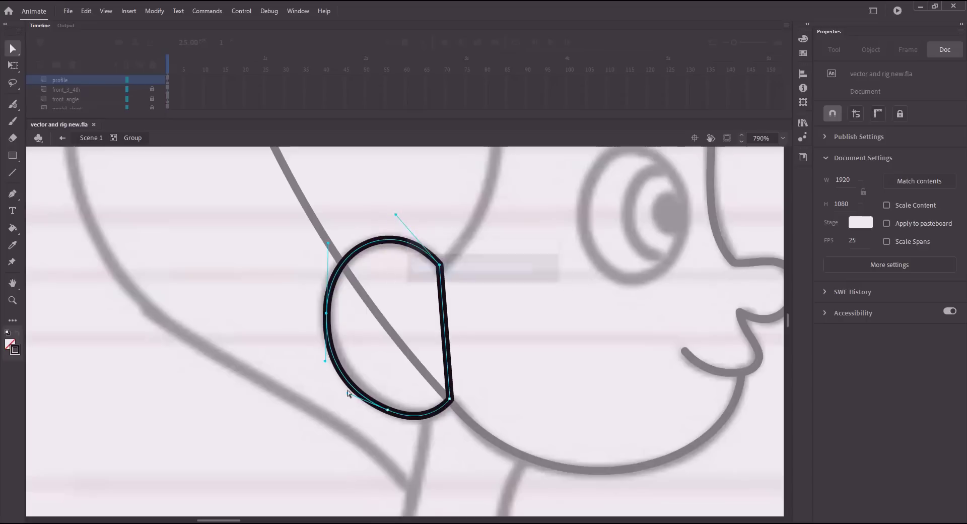
Step: Refine the ear's lower back curve, then draw the inner-ear strokes as one bent line with a short line branching from it
{"action": "left_click_drag", "start_coordinate": [347, 391], "coordinate": [348, 394]}
{"action": "key", "text": "v"}
{"action": "key", "text": "n"}
{"action": "left_click_drag", "start_coordinate": [365, 284], "coordinate": [429, 340]}
{"action": "key", "text": "v"}
{"action": "mouse_move", "coordinate": [429, 340]}
{"action": "left_mouse_down"}
{"action": "mouse_move", "coordinate": [399, 288]}
{"action": "mouse_move", "coordinate": [357, 285]}
{"action": "mouse_move", "coordinate": [383, 338]}
{"action": "left_mouse_up"}
{"action": "key", "text": "n"}
{"action": "key", "text": "v"}
{"action": "left_click_drag", "start_coordinate": [391, 305], "coordinate": [402, 288]}
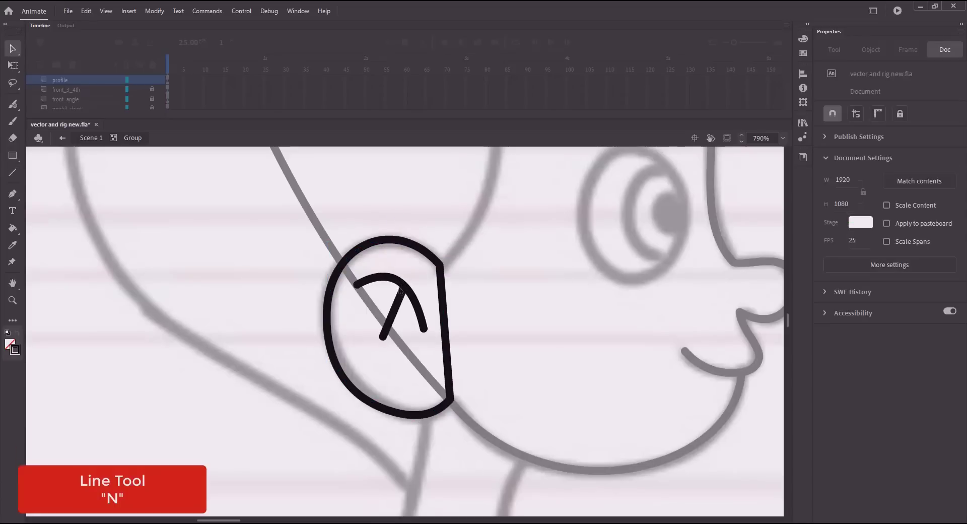
Step: Bend the short inner-ear line into a curve, adjust the ends of both inner strokes, and save the file
{"action": "left_click_drag", "start_coordinate": [383, 339], "coordinate": [390, 336]}
{"action": "mouse_move", "coordinate": [396, 314]}
{"action": "left_mouse_down"}
{"action": "mouse_move", "coordinate": [385, 335]}
{"action": "mouse_move", "coordinate": [383, 309]}
{"action": "mouse_move", "coordinate": [406, 301]}
{"action": "mouse_move", "coordinate": [405, 282]}
{"action": "mouse_move", "coordinate": [347, 281]}
{"action": "mouse_move", "coordinate": [387, 273]}
{"action": "left_mouse_up"}
{"action": "left_click", "coordinate": [389, 327]}
{"action": "left_click", "coordinate": [396, 338]}
{"action": "key", "text": "ctrl+s"}
{"action": "double_click", "coordinate": [399, 289]}
{"action": "key", "text": "q"}
{"action": "left_click", "coordinate": [308, 266]}
{"action": "left_click_drag", "start_coordinate": [395, 327], "coordinate": [383, 331]}
{"action": "left_click_drag", "start_coordinate": [429, 313], "coordinate": [429, 336]}
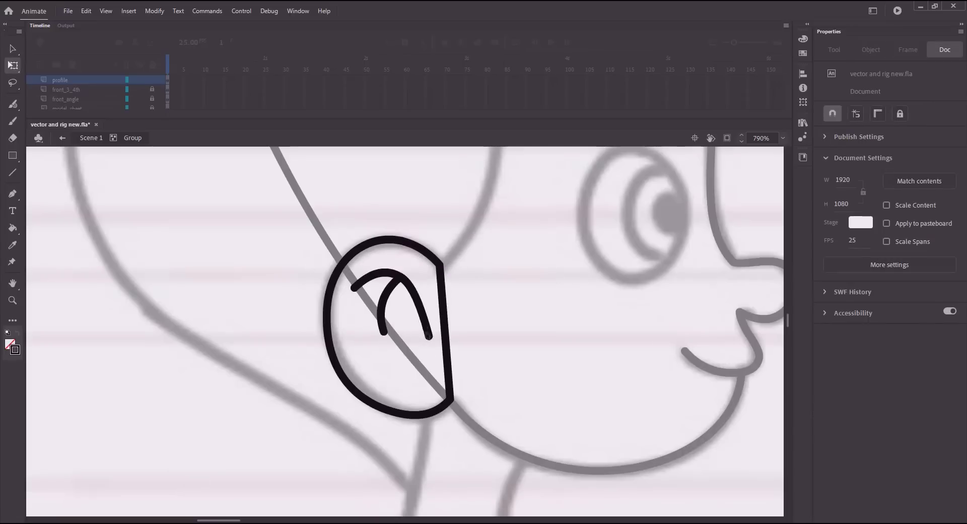
Step: Delete the curved inner-ear strokes, redraw them as a bent arch with a branching curve, and save the file
{"action": "mouse_move", "coordinate": [400, 280]}
{"action": "left_mouse_down"}
{"action": "mouse_move", "coordinate": [369, 277]}
{"action": "mouse_move", "coordinate": [410, 280]}
{"action": "mouse_move", "coordinate": [426, 306]}
{"action": "left_mouse_up"}
{"action": "left_click", "coordinate": [388, 304]}
{"action": "key", "text": "Delete"}
{"action": "left_click", "coordinate": [387, 280]}
{"action": "key", "text": "Delete"}
{"action": "key", "text": "v"}
{"action": "mouse_move", "coordinate": [368, 278]}
{"action": "left_mouse_down"}
{"action": "mouse_move", "coordinate": [361, 281]}
{"action": "mouse_move", "coordinate": [406, 278]}
{"action": "left_mouse_up"}
{"action": "mouse_move", "coordinate": [429, 336]}
{"action": "left_mouse_down"}
{"action": "mouse_move", "coordinate": [449, 328]}
{"action": "mouse_move", "coordinate": [395, 316]}
{"action": "mouse_move", "coordinate": [405, 283]}
{"action": "mouse_move", "coordinate": [385, 306]}
{"action": "mouse_move", "coordinate": [386, 340]}
{"action": "left_mouse_up"}
{"action": "key", "text": "n"}
{"action": "key", "text": "v"}
{"action": "left_click_drag", "start_coordinate": [419, 334], "coordinate": [423, 348]}
{"action": "key", "text": "ctrl+2"}
{"action": "key", "text": "ctrl+s"}
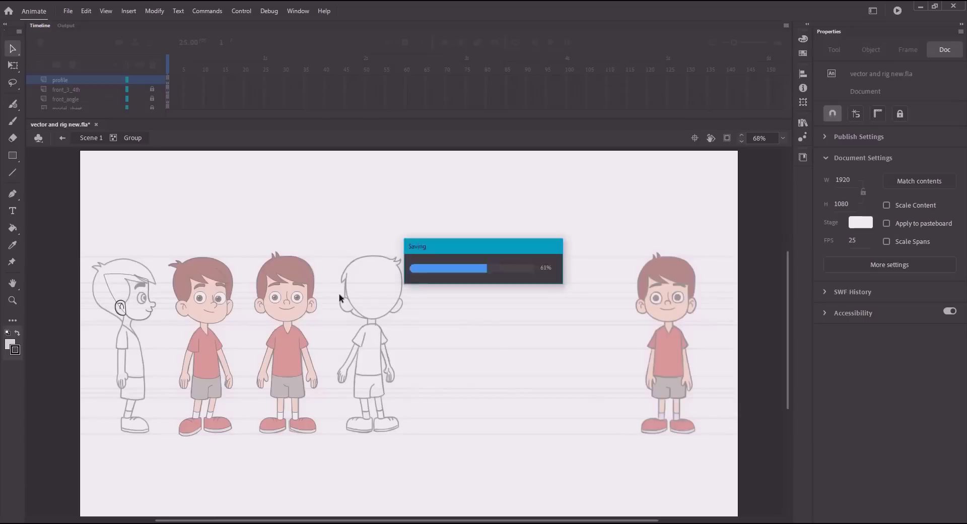
Step: Start a new group for the eye, draw a 36 by 36 px oval over the eye sketch, and delete its fill
{"action": "key", "text": "z"}
{"action": "left_click_drag", "start_coordinate": [84, 266], "coordinate": [177, 328]}
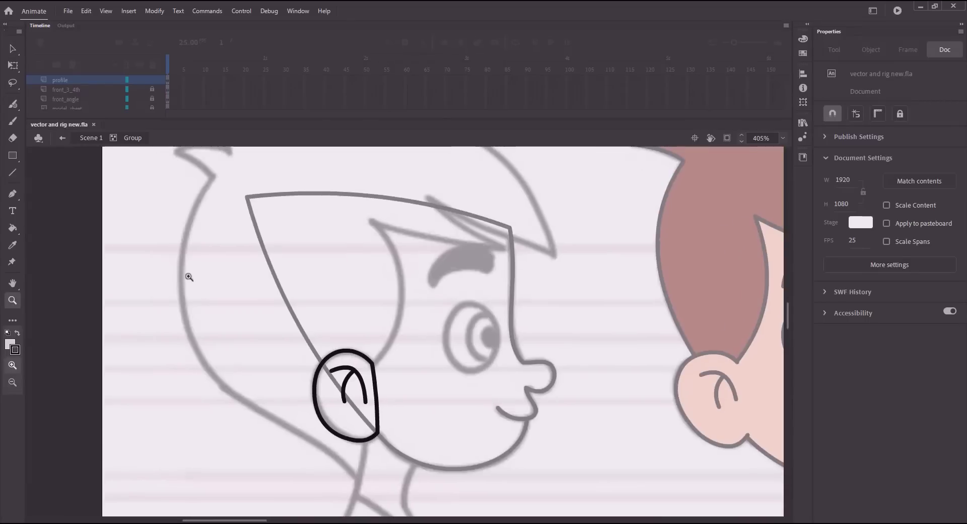
{"action": "key", "text": "v"}
{"action": "double_click", "coordinate": [176, 246]}
{"action": "key", "text": "ctrl+g"}
{"action": "key", "text": "o"}
{"action": "left_click_drag", "start_coordinate": [452, 303], "coordinate": [528, 381]}
{"action": "key", "text": "v"}
{"action": "left_click", "coordinate": [488, 342]}
{"action": "key", "text": "Delete"}
Step: Move the oval onto the eye sketch, narrow it to about 29.65 px wide, and save the file
{"action": "left_click", "coordinate": [456, 327]}
{"action": "key", "text": "shift+Left"}
{"action": "key", "text": "shift+Left"}
{"action": "key", "text": "shift+Left"}
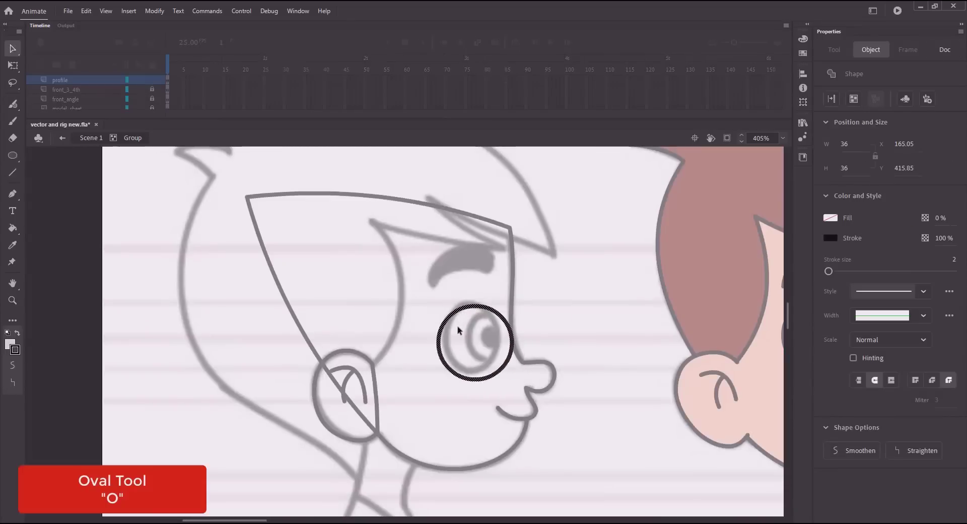
{"action": "key", "text": "shift+Up"}
{"action": "key", "text": "shift+Up"}
{"action": "key", "text": "shift+Down"}
{"action": "key", "text": "shift+Left"}
{"action": "key", "text": "shift+Left"}
{"action": "key", "text": "q"}
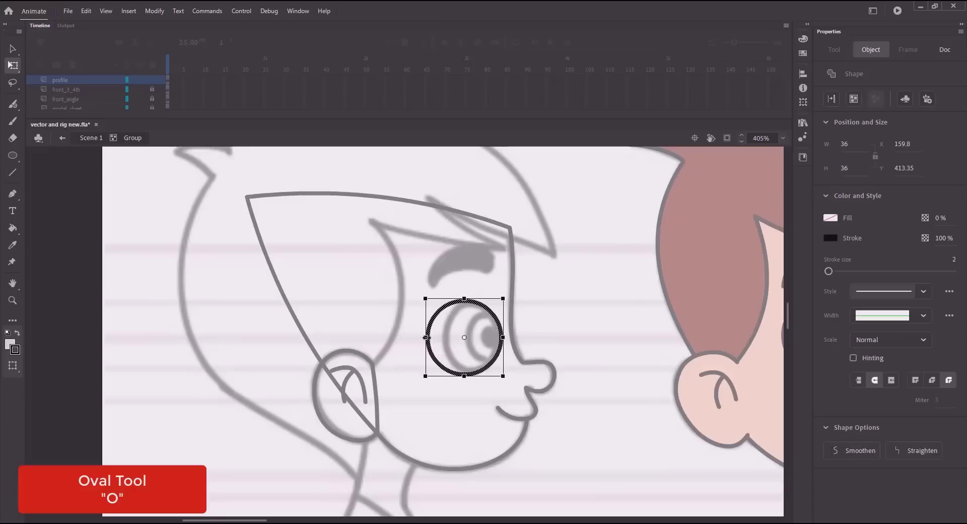
{"action": "left_click_drag", "start_coordinate": [426, 337], "coordinate": [439, 338]}
{"action": "key", "text": "ctrl+z"}
{"action": "left_click", "coordinate": [418, 329]}
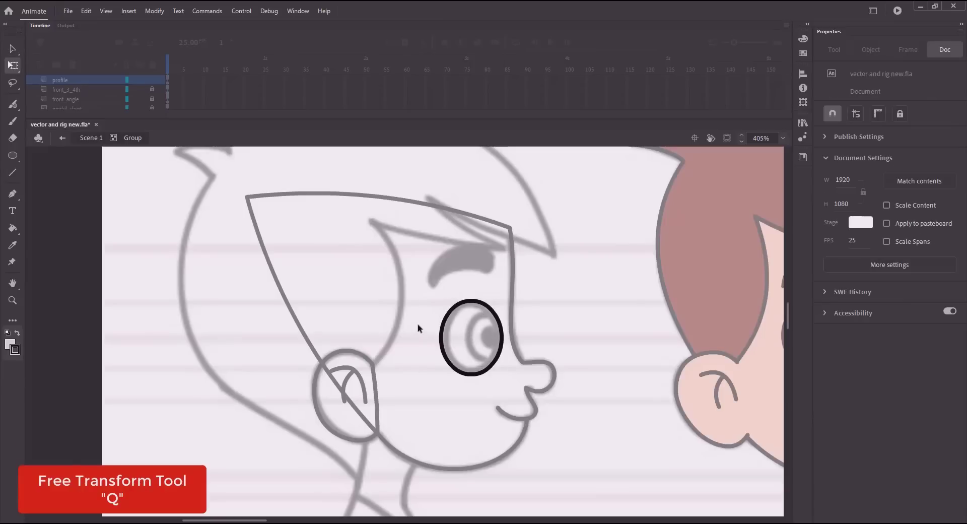
{"action": "key", "text": "ctrl+s"}
{"action": "left_click", "coordinate": [451, 311]}
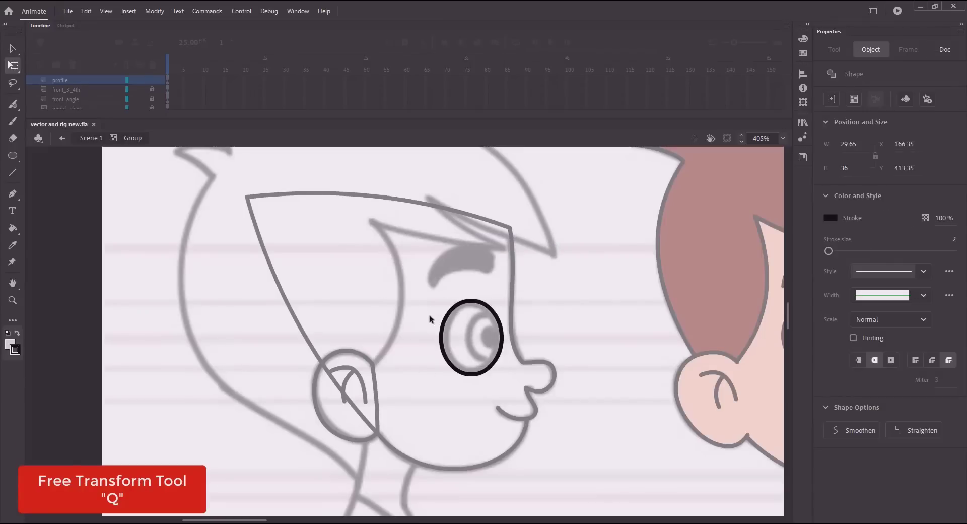
Step: Paste a copy of the eye group in place, scale it by 90% four times, and move it over the iris sketch
{"action": "double_click", "coordinate": [430, 317]}
{"action": "left_click", "coordinate": [444, 322]}
{"action": "key", "text": "ctrl+shift+v"}
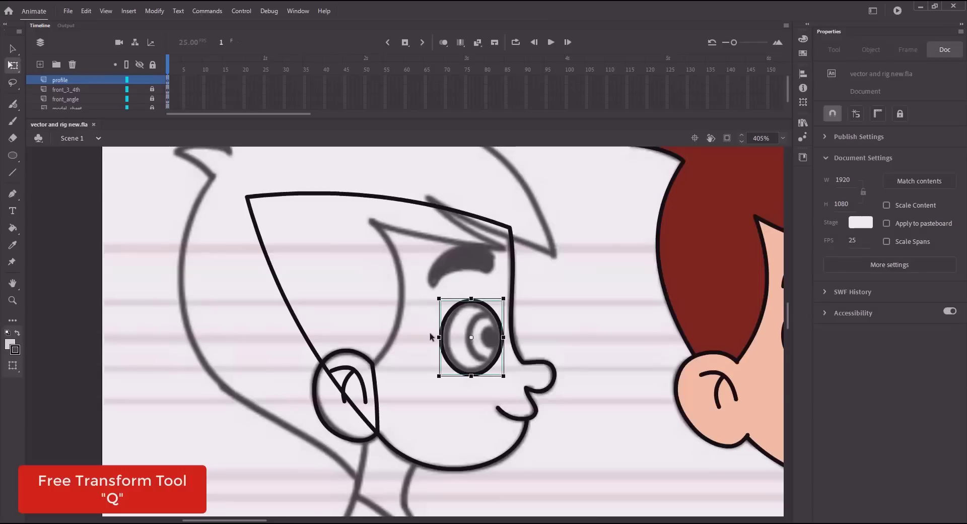
{"action": "key", "text": "ctrl+alt+s"}
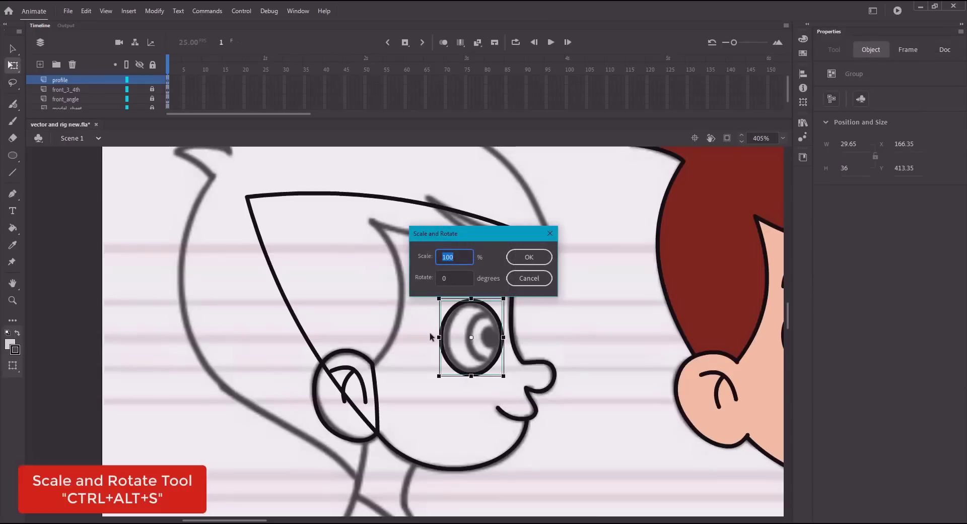
{"action": "type", "text": "90"}
{"action": "key", "text": "Return"}
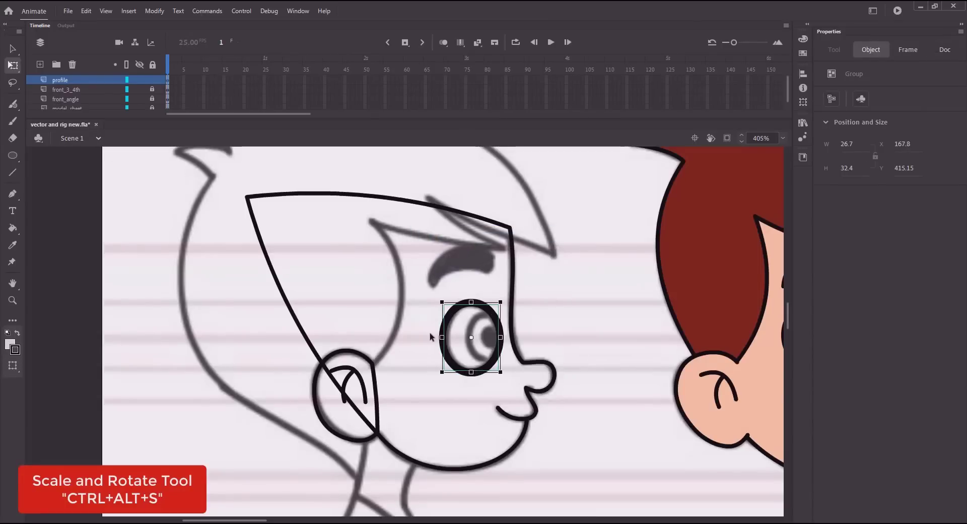
{"action": "key", "text": "ctrl+y"}
{"action": "key", "text": "ctrl+y"}
{"action": "key", "text": "ctrl+y"}
{"action": "key", "text": "ctrl+y"}
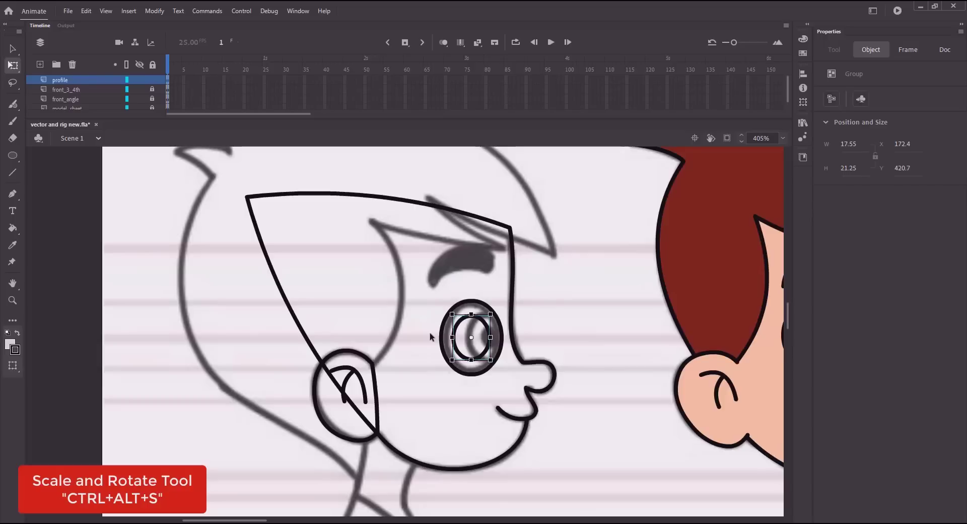
{"action": "key", "text": "ctrl+z"}
{"action": "key", "text": "Left"}
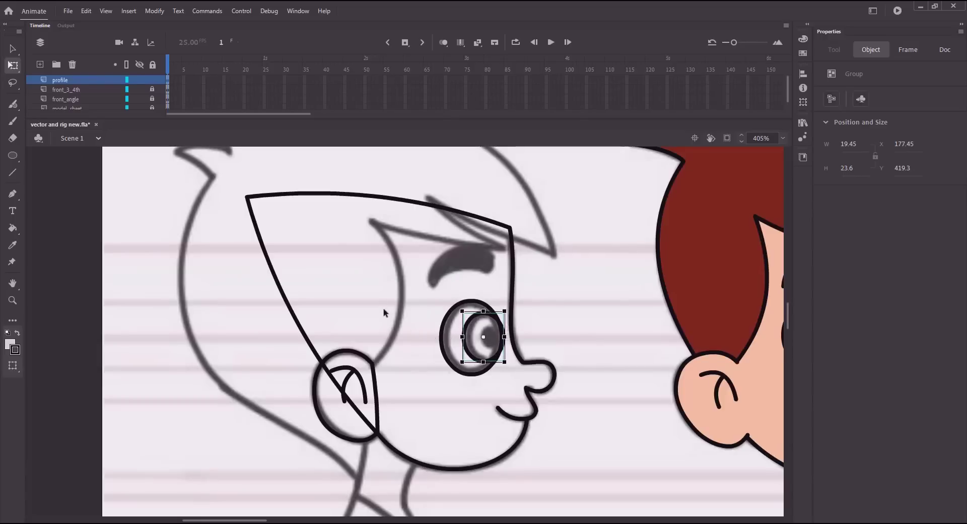
Step: Inside the iris group, nudge the oval back from the eye's front edge and narrow it to about 17 px wide
{"action": "key", "text": "v"}
{"action": "double_click", "coordinate": [460, 341]}
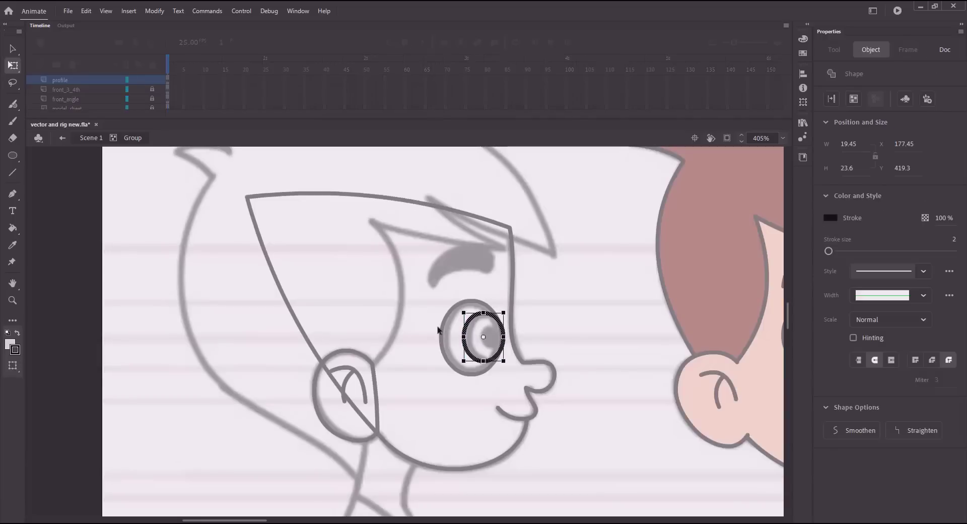
{"action": "key", "text": "Left"}
{"action": "key", "text": "q"}
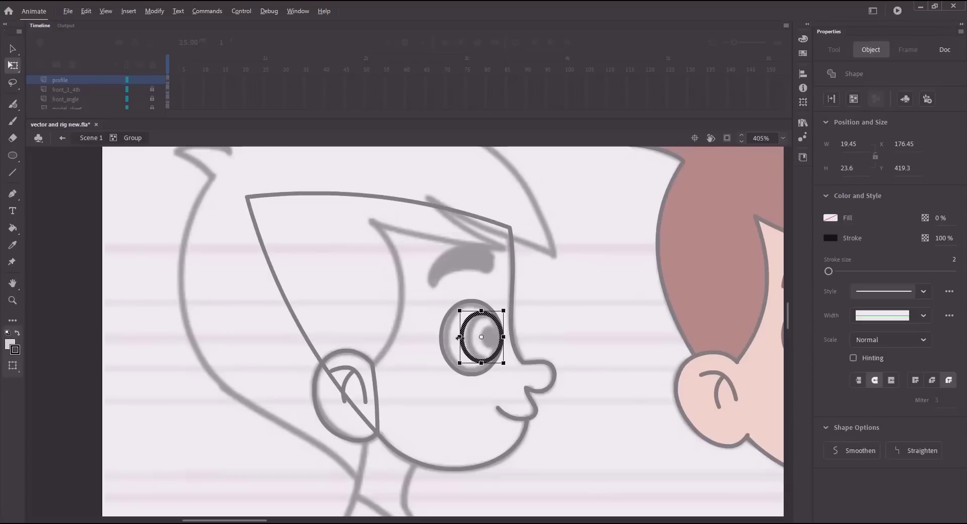
{"action": "left_click_drag", "start_coordinate": [460, 338], "coordinate": [466, 338]}
{"action": "left_click", "coordinate": [471, 342]}
Step: Draw a small oval pupil inside the iris, fill it black, save the file, and return to Scene 1
{"action": "scroll", "coordinate": [473, 344], "scroll_direction": "up", "scroll_amount": 5}
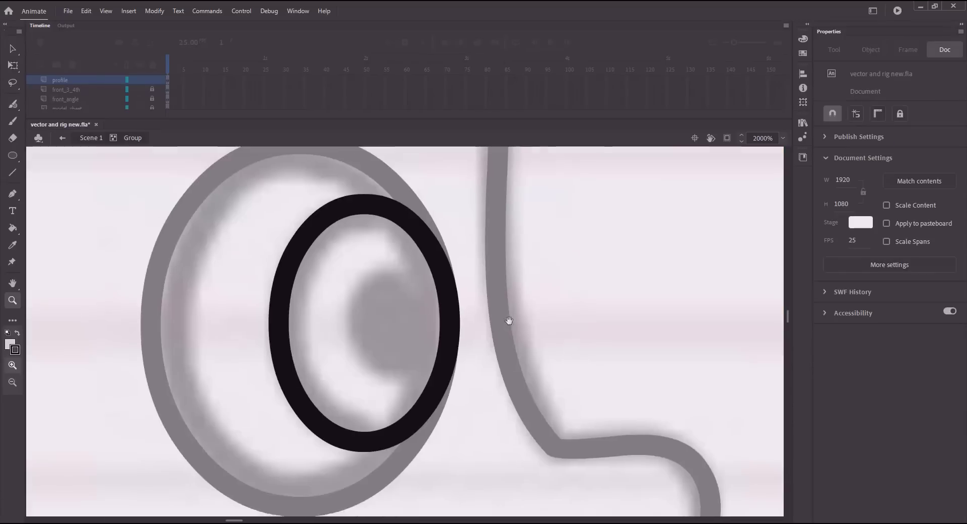
{"action": "key", "text": "o"}
{"action": "left_click_drag", "start_coordinate": [366, 271], "coordinate": [433, 363]}
{"action": "key", "text": "v"}
{"action": "left_click", "coordinate": [406, 313]}
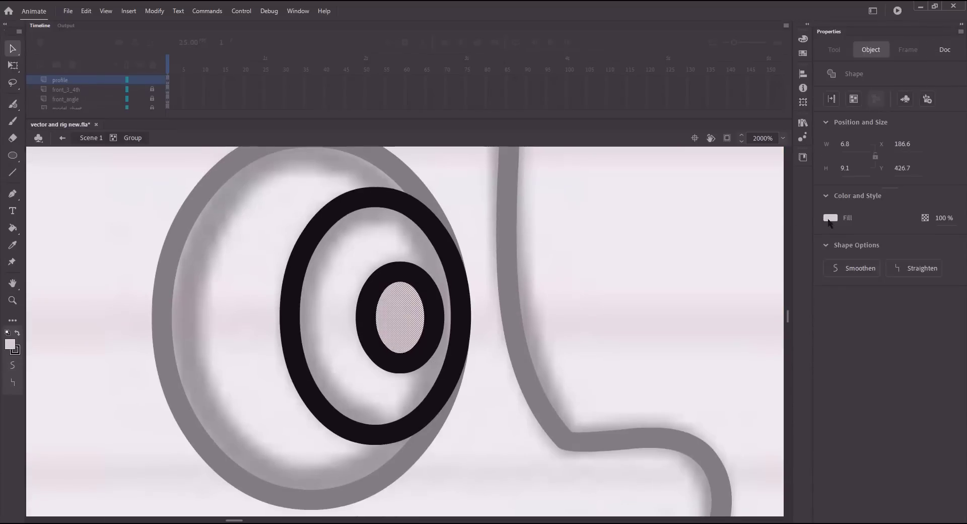
{"action": "left_click", "coordinate": [830, 218]}
{"action": "left_click", "coordinate": [649, 248]}
{"action": "left_click", "coordinate": [343, 358]}
{"action": "key", "text": "ctrl+s"}
{"action": "key", "text": "ctrl+2"}
{"action": "left_click", "coordinate": [91, 138]}
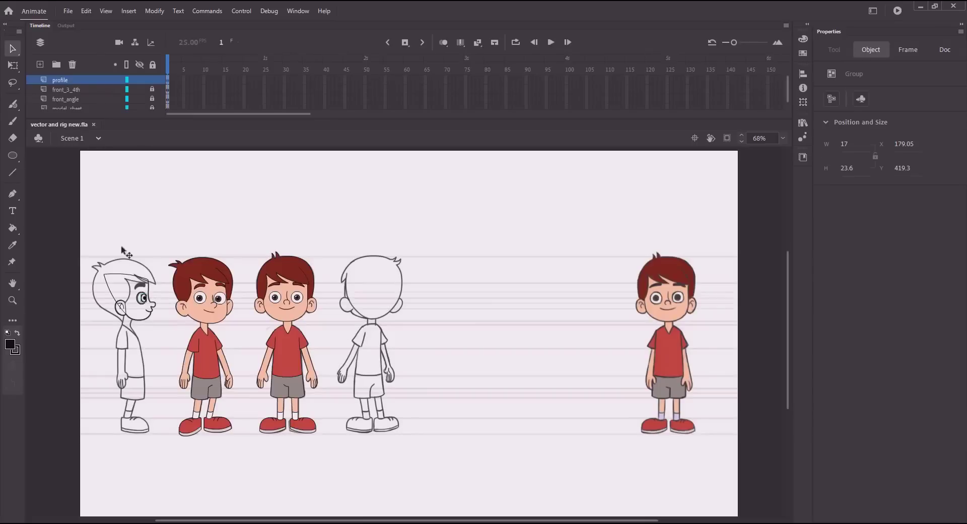
Step: Start a new group for the eyebrow, draw a rectangle over its sketch, and remove the rectangle's fill
{"action": "key", "text": "z"}
{"action": "left_click_drag", "start_coordinate": [116, 269], "coordinate": [177, 305]}
{"action": "key", "text": "v"}
{"action": "left_click", "coordinate": [289, 277]}
{"action": "key", "text": "n"}
{"action": "key", "text": "r"}
{"action": "key", "text": "ctrl+g"}
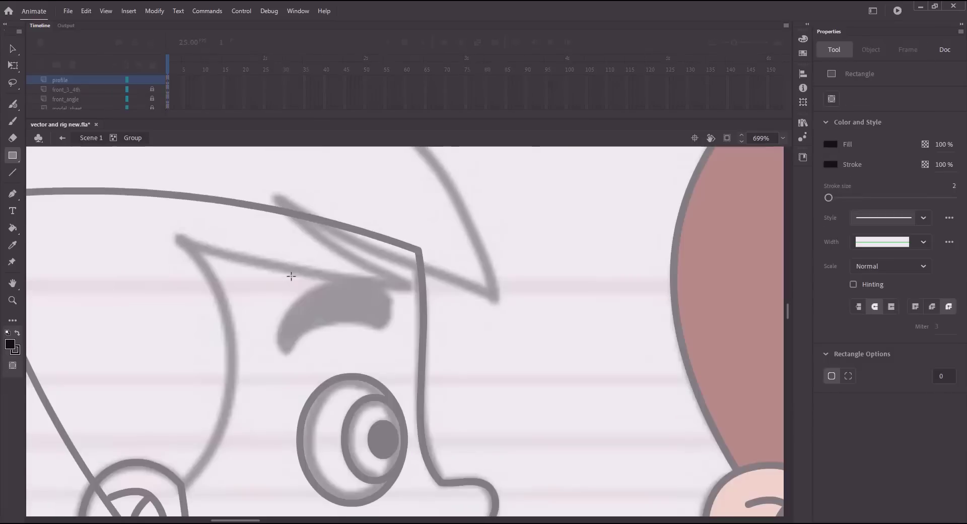
{"action": "left_click_drag", "start_coordinate": [298, 293], "coordinate": [370, 340]}
{"action": "left_click", "coordinate": [831, 145]}
{"action": "left_click", "coordinate": [809, 154]}
{"action": "key", "text": "v"}
{"action": "left_click", "coordinate": [344, 321]}
{"action": "key", "text": "Delete"}
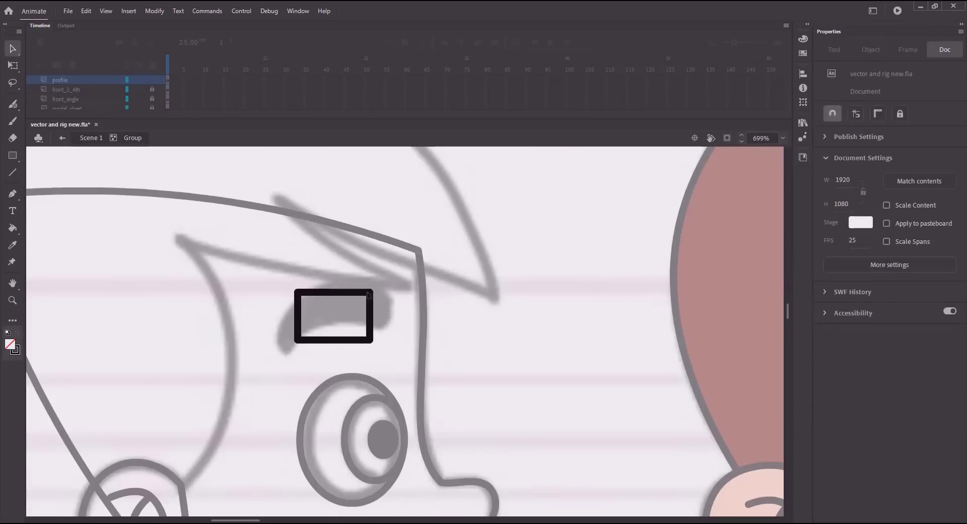
Step: Move the rectangle's corners onto the eyebrow sketch, bend its upper and lower edges into arcs, and save the file
{"action": "left_click_drag", "start_coordinate": [369, 292], "coordinate": [388, 298]}
{"action": "left_click_drag", "start_coordinate": [296, 341], "coordinate": [284, 350]}
{"action": "left_click_drag", "start_coordinate": [297, 293], "coordinate": [285, 349]}
{"action": "left_click_drag", "start_coordinate": [306, 337], "coordinate": [287, 307]}
{"action": "left_click_drag", "start_coordinate": [370, 340], "coordinate": [391, 296]}
{"action": "left_click_drag", "start_coordinate": [330, 337], "coordinate": [326, 326]}
{"action": "left_click_drag", "start_coordinate": [302, 291], "coordinate": [308, 295]}
{"action": "left_click_drag", "start_coordinate": [387, 312], "coordinate": [402, 298]}
{"action": "left_click_drag", "start_coordinate": [322, 275], "coordinate": [347, 278]}
{"action": "key", "text": "ctrl+s"}
Step: Fine-tune the curves at the eyebrow's back, front end and underside to match the sketch, and save the file
{"action": "left_click_drag", "start_coordinate": [303, 293], "coordinate": [286, 297]}
{"action": "key", "text": "ctrl+s"}
{"action": "left_click_drag", "start_coordinate": [383, 326], "coordinate": [395, 329]}
{"action": "mouse_move", "coordinate": [339, 317]}
{"action": "left_mouse_down"}
{"action": "mouse_move", "coordinate": [309, 319]}
{"action": "mouse_move", "coordinate": [337, 322]}
{"action": "left_mouse_up"}
{"action": "key", "text": "ctrl+s"}
Step: Return to Scene 1, rotate the eyebrow group slightly with Free Transform, and save the file
{"action": "left_click", "coordinate": [253, 298]}
{"action": "left_click", "coordinate": [91, 138]}
{"action": "key", "text": "v"}
{"action": "left_click", "coordinate": [342, 322]}
{"action": "key", "text": "q"}
{"action": "left_click_drag", "start_coordinate": [396, 299], "coordinate": [396, 296]}
{"action": "left_click", "coordinate": [397, 338]}
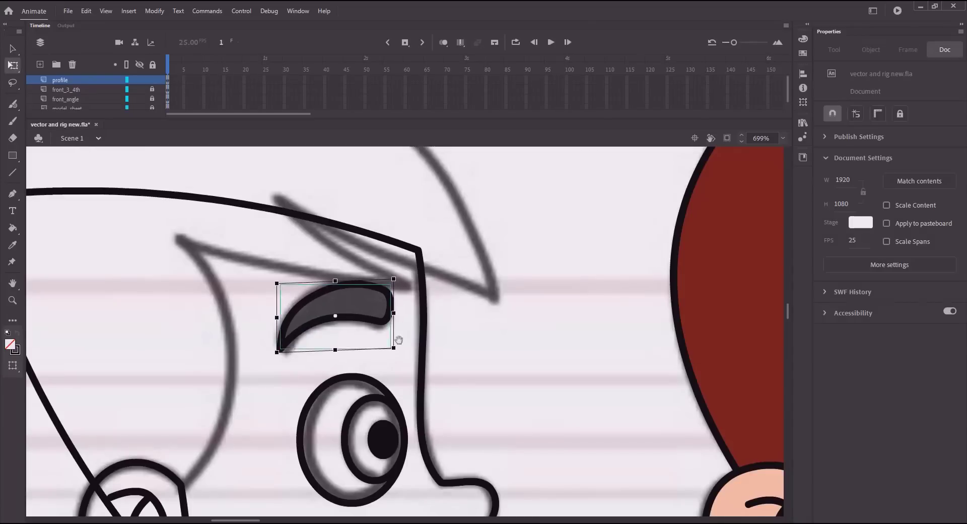
{"action": "left_click_drag", "start_coordinate": [265, 498], "coordinate": [267, 336]}
{"action": "key", "text": "ctrl+s"}
Step: Create a new group for the hair and draw an unfilled rectangle across the upper part of the head
{"action": "key", "text": "ctrl+minus"}
{"action": "key", "text": "ctrl+minus"}
{"action": "left_click_drag", "start_coordinate": [321, 297], "coordinate": [378, 328]}
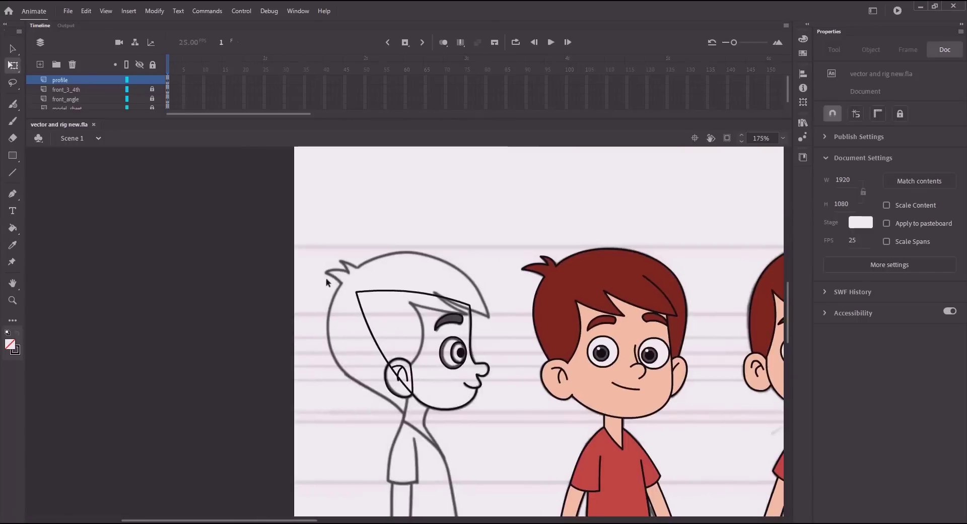
{"action": "key", "text": "ctrl+g"}
{"action": "key", "text": "r"}
{"action": "left_click_drag", "start_coordinate": [345, 273], "coordinate": [449, 378]}
Step: Move the rectangle's corners to the nape and crown of the hair sketch, and bend the back edge to follow it
{"action": "key", "text": "v"}
{"action": "left_click_drag", "start_coordinate": [345, 378], "coordinate": [404, 417]}
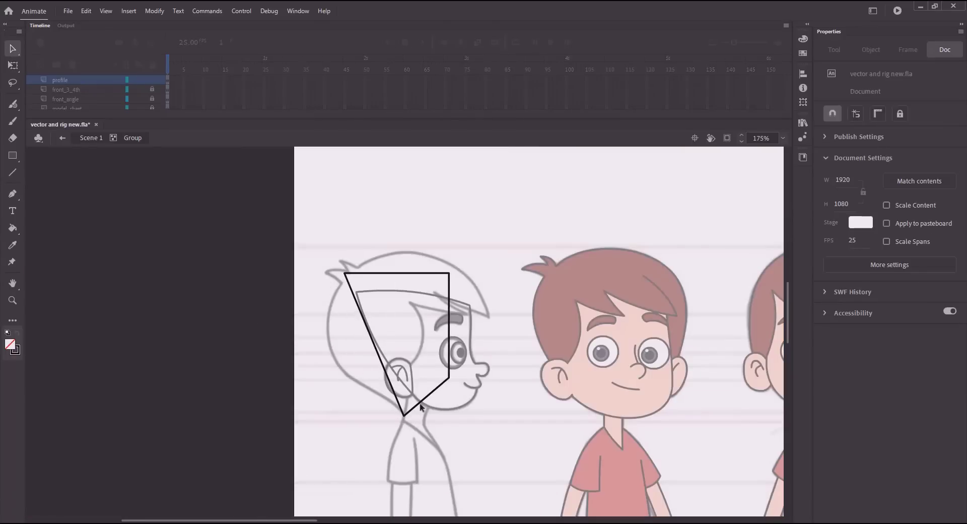
{"action": "left_click_drag", "start_coordinate": [344, 274], "coordinate": [342, 283]}
{"action": "left_click_drag", "start_coordinate": [371, 348], "coordinate": [334, 359]}
{"action": "left_click_drag", "start_coordinate": [449, 274], "coordinate": [362, 276]}
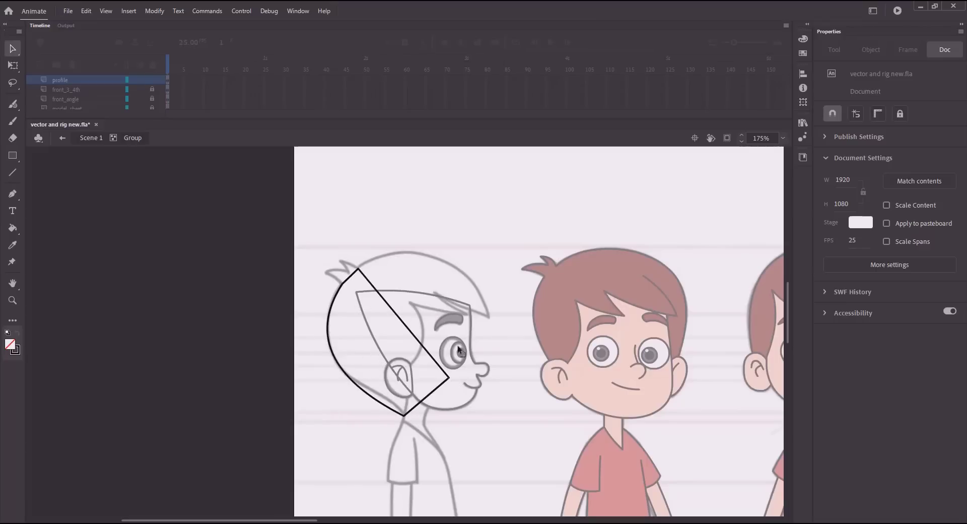
Step: Shape the hair's top, pointed fringe and sideburn by moving corners and bending edges to the sketch, and save the file
{"action": "left_click_drag", "start_coordinate": [449, 377], "coordinate": [467, 276]}
{"action": "left_click_drag", "start_coordinate": [463, 347], "coordinate": [469, 315]}
{"action": "left_click_drag", "start_coordinate": [429, 376], "coordinate": [410, 302]}
{"action": "left_click_drag", "start_coordinate": [408, 359], "coordinate": [404, 387]}
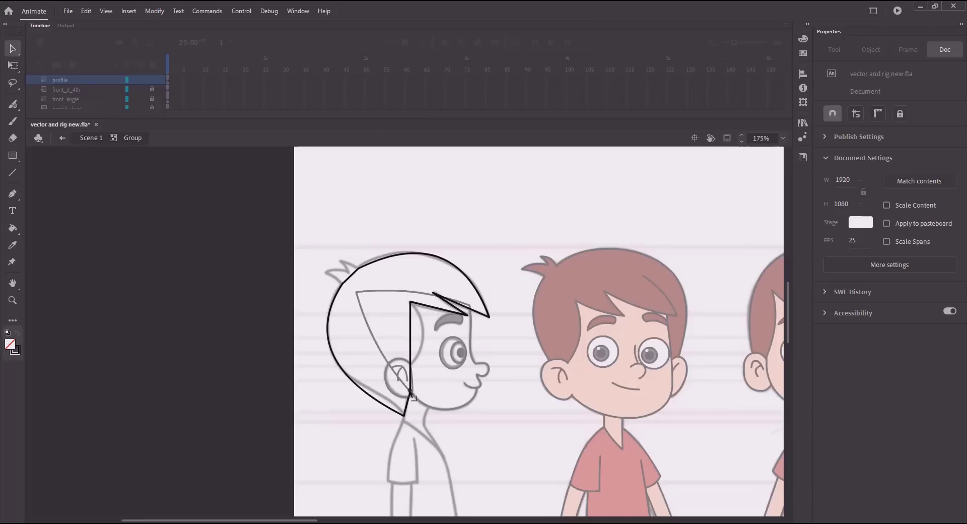
{"action": "key", "text": "ctrl+s"}
{"action": "mouse_move", "coordinate": [411, 344]}
{"action": "left_mouse_down"}
{"action": "mouse_move", "coordinate": [422, 344]}
{"action": "mouse_move", "coordinate": [406, 344]}
{"action": "left_mouse_up"}
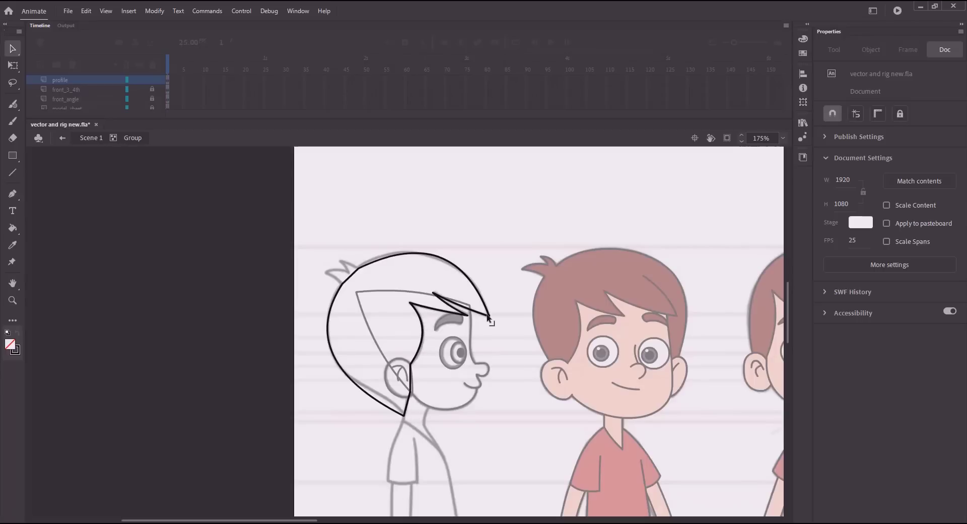
{"action": "key", "text": "ctrl+s"}
Step: Adjust the hair's top edge, pull out the pointed tuft at the back of the crown, and save the file
{"action": "left_click_drag", "start_coordinate": [448, 260], "coordinate": [445, 262]}
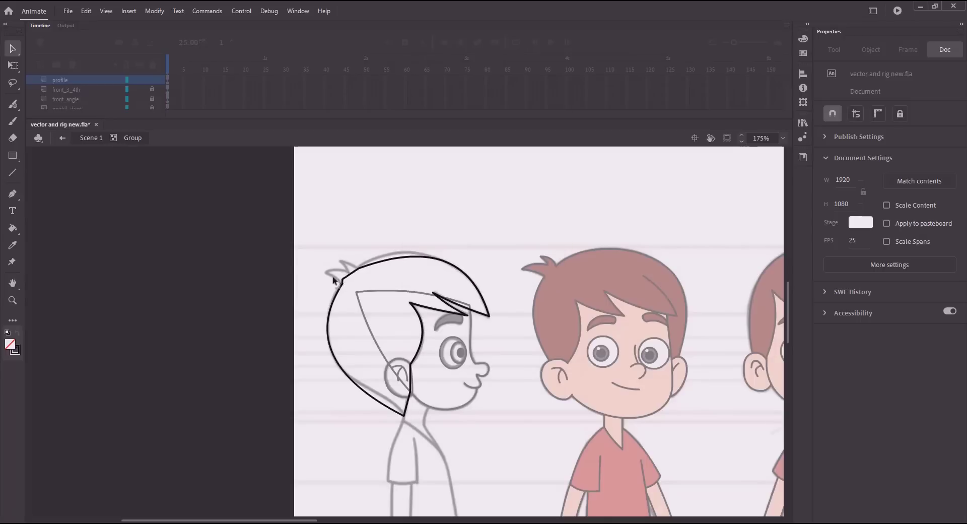
{"action": "left_click_drag", "start_coordinate": [347, 268], "coordinate": [349, 274]}
{"action": "mouse_move", "coordinate": [358, 268]}
{"action": "left_mouse_down"}
{"action": "mouse_move", "coordinate": [341, 262]}
{"action": "mouse_move", "coordinate": [357, 268]}
{"action": "left_mouse_up"}
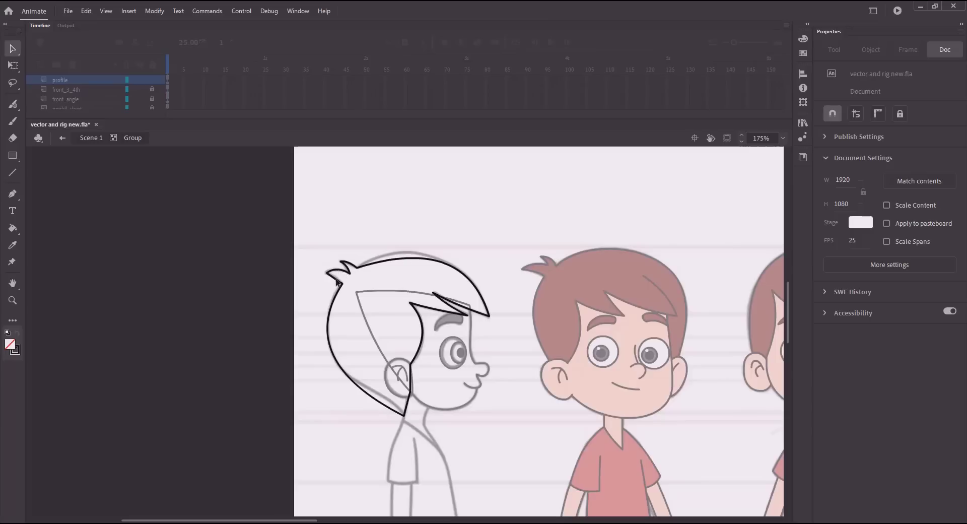
{"action": "key", "text": "ctrl+s"}
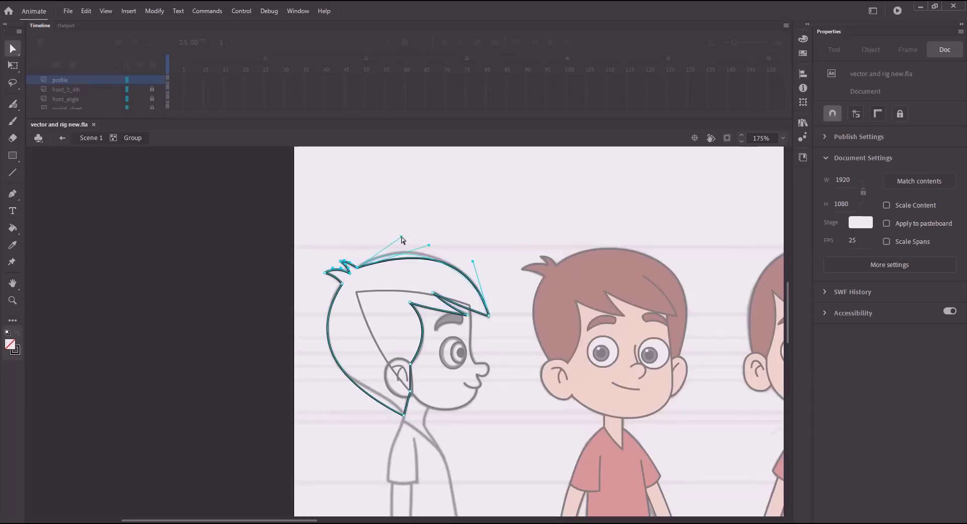
Step: Adjust the top curve's handles to match the hair sketch, refine the fringe edge, and save the file
{"action": "left_click_drag", "start_coordinate": [401, 239], "coordinate": [401, 238]}
{"action": "key", "text": "ctrl+s"}
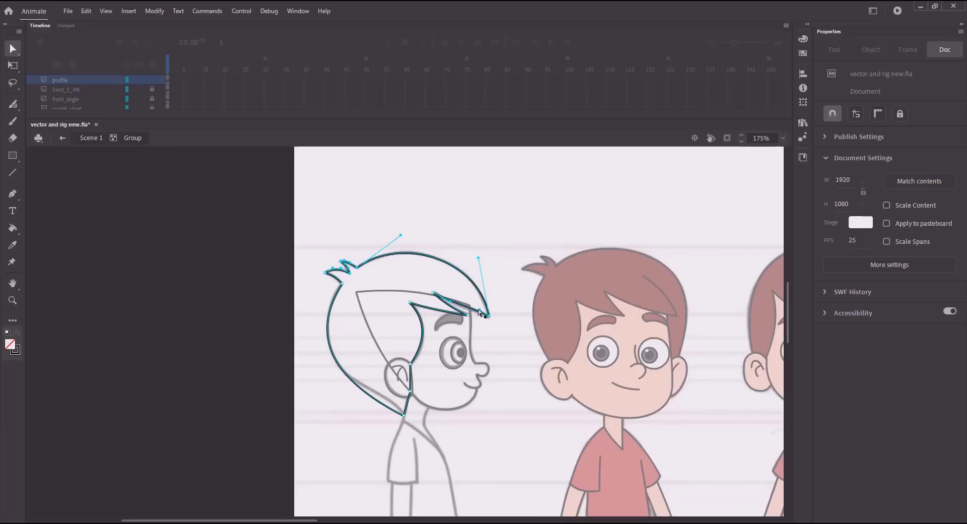
{"action": "left_click_drag", "start_coordinate": [451, 302], "coordinate": [446, 305]}
{"action": "key", "text": "ctrl+s"}
{"action": "key", "text": "v"}
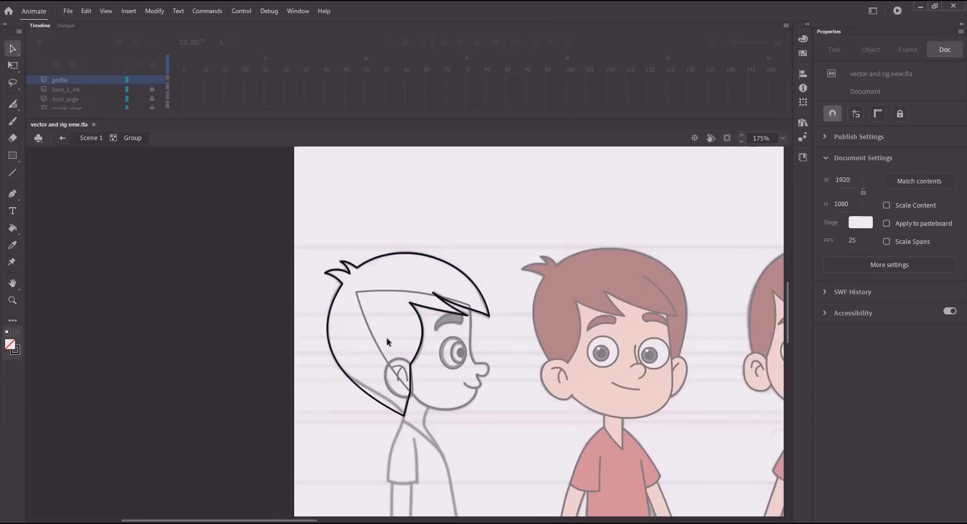
Step: Reshape the hair's back curve down to the nape by adjusting its anchor handles, and save the file
{"action": "left_click_drag", "start_coordinate": [383, 369], "coordinate": [367, 308]}
{"action": "left_click_drag", "start_coordinate": [358, 340], "coordinate": [369, 334]}
{"action": "key", "text": "a"}
{"action": "left_click", "coordinate": [388, 355]}
{"action": "left_click_drag", "start_coordinate": [293, 273], "coordinate": [273, 313]}
{"action": "key", "text": "ctrl+s"}
{"action": "key", "text": "ctrl+s"}
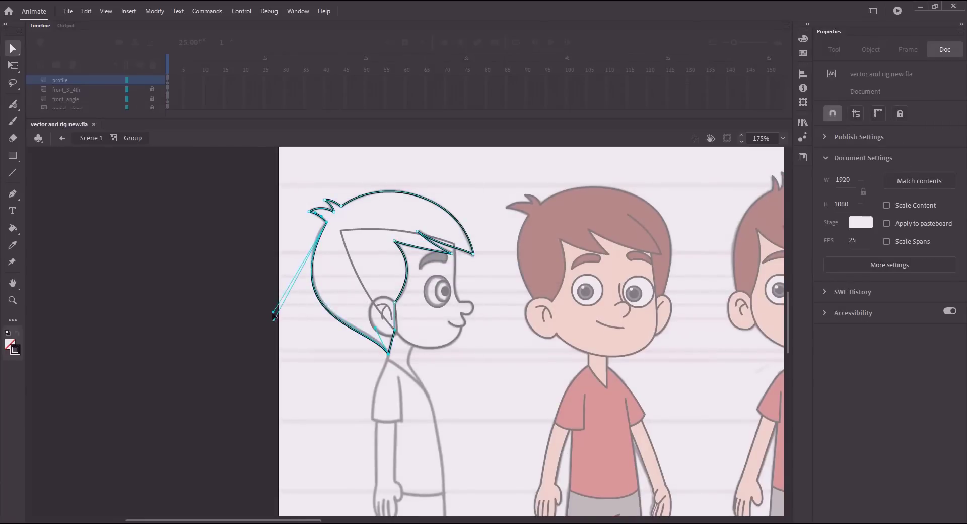
Step: Undo the recent handle adjustments on the hair's back curve
{"action": "left_click_drag", "start_coordinate": [279, 280], "coordinate": [279, 281]}
{"action": "key", "text": "ctrl+z"}
{"action": "key", "text": "ctrl+z"}
{"action": "key", "text": "ctrl+z"}
{"action": "key", "text": "ctrl+z"}
{"action": "key", "text": "ctrl+z"}
{"action": "key", "text": "ctrl+z"}
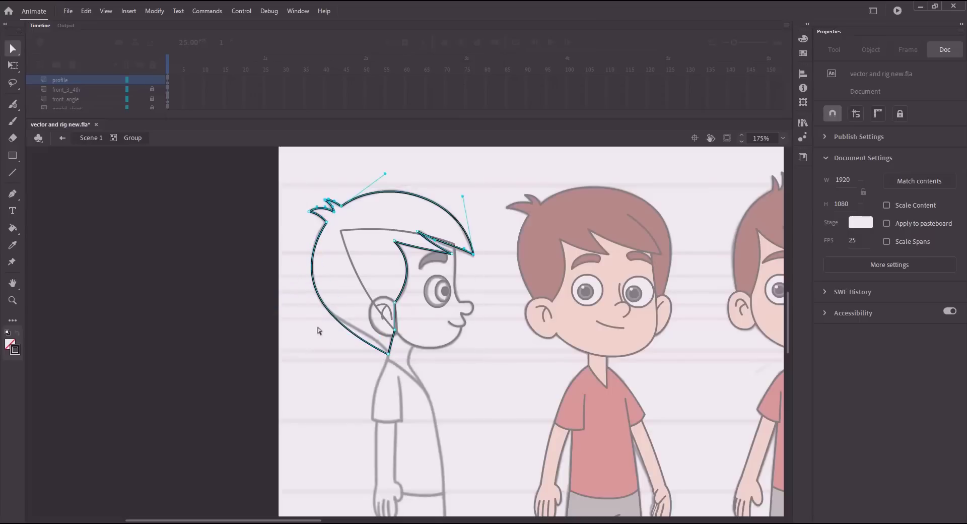
Step: Add a corner on the hair's lower back edge, fit both adjoining curves to the sketch, and return to the main scene
{"action": "key", "text": "v"}
{"action": "mouse_move", "coordinate": [345, 331]}
{"action": "left_mouse_down"}
{"action": "mouse_move", "coordinate": [355, 305]}
{"action": "mouse_move", "coordinate": [332, 315]}
{"action": "left_mouse_up"}
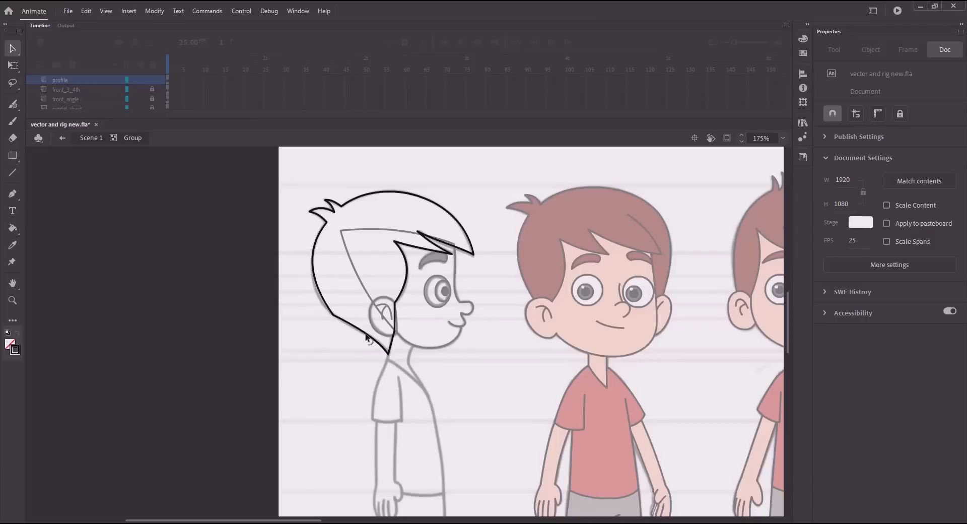
{"action": "key", "text": "a"}
{"action": "left_click_drag", "start_coordinate": [308, 299], "coordinate": [358, 332]}
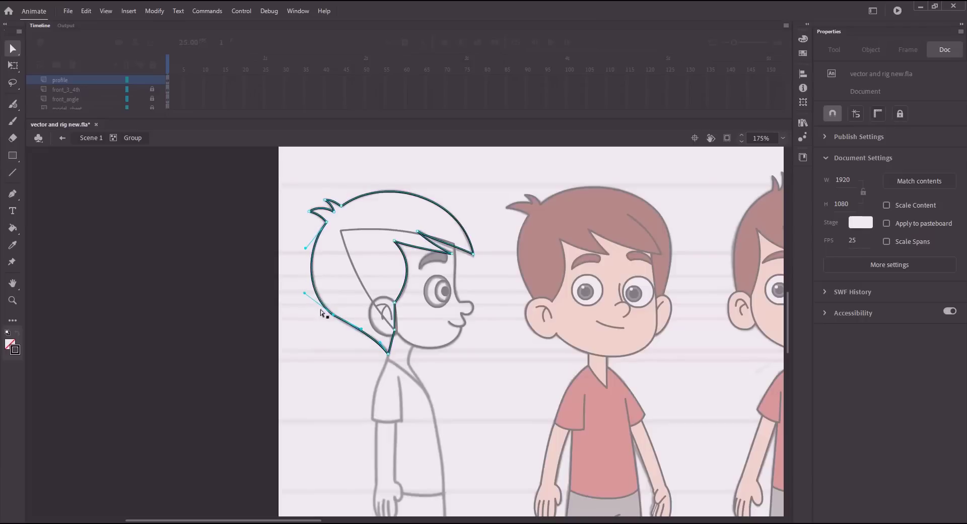
{"action": "left_click", "coordinate": [293, 290]}
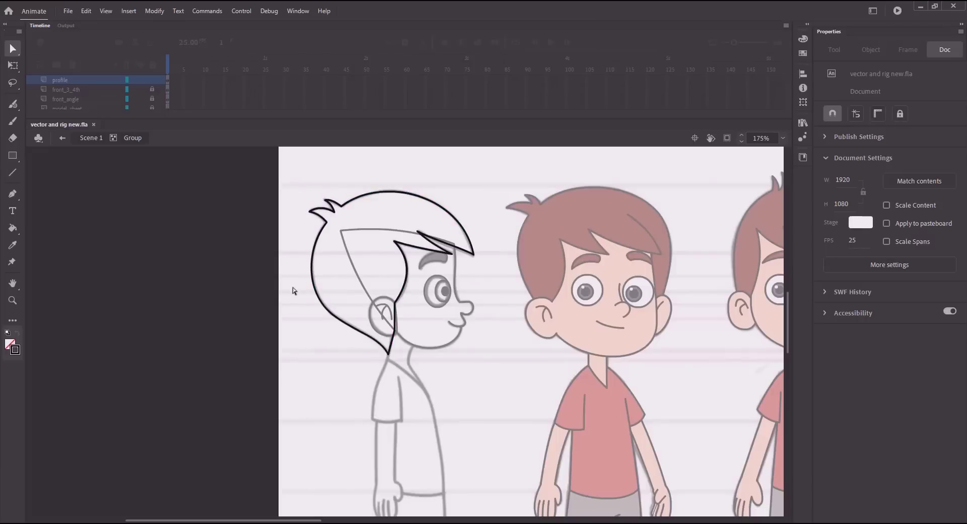
{"action": "left_click", "coordinate": [90, 142]}
Step: Create a new group on the profile layer and draw a tall, narrow rectangle over the sketched neck
{"action": "left_click", "coordinate": [140, 110]}
{"action": "left_click", "coordinate": [140, 109]}
{"action": "left_click_drag", "start_coordinate": [334, 324], "coordinate": [341, 287]}
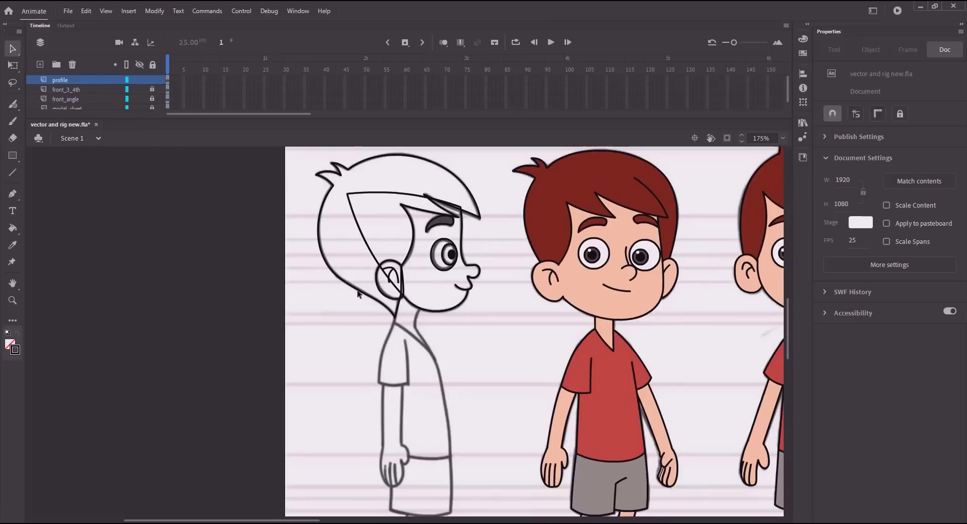
{"action": "key", "text": "ctrl+g"}
{"action": "key", "text": "r"}
{"action": "left_click_drag", "start_coordinate": [399, 293], "coordinate": [417, 344]}
{"action": "key", "text": "z"}
{"action": "left_click_drag", "start_coordinate": [387, 265], "coordinate": [432, 371]}
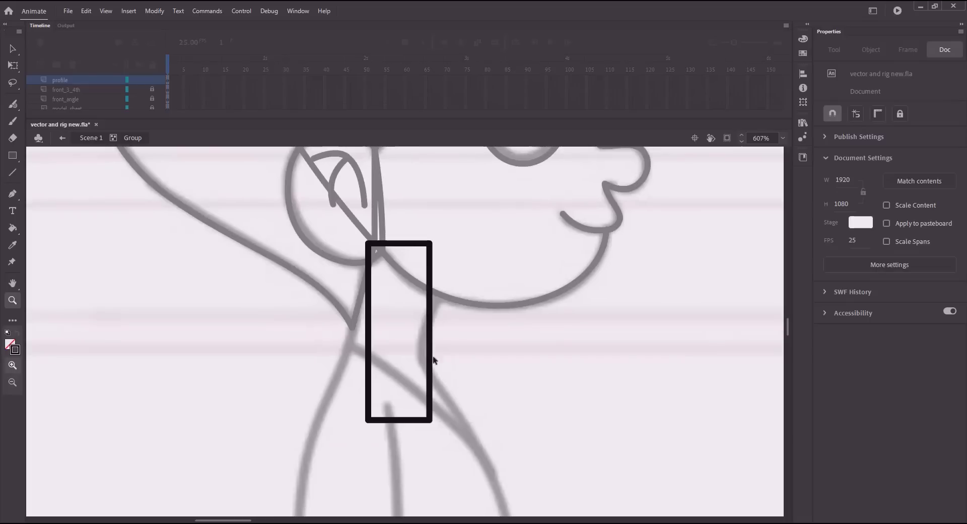
Step: Shape the rectangle into the slanted neck by moving its corners and curving its front edge, save the file, and leave the group
{"action": "key", "text": "v"}
{"action": "left_click_drag", "start_coordinate": [430, 419], "coordinate": [408, 427]}
{"action": "left_click_drag", "start_coordinate": [430, 244], "coordinate": [448, 264]}
{"action": "left_click_drag", "start_coordinate": [368, 420], "coordinate": [338, 383]}
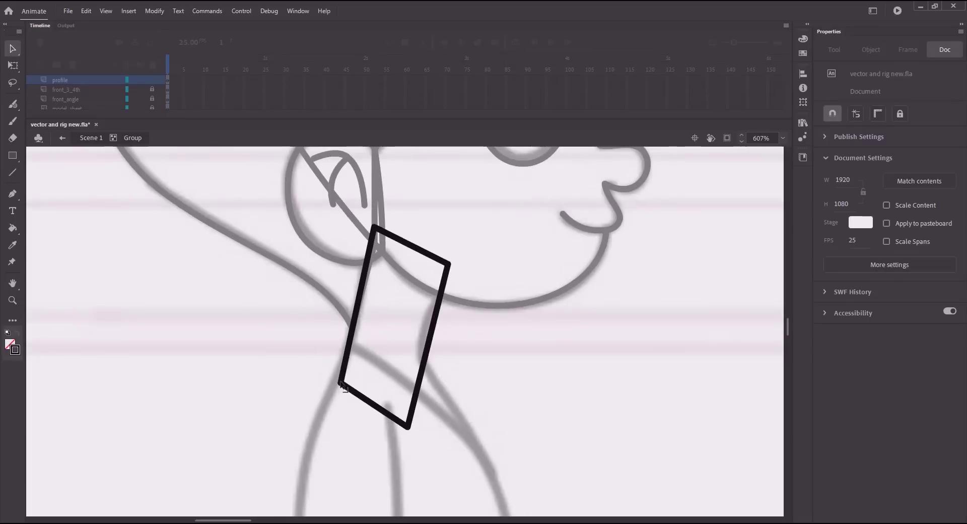
{"action": "left_click_drag", "start_coordinate": [368, 242], "coordinate": [384, 207]}
{"action": "left_click_drag", "start_coordinate": [448, 264], "coordinate": [455, 250]}
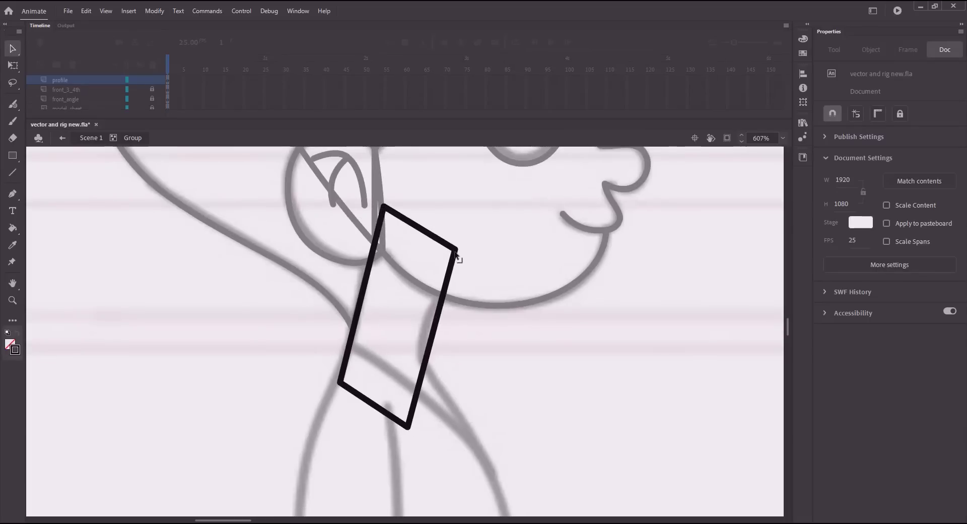
{"action": "left_click_drag", "start_coordinate": [432, 337], "coordinate": [424, 344]}
{"action": "left_click_drag", "start_coordinate": [408, 427], "coordinate": [419, 411]}
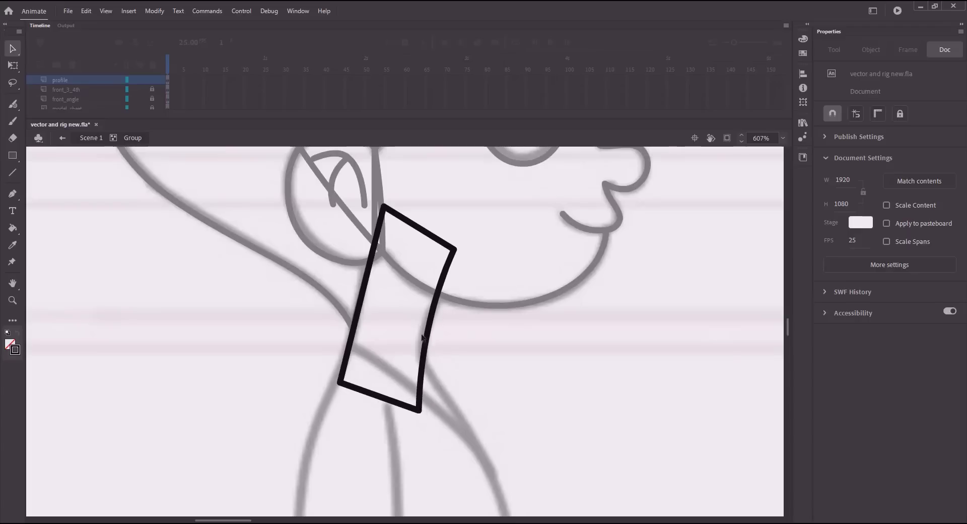
{"action": "left_click_drag", "start_coordinate": [422, 341], "coordinate": [425, 337]}
{"action": "key", "text": "ctrl+s"}
{"action": "double_click", "coordinate": [181, 272]}
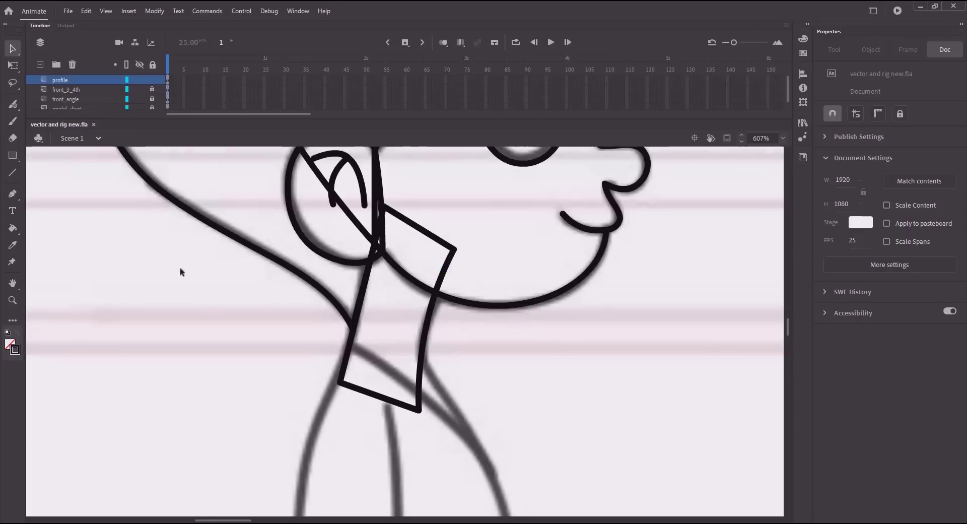
Step: Create a new group and draw a rectangle over the sketched torso for the shirt
{"action": "key", "text": "ctrl+g"}
{"action": "key", "text": "ctrl+minus"}
{"action": "mouse_move", "coordinate": [341, 330]}
{"action": "left_mouse_down"}
{"action": "mouse_move", "coordinate": [326, 278]}
{"action": "mouse_move", "coordinate": [340, 251]}
{"action": "left_mouse_up"}
{"action": "key", "text": "r"}
{"action": "left_click_drag", "start_coordinate": [385, 274], "coordinate": [473, 421]}
{"action": "key", "text": "v"}
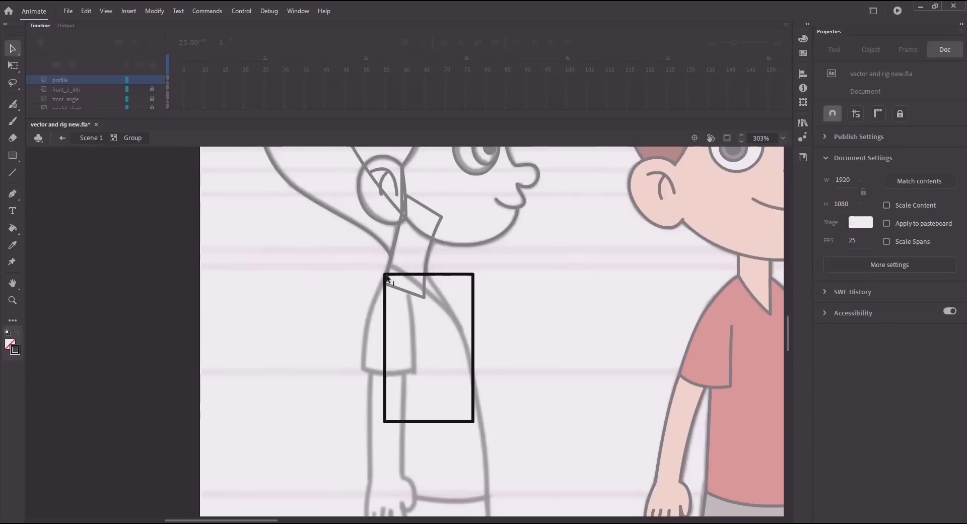
Step: Shape the shirt by fitting its corners to the neck and hem, and bending the front, hem and back edges
{"action": "left_click_drag", "start_coordinate": [385, 274], "coordinate": [391, 263]}
{"action": "left_click_drag", "start_coordinate": [473, 274], "coordinate": [426, 277]}
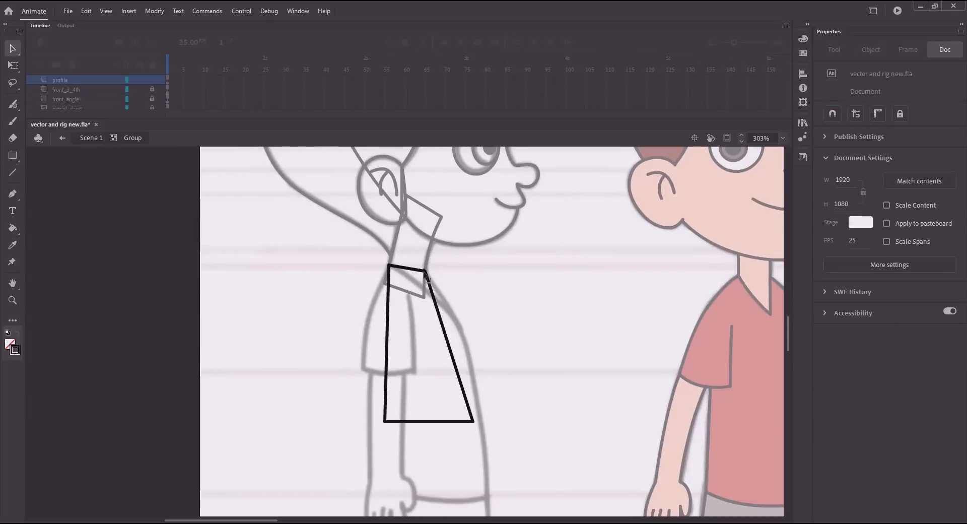
{"action": "scroll", "coordinate": [422, 302], "scroll_direction": "down", "scroll_amount": 3}
{"action": "left_click_drag", "start_coordinate": [391, 210], "coordinate": [392, 202]}
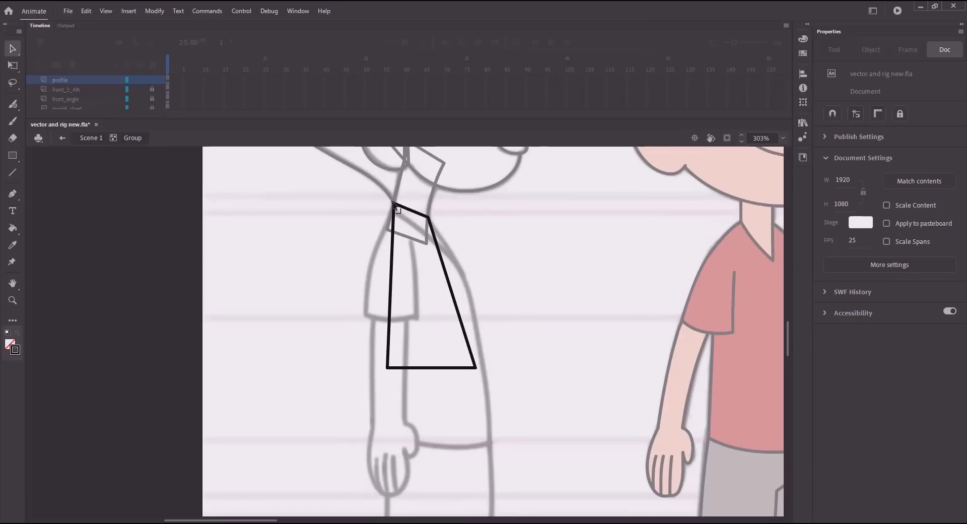
{"action": "left_click_drag", "start_coordinate": [476, 367], "coordinate": [490, 443]}
{"action": "left_click_drag", "start_coordinate": [457, 322], "coordinate": [476, 322]}
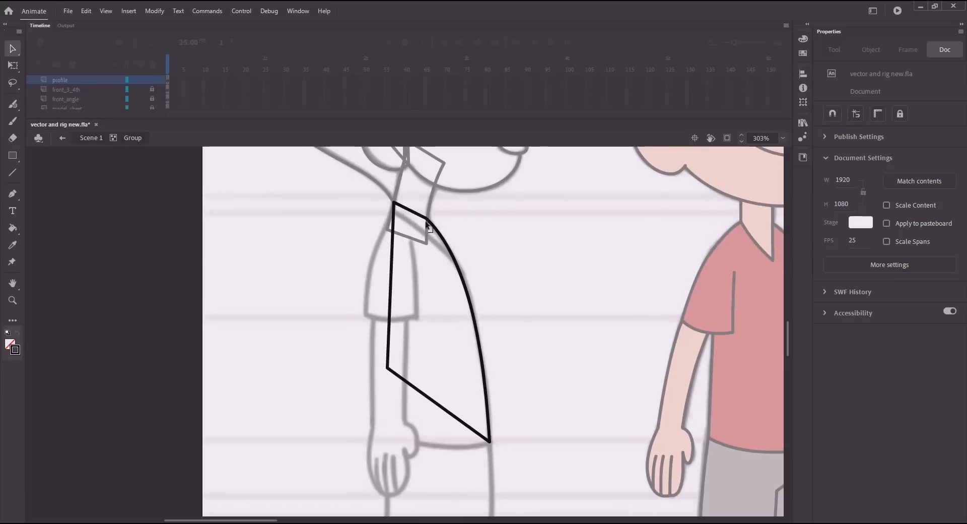
{"action": "left_click_drag", "start_coordinate": [469, 298], "coordinate": [472, 299]}
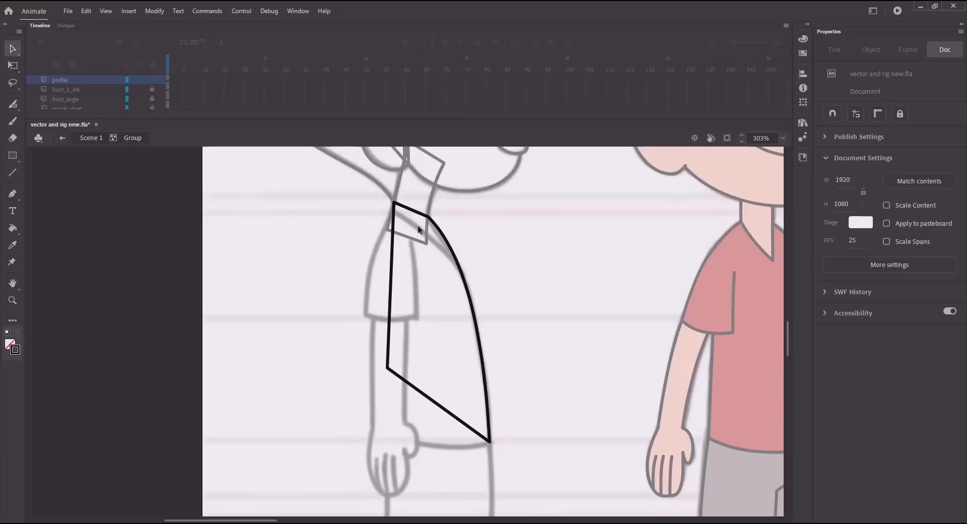
{"action": "left_click_drag", "start_coordinate": [387, 368], "coordinate": [443, 449]}
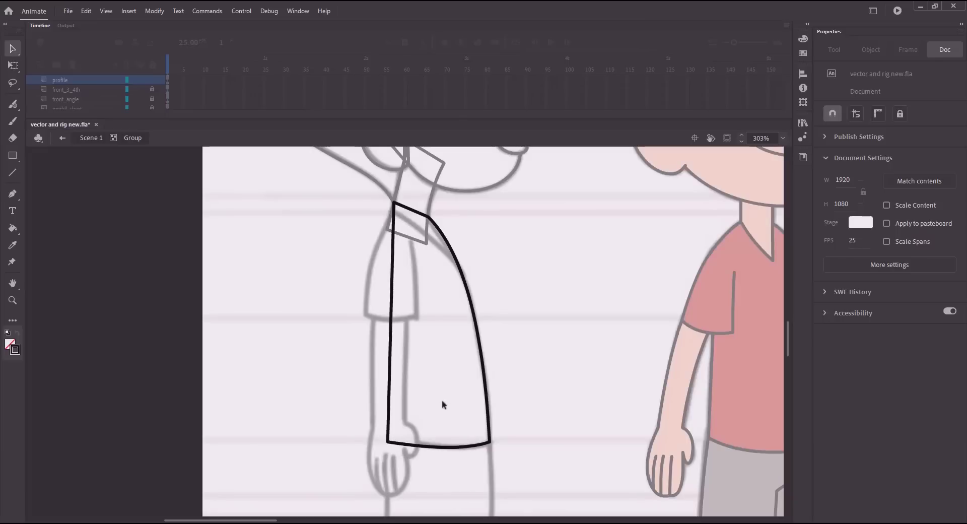
{"action": "left_click_drag", "start_coordinate": [391, 301], "coordinate": [378, 276]}
Step: Draw a line across the top of the shirt for the neckline, curve it to the sketch, and save the file
{"action": "key", "text": "ctrl+2"}
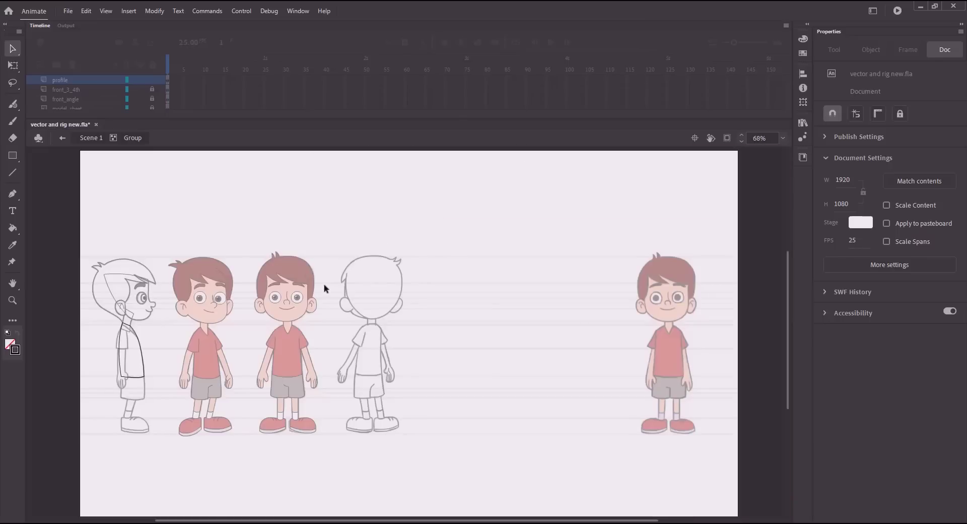
{"action": "key", "text": "z"}
{"action": "left_click_drag", "start_coordinate": [130, 356], "coordinate": [159, 412]}
{"action": "left_click_drag", "start_coordinate": [188, 311], "coordinate": [220, 378]}
{"action": "left_click_drag", "start_coordinate": [237, 191], "coordinate": [238, 371]}
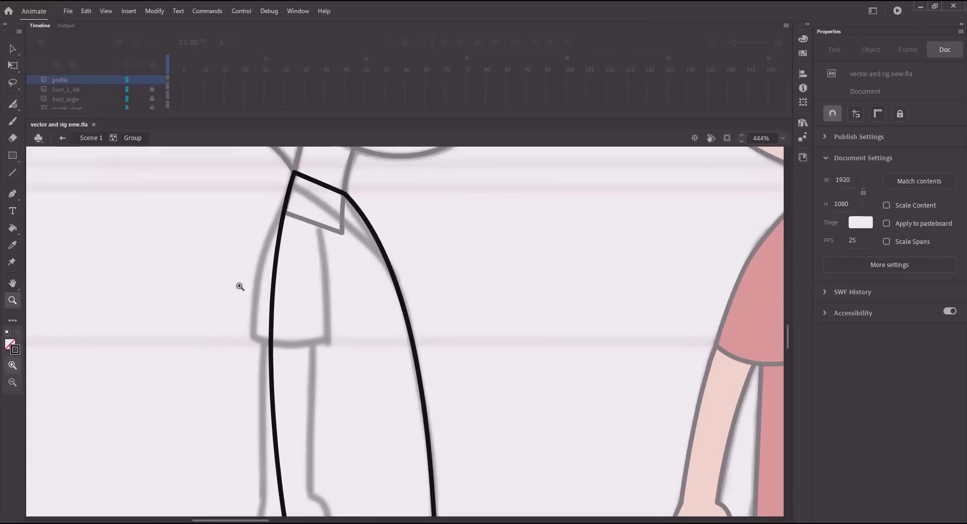
{"action": "key", "text": "n"}
{"action": "left_click_drag", "start_coordinate": [302, 209], "coordinate": [387, 262]}
{"action": "key", "text": "v"}
{"action": "key", "text": "ctrl+s"}
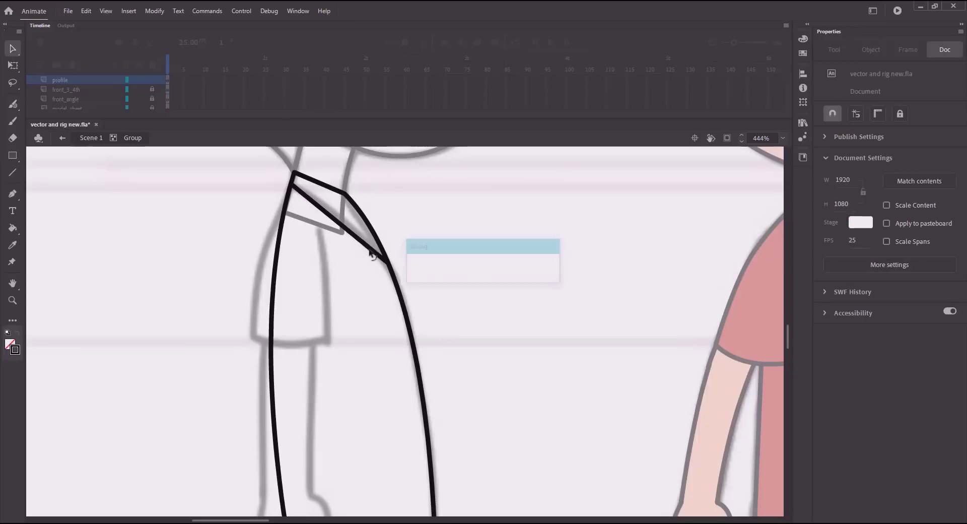
{"action": "left_click_drag", "start_coordinate": [342, 226], "coordinate": [345, 221]}
{"action": "key", "text": "ctrl+s"}
Step: Straighten the shirt's back edge and pull out a corner at the shoulder to follow the sketch
{"action": "left_click_drag", "start_coordinate": [217, 284], "coordinate": [251, 246]}
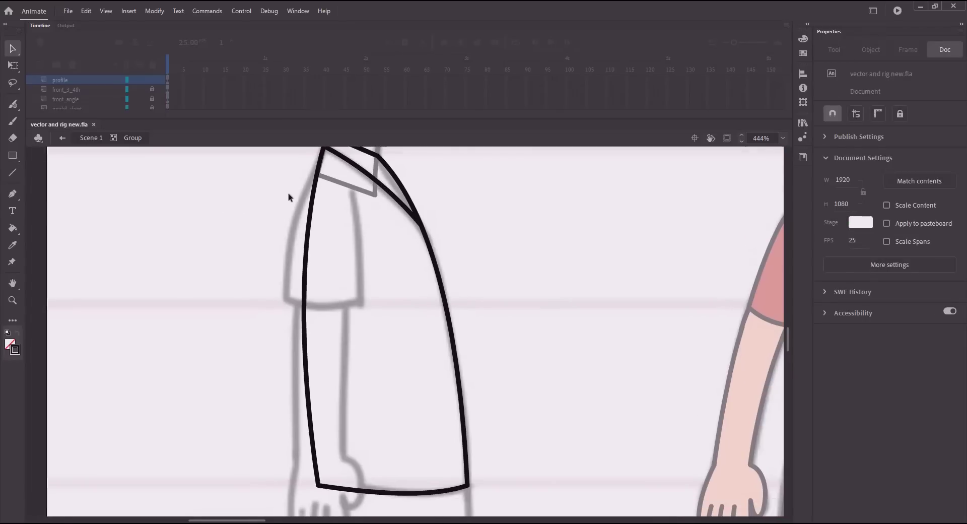
{"action": "left_click", "coordinate": [305, 233]}
{"action": "left_click", "coordinate": [915, 431]}
{"action": "left_click", "coordinate": [364, 296]}
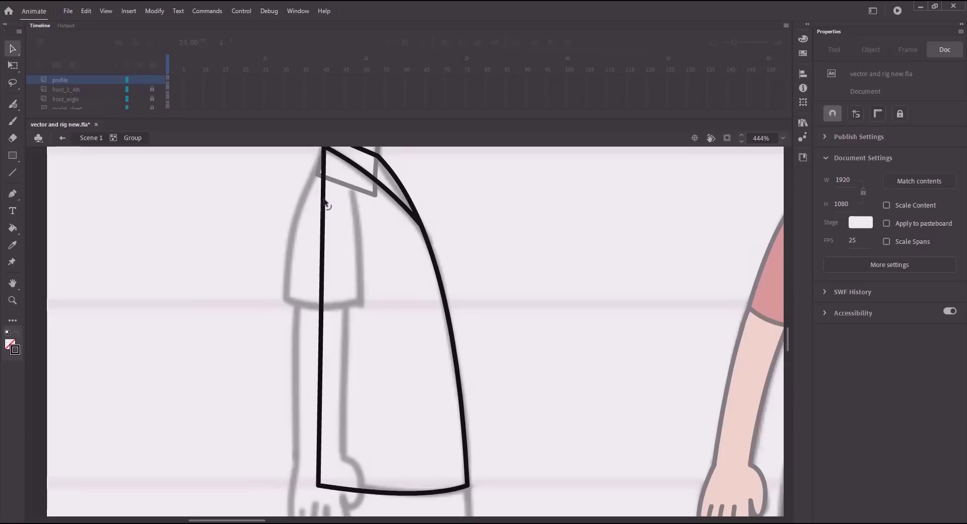
{"action": "mouse_move", "coordinate": [323, 200]}
{"action": "left_mouse_down"}
{"action": "mouse_move", "coordinate": [310, 180]}
{"action": "mouse_move", "coordinate": [351, 197]}
{"action": "mouse_move", "coordinate": [324, 216]}
{"action": "left_mouse_up"}
{"action": "left_click_drag", "start_coordinate": [323, 284], "coordinate": [330, 276]}
{"action": "left_click_drag", "start_coordinate": [325, 217], "coordinate": [316, 217]}
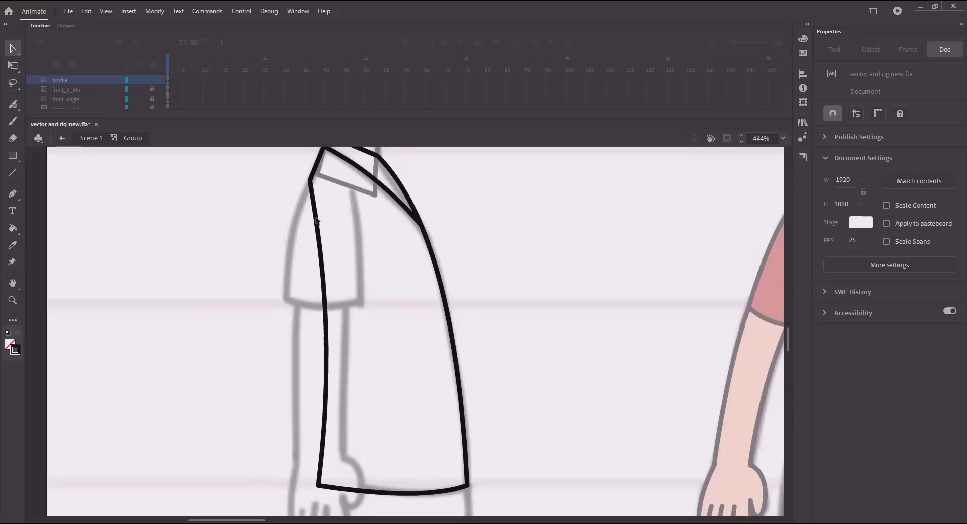
Step: Curve the short segment at the back of the shirt's shoulder, save the file, and leave the shirt group
{"action": "key", "text": "ctrl+minus"}
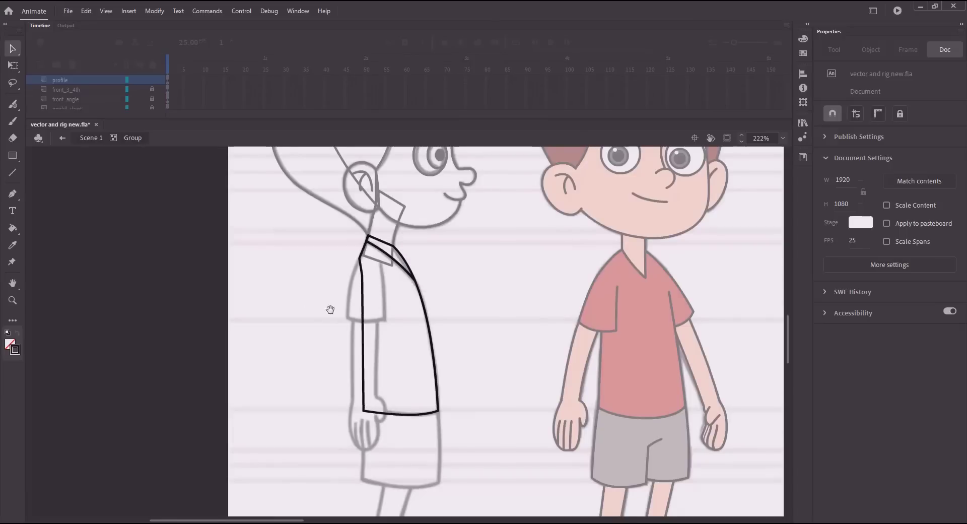
{"action": "scroll", "coordinate": [342, 282], "scroll_direction": "down", "scroll_amount": 1}
{"action": "left_click", "coordinate": [356, 259]}
{"action": "left_click", "coordinate": [355, 256]}
{"action": "left_click_drag", "start_coordinate": [363, 251], "coordinate": [366, 252]}
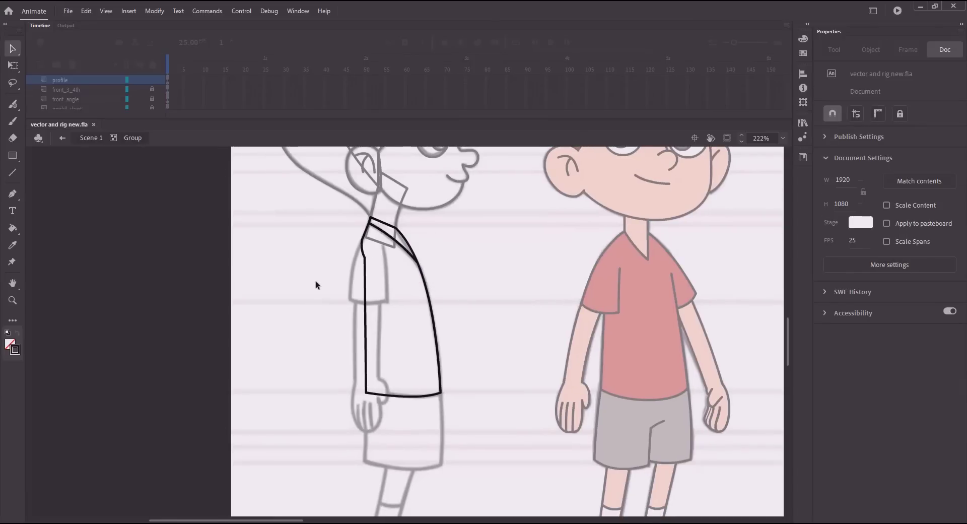
{"action": "left_click_drag", "start_coordinate": [245, 275], "coordinate": [289, 291]}
{"action": "double_click", "coordinate": [250, 249]}
Step: Create a new group and draw a rectangle over the sketched sleeve
{"action": "key", "text": "ctrl+g"}
{"action": "key", "text": "r"}
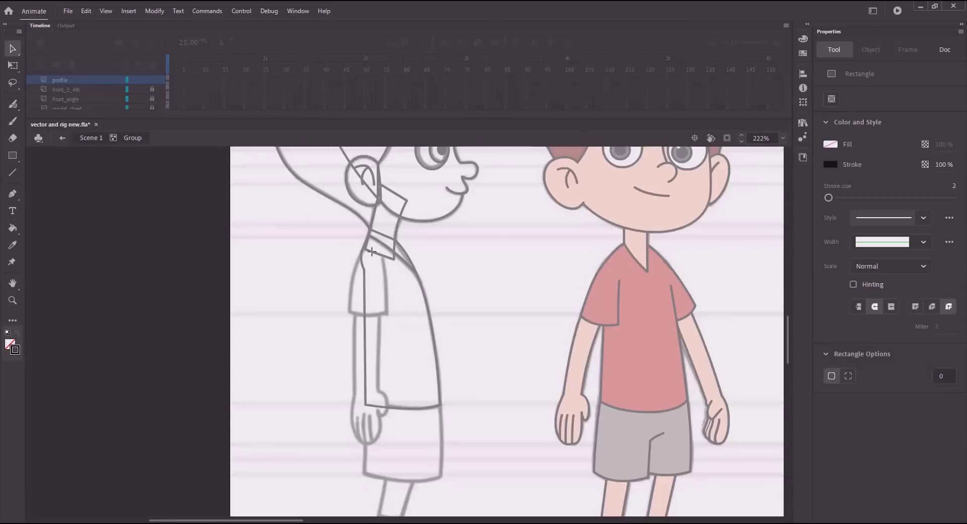
{"action": "left_click_drag", "start_coordinate": [388, 304], "coordinate": [388, 304]}
{"action": "key", "text": "v"}
{"action": "key", "text": "z"}
{"action": "left_click_drag", "start_coordinate": [328, 228], "coordinate": [421, 296]}
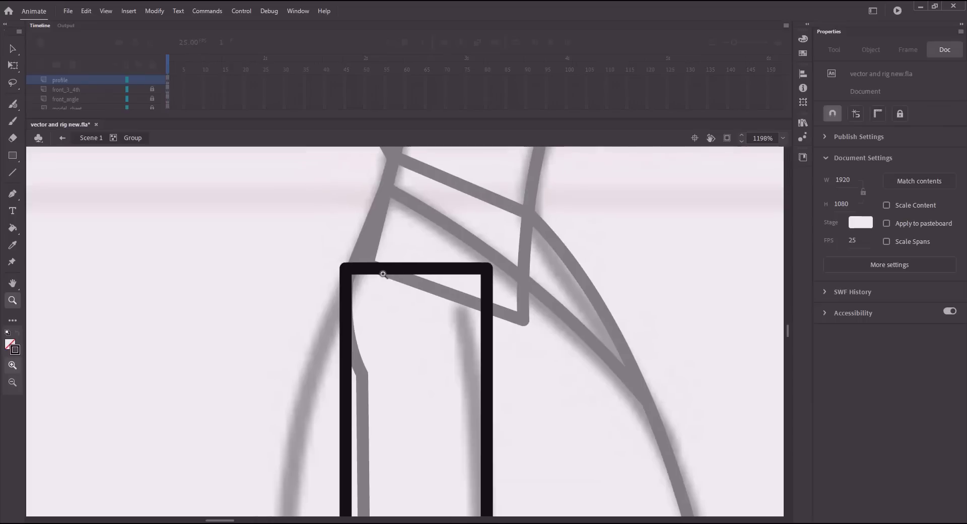
Step: Move the sleeve rectangle's four corners to the sketched shoulder and cuff
{"action": "key", "text": "v"}
{"action": "mouse_move", "coordinate": [347, 270]}
{"action": "left_mouse_down"}
{"action": "mouse_move", "coordinate": [357, 282]}
{"action": "mouse_move", "coordinate": [346, 284]}
{"action": "left_mouse_up"}
{"action": "left_click_drag", "start_coordinate": [379, 320], "coordinate": [389, 227]}
{"action": "left_click_drag", "start_coordinate": [497, 176], "coordinate": [473, 218]}
{"action": "left_click_drag", "start_coordinate": [437, 347], "coordinate": [443, 235]}
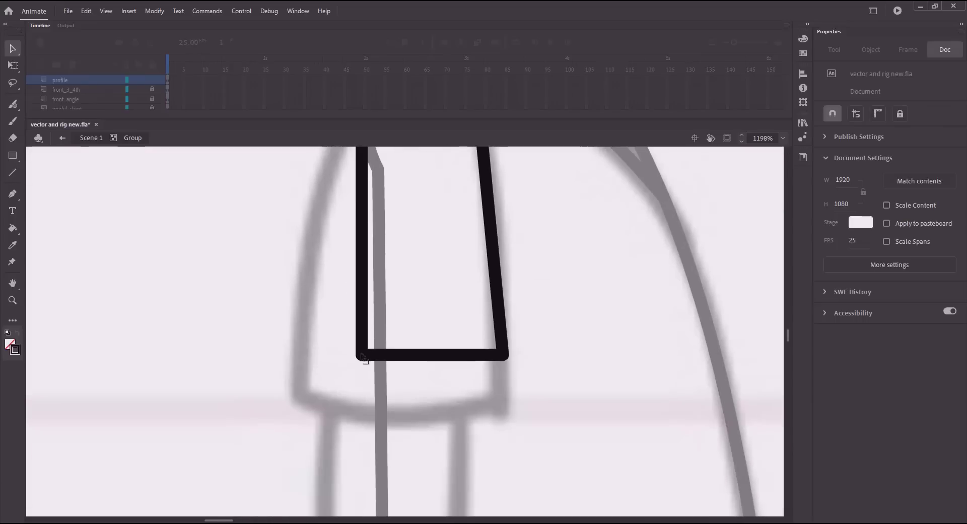
{"action": "left_click_drag", "start_coordinate": [363, 355], "coordinate": [303, 398]}
{"action": "left_click_drag", "start_coordinate": [502, 354], "coordinate": [500, 409]}
Step: Curve the sleeve's side edges and hem to match the sketch, save the file, and leave the group
{"action": "left_click_drag", "start_coordinate": [494, 318], "coordinate": [503, 315]}
{"action": "left_click_drag", "start_coordinate": [393, 240], "coordinate": [366, 302]}
{"action": "left_click_drag", "start_coordinate": [425, 269], "coordinate": [433, 341]}
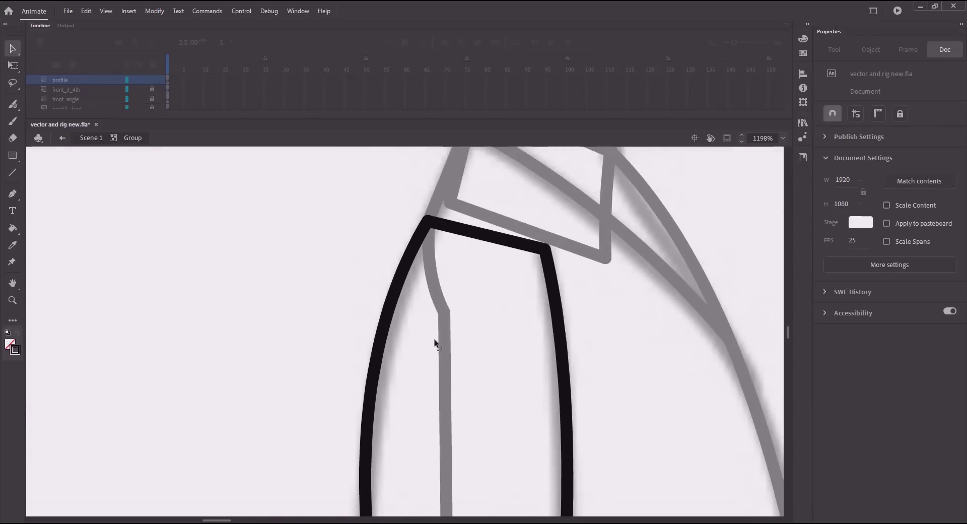
{"action": "left_click_drag", "start_coordinate": [428, 219], "coordinate": [425, 222]}
{"action": "left_click_drag", "start_coordinate": [397, 268], "coordinate": [403, 262]}
{"action": "left_click_drag", "start_coordinate": [324, 421], "coordinate": [338, 239]}
{"action": "left_click_drag", "start_coordinate": [461, 373], "coordinate": [431, 411]}
{"action": "key", "text": "ctrl+s"}
{"action": "key", "text": "ctrl+minus"}
{"action": "key", "text": "ctrl+minus"}
{"action": "double_click", "coordinate": [321, 312]}
Step: Create a new group, draw a narrow rectangle over the arm below the sleeve, and extend its front corner to the wrist
{"action": "key", "text": "ctrl+g"}
{"action": "key", "text": "r"}
{"action": "mouse_move", "coordinate": [385, 380]}
{"action": "left_mouse_down"}
{"action": "mouse_move", "coordinate": [389, 341]}
{"action": "mouse_move", "coordinate": [445, 324]}
{"action": "left_mouse_up"}
{"action": "key", "text": "v"}
{"action": "left_click_drag", "start_coordinate": [437, 377], "coordinate": [442, 425]}
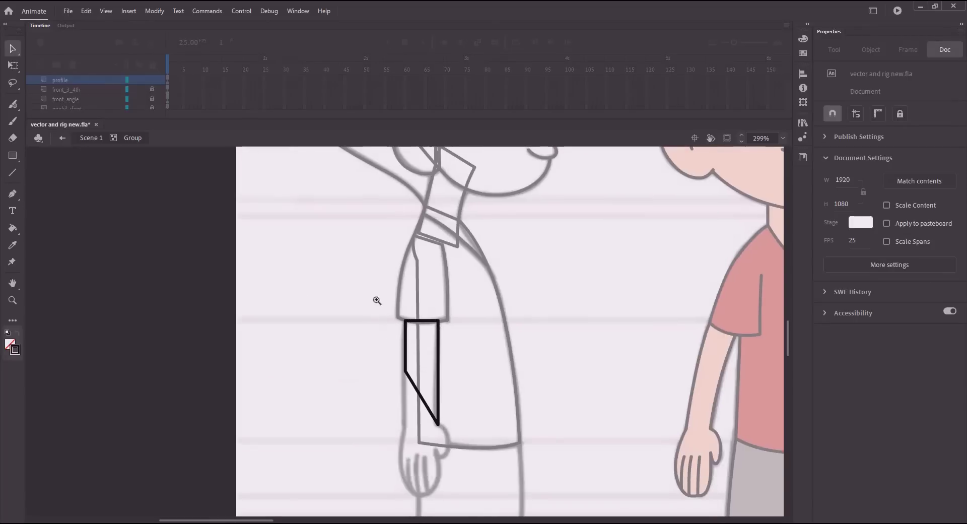
Step: Fit the arm outline to the sketch by moving the wrist corners and bending the side and top edges
{"action": "left_click_drag", "start_coordinate": [377, 304], "coordinate": [489, 449]}
{"action": "left_click", "coordinate": [333, 313]}
{"action": "left_click", "coordinate": [336, 334], "text": "alt"}
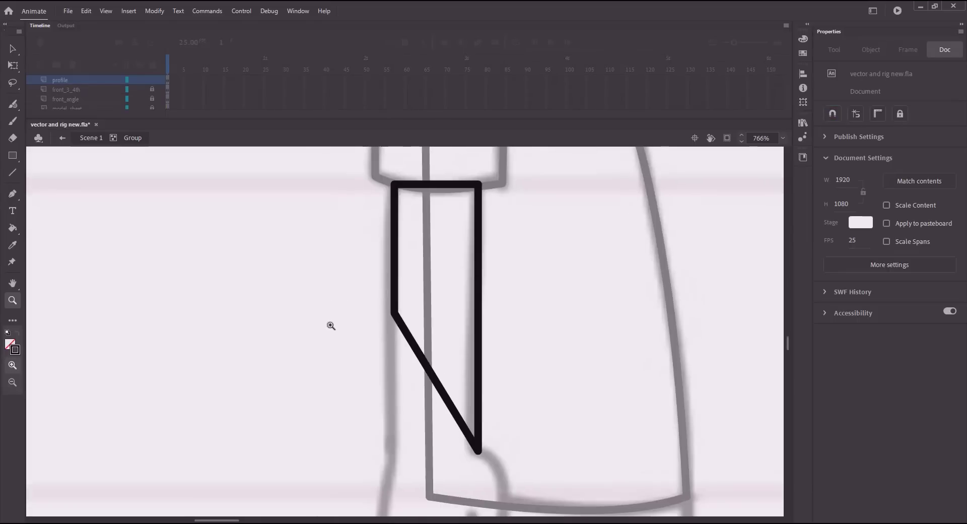
{"action": "key", "text": "v"}
{"action": "left_click_drag", "start_coordinate": [395, 313], "coordinate": [391, 457]}
{"action": "left_click_drag", "start_coordinate": [479, 451], "coordinate": [477, 447]}
{"action": "left_click_drag", "start_coordinate": [392, 344], "coordinate": [388, 344]}
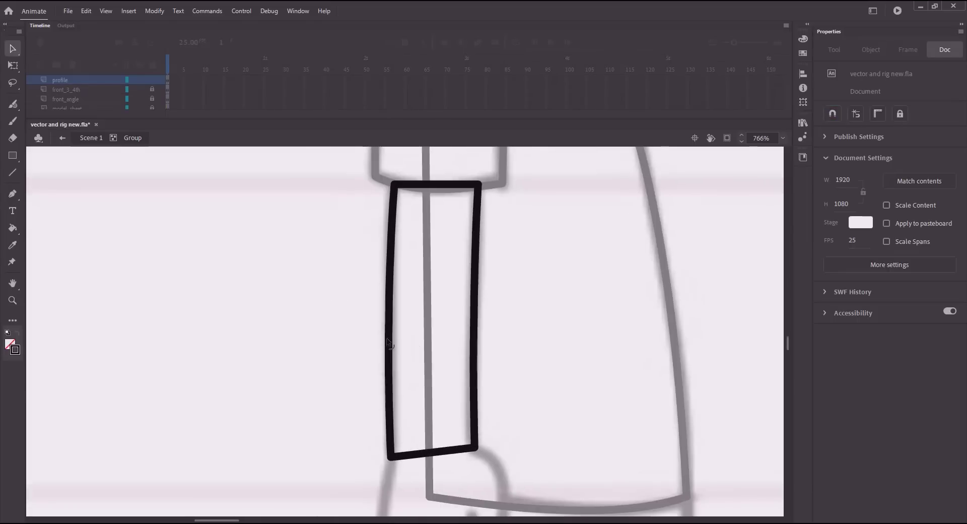
{"action": "left_click_drag", "start_coordinate": [437, 183], "coordinate": [437, 185]}
Step: Draw a dividing line across the upper part of the arm and curve it upward
{"action": "key", "text": "n"}
{"action": "mouse_move", "coordinate": [414, 262]}
{"action": "left_mouse_down"}
{"action": "mouse_move", "coordinate": [454, 265]}
{"action": "mouse_move", "coordinate": [396, 258]}
{"action": "mouse_move", "coordinate": [476, 252]}
{"action": "mouse_move", "coordinate": [437, 241]}
{"action": "left_mouse_up"}
{"action": "key", "text": "v"}
Step: Cut out the lower arm outline together with the dividing curve, and close the upper arm's open end with a downward-curved line
{"action": "left_click", "coordinate": [439, 241]}
{"action": "left_click", "coordinate": [390, 294], "text": "shift"}
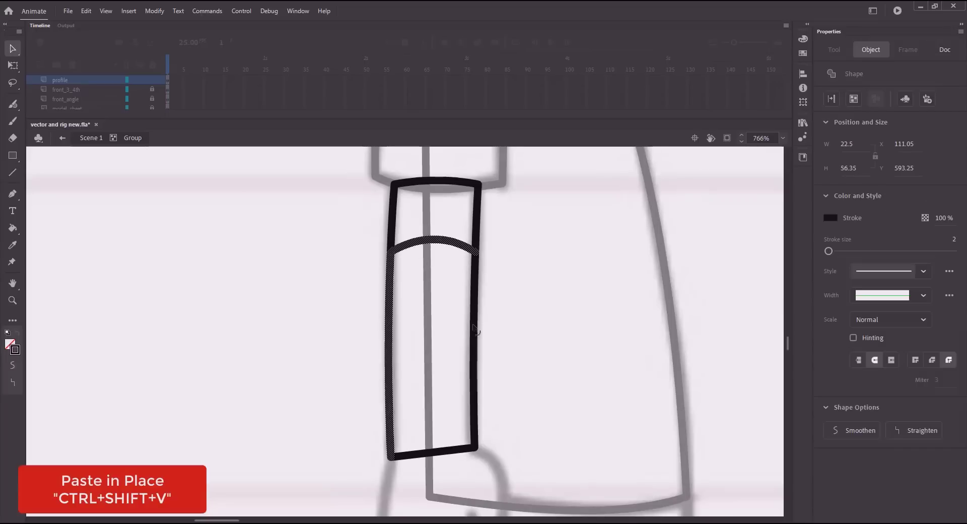
{"action": "left_click", "coordinate": [475, 330], "text": "shift"}
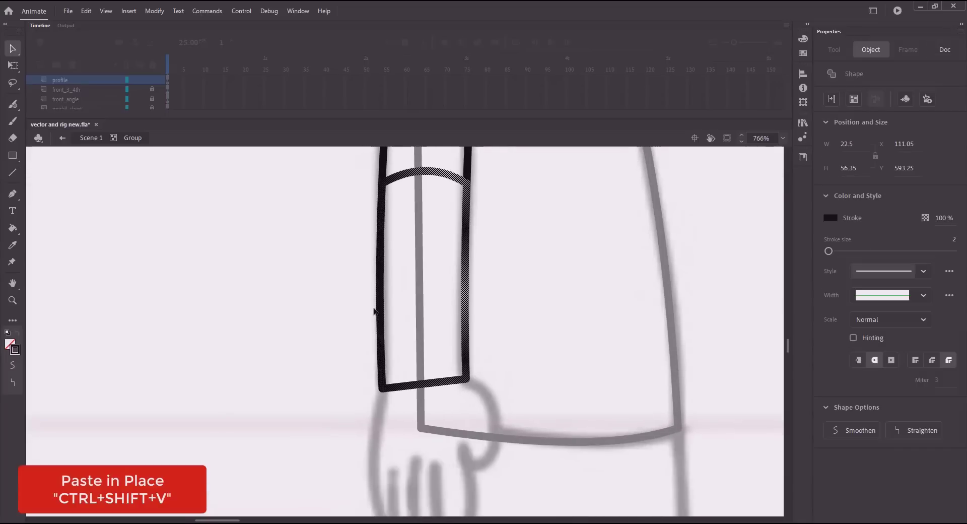
{"action": "left_click", "coordinate": [377, 314]}
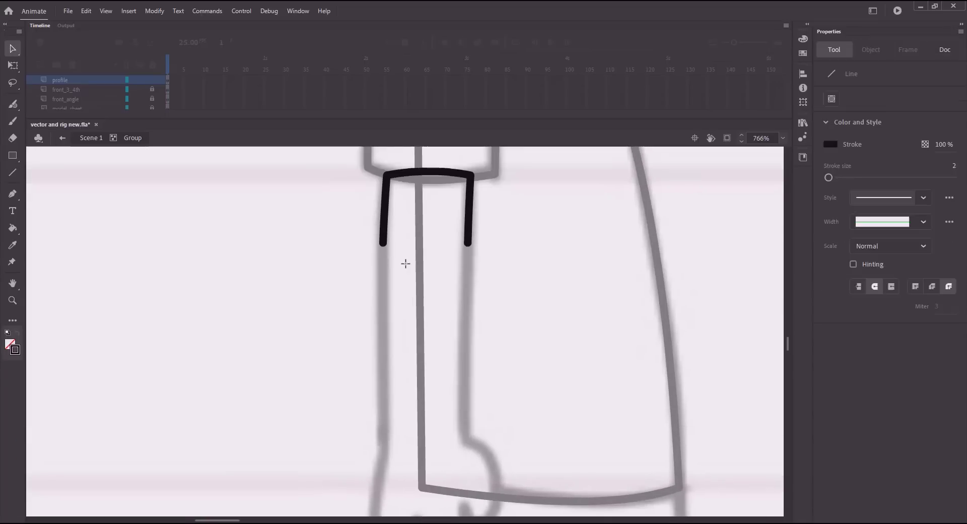
{"action": "left_click_drag", "start_coordinate": [402, 263], "coordinate": [429, 263]}
{"action": "key", "text": "v"}
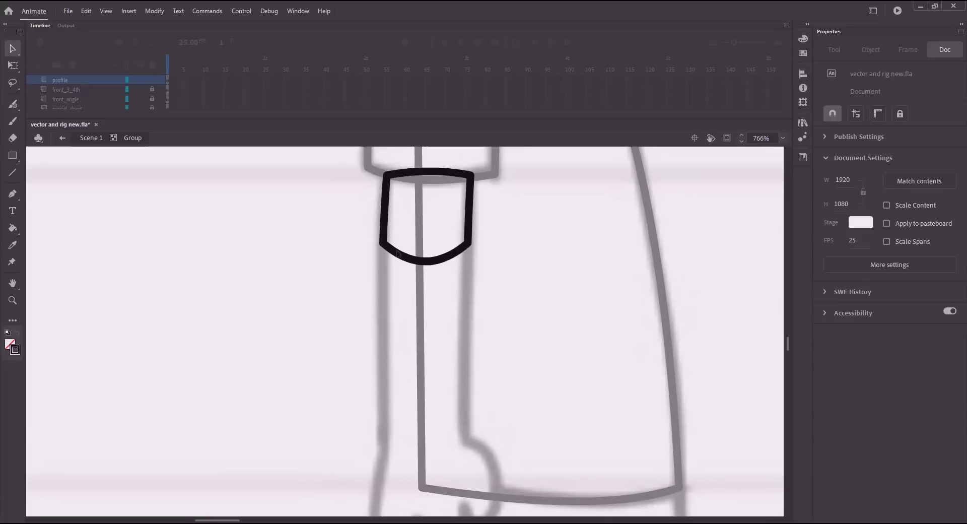
Step: In a new group, draw a rectangle over the hand, fit its upper corners to the wrist, and shape the thumb
{"action": "double_click", "coordinate": [180, 205]}
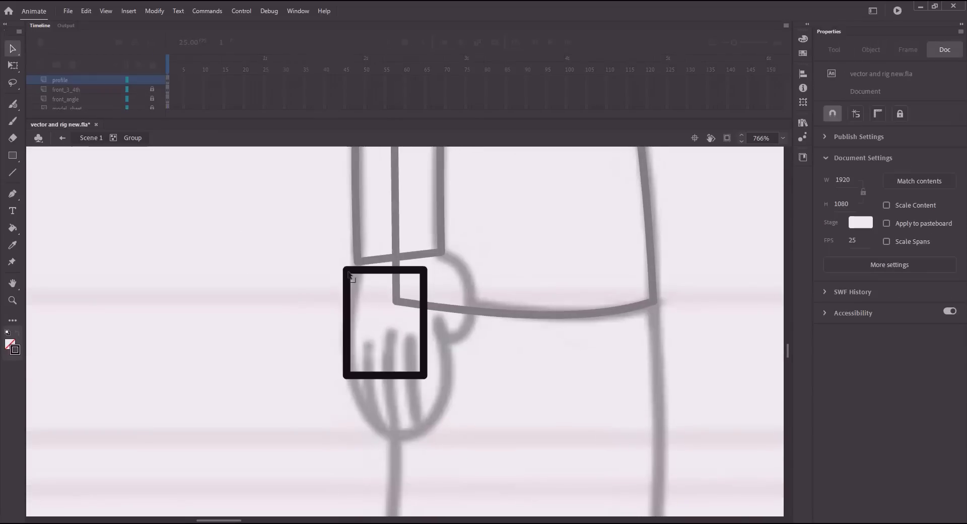
{"action": "left_click_drag", "start_coordinate": [348, 274], "coordinate": [355, 259]}
{"action": "left_click_drag", "start_coordinate": [425, 270], "coordinate": [443, 250]}
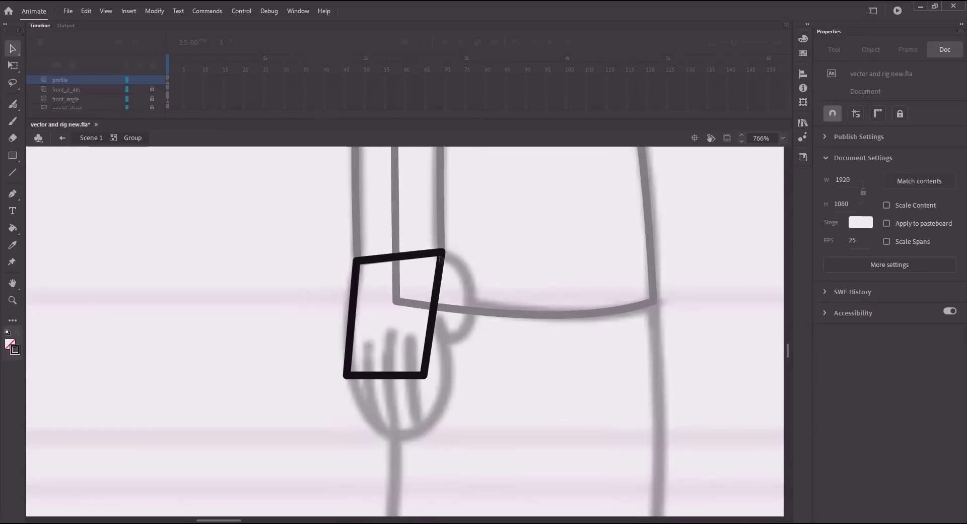
{"action": "left_click_drag", "start_coordinate": [423, 374], "coordinate": [472, 321]}
{"action": "left_click_drag", "start_coordinate": [459, 288], "coordinate": [472, 286]}
{"action": "left_click_drag", "start_coordinate": [448, 331], "coordinate": [437, 323]}
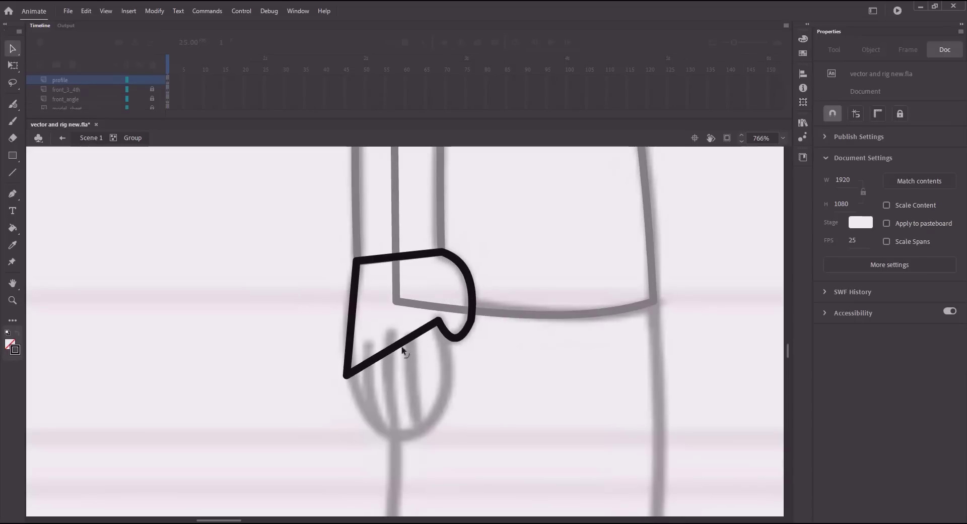
Step: Fit the hand's sides and rounded fingertip edge to the sketch, refine the finger and thumb curves, and save the file
{"action": "left_click_drag", "start_coordinate": [403, 349], "coordinate": [445, 381]}
{"action": "left_click_drag", "start_coordinate": [347, 373], "coordinate": [363, 413]}
{"action": "left_click_drag", "start_coordinate": [359, 372], "coordinate": [345, 384]}
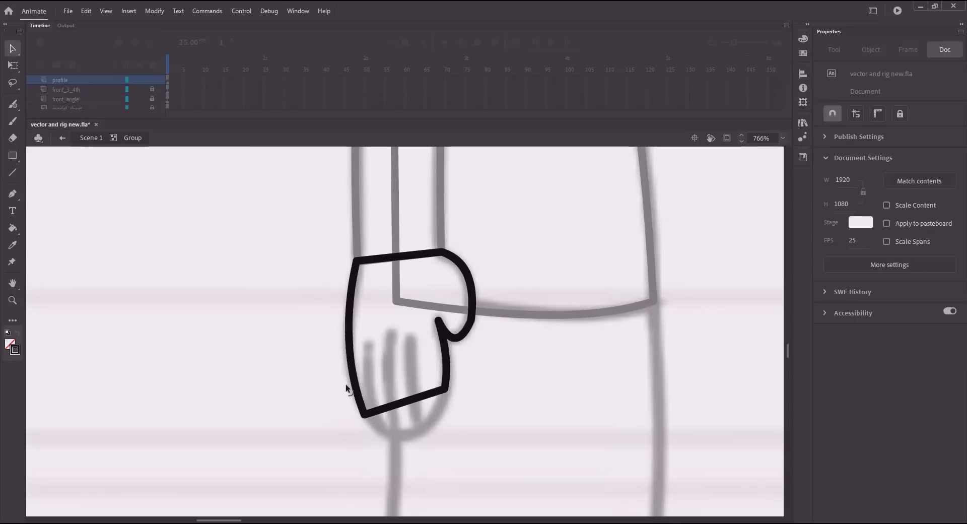
{"action": "left_click", "coordinate": [403, 440]}
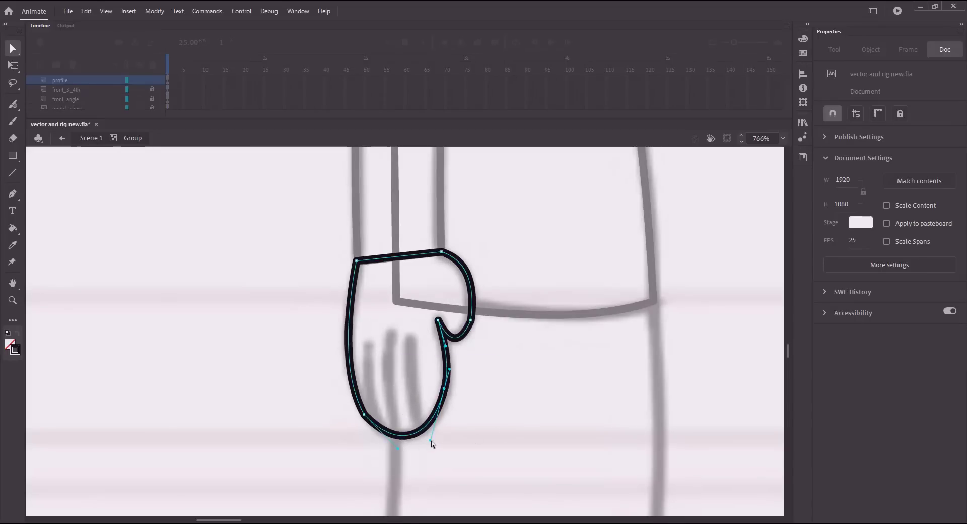
{"action": "left_click_drag", "start_coordinate": [430, 440], "coordinate": [387, 446]}
{"action": "left_click", "coordinate": [391, 365]}
{"action": "left_click_drag", "start_coordinate": [492, 287], "coordinate": [463, 343]}
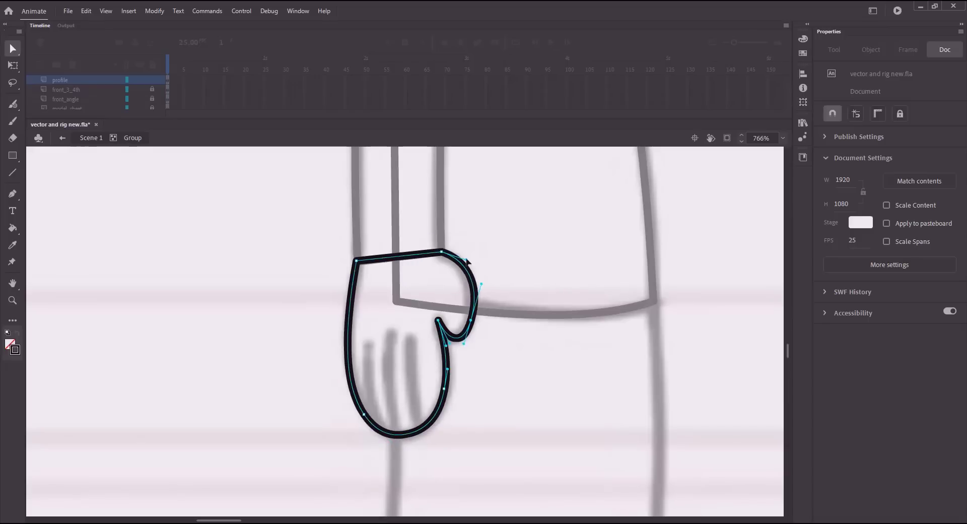
{"action": "left_click_drag", "start_coordinate": [466, 259], "coordinate": [469, 261]}
{"action": "key", "text": "ctrl+s"}
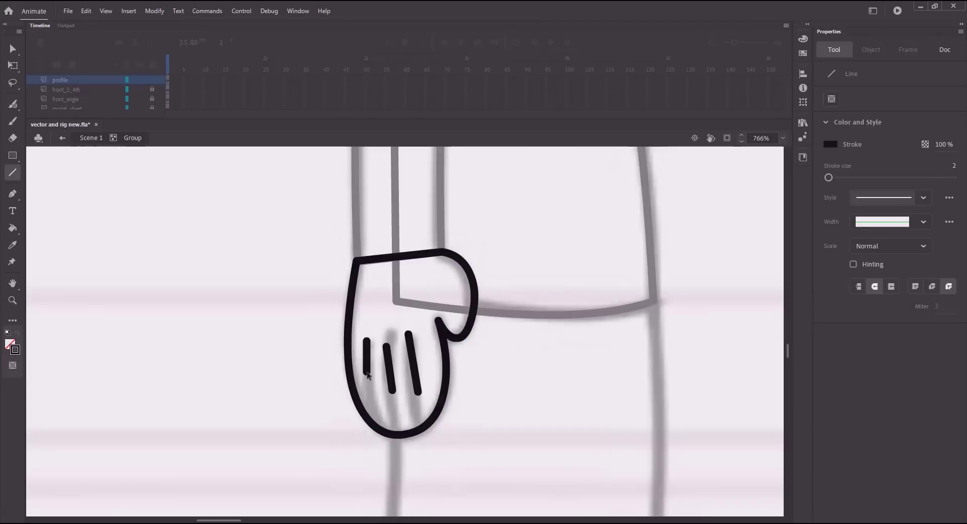
Step: Extend and curve the three finger lines down to the fingertips, and arch the wrist edge slightly upward
{"action": "key", "text": "v"}
{"action": "left_click_drag", "start_coordinate": [367, 374], "coordinate": [398, 431]}
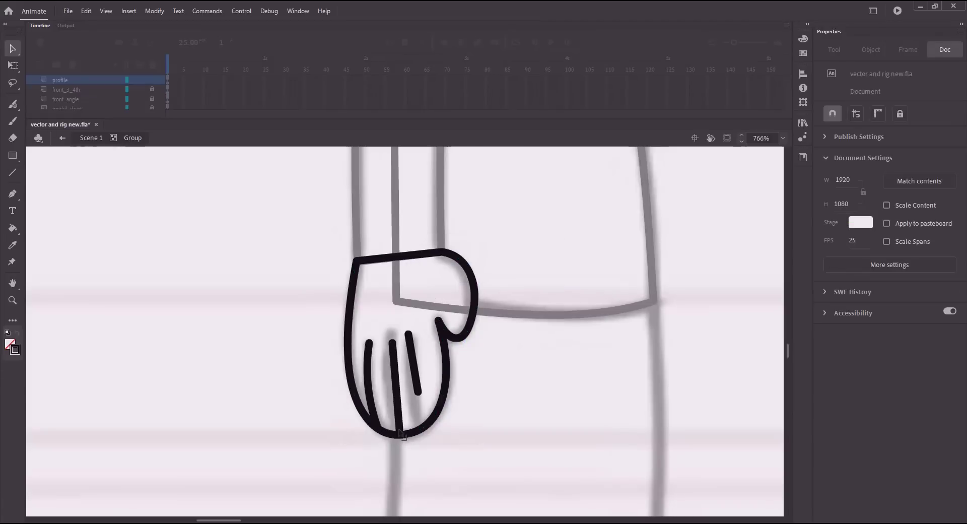
{"action": "left_click_drag", "start_coordinate": [418, 393], "coordinate": [420, 423]}
{"action": "left_click_drag", "start_coordinate": [413, 345], "coordinate": [413, 344]}
{"action": "left_click_drag", "start_coordinate": [417, 384], "coordinate": [410, 381]}
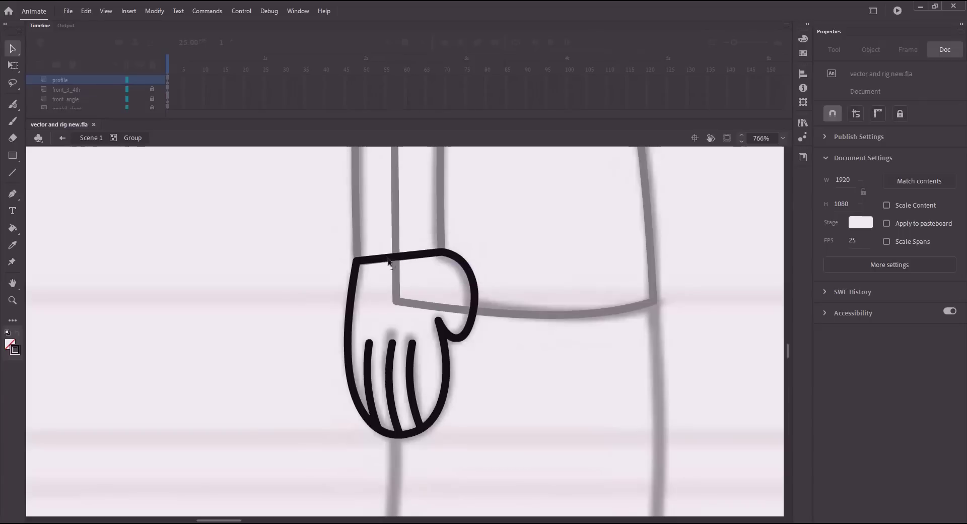
{"action": "left_click_drag", "start_coordinate": [401, 257], "coordinate": [401, 252]}
Step: In a new group, draw a circle about 22 px across over the elbow joint and nudge it into place
{"action": "left_click", "coordinate": [91, 137]}
{"action": "left_click_drag", "start_coordinate": [270, 287], "coordinate": [274, 371]}
{"action": "left_click_drag", "start_coordinate": [290, 176], "coordinate": [287, 337]}
{"action": "key", "text": "ctrl+g"}
{"action": "key", "text": "o"}
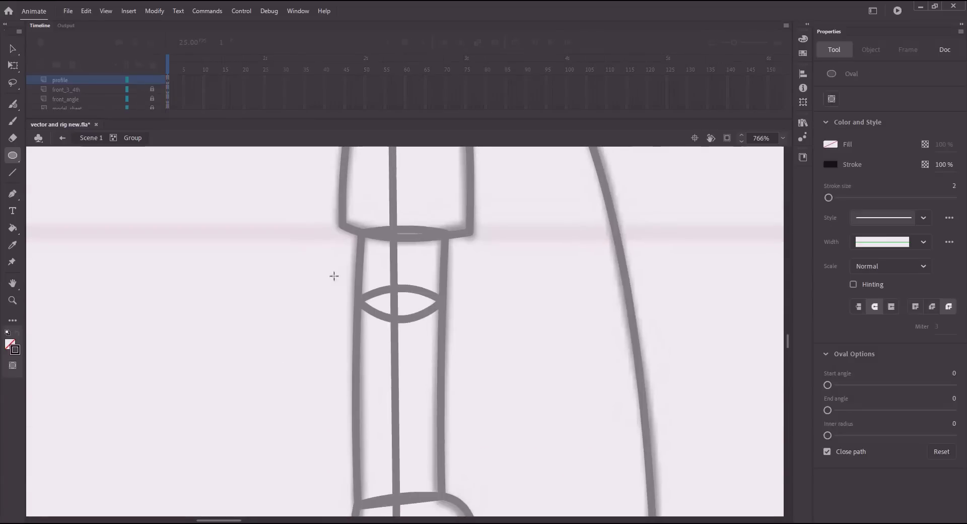
{"action": "left_click_drag", "start_coordinate": [360, 276], "coordinate": [434, 361]}
{"action": "key", "text": "v"}
{"action": "left_click", "coordinate": [422, 355]}
{"action": "key", "text": "Left"}
{"action": "key", "text": "Left"}
{"action": "key", "text": "Right"}
{"action": "key", "text": "Right"}
{"action": "key", "text": "Left"}
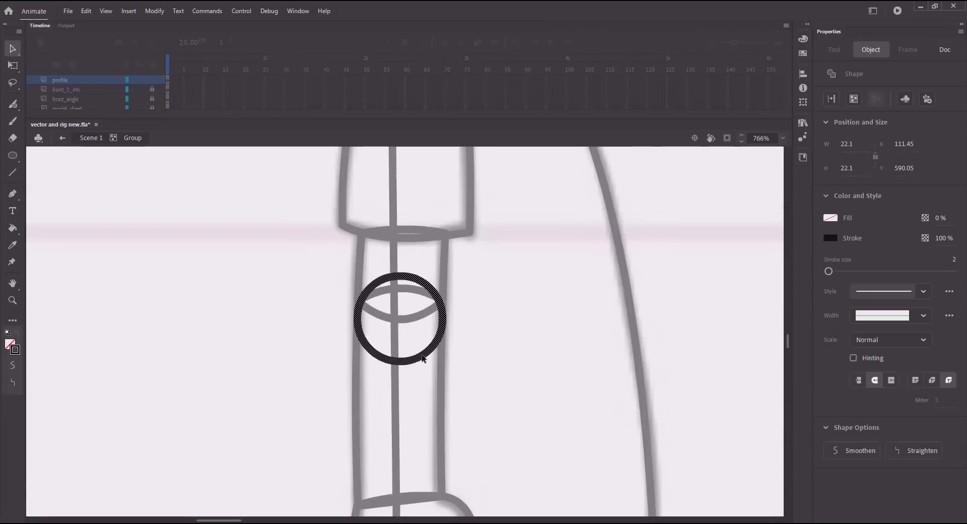
{"action": "key", "text": "Up"}
{"action": "key", "text": "Up"}
{"action": "key", "text": "Up"}
{"action": "key", "text": "Up"}
{"action": "key", "text": "Up"}
{"action": "left_click", "coordinate": [91, 137]}
{"action": "left_click", "coordinate": [164, 234]}
Step: Create a new group, draw a rectangle over the shorts, and fit its upper and lower back corners to the sketch
{"action": "scroll", "coordinate": [270, 318], "scroll_direction": "down", "scroll_amount": 10}
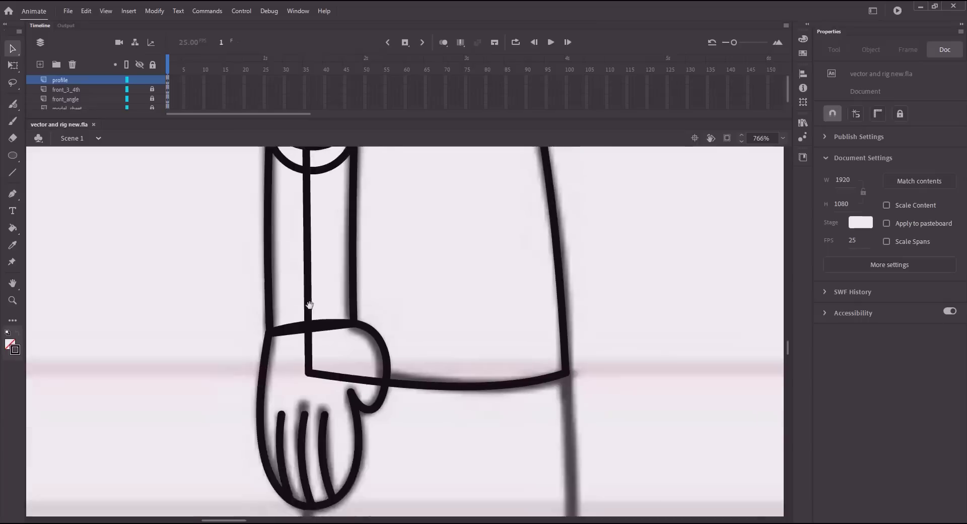
{"action": "key", "text": "ctrl+g"}
{"action": "key", "text": "r"}
{"action": "left_click_drag", "start_coordinate": [325, 219], "coordinate": [579, 430]}
{"action": "key", "text": "v"}
{"action": "left_click_drag", "start_coordinate": [580, 220], "coordinate": [585, 214]}
{"action": "left_click_drag", "start_coordinate": [327, 222], "coordinate": [329, 216]}
{"action": "left_click_drag", "start_coordinate": [324, 430], "coordinate": [339, 365]}
{"action": "mouse_move", "coordinate": [339, 365]}
{"action": "left_mouse_down"}
{"action": "mouse_move", "coordinate": [283, 354]}
{"action": "mouse_move", "coordinate": [276, 364]}
{"action": "left_mouse_up"}
{"action": "left_click_drag", "start_coordinate": [282, 352], "coordinate": [289, 432]}
{"action": "left_click_drag", "start_coordinate": [353, 330], "coordinate": [372, 229]}
{"action": "left_click_drag", "start_coordinate": [302, 344], "coordinate": [358, 370]}
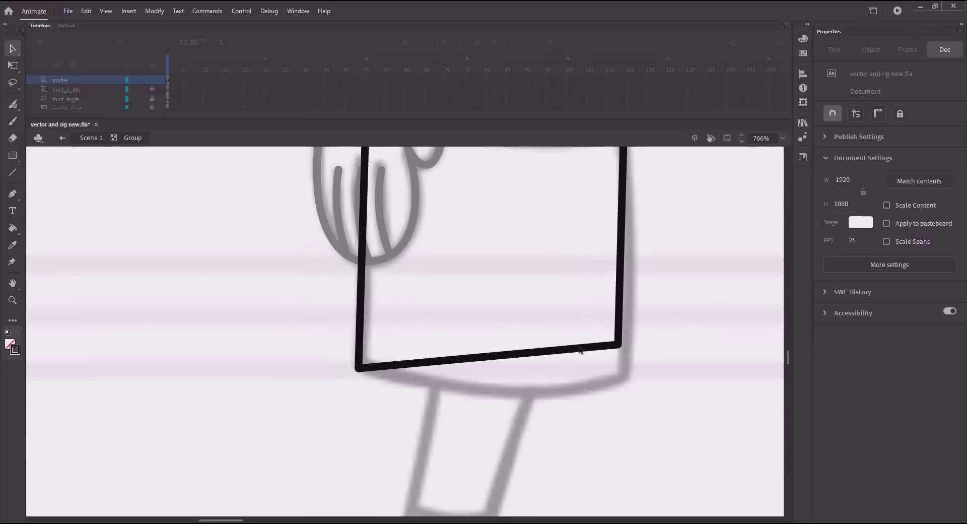
Step: Move the lower corners of the shorts onto the sketch, bend the sides and hem to match, and leave the group
{"action": "left_click_drag", "start_coordinate": [620, 346], "coordinate": [626, 370]}
{"action": "left_click_drag", "start_coordinate": [625, 267], "coordinate": [630, 268]}
{"action": "left_click_drag", "start_coordinate": [549, 370], "coordinate": [549, 389]}
{"action": "left_click_drag", "start_coordinate": [624, 371], "coordinate": [625, 376]}
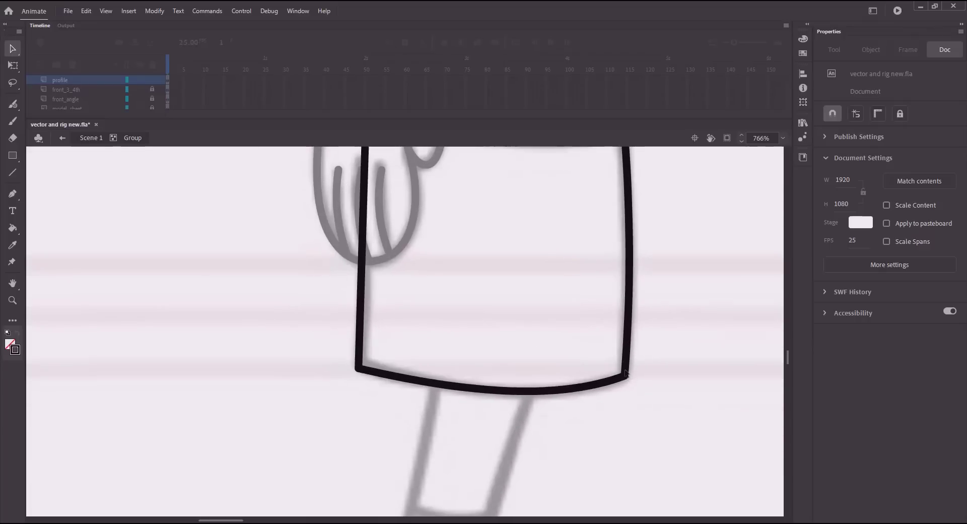
{"action": "left_click_drag", "start_coordinate": [361, 297], "coordinate": [355, 296]}
{"action": "left_click_drag", "start_coordinate": [359, 369], "coordinate": [360, 365]}
{"action": "left_click_drag", "start_coordinate": [358, 323], "coordinate": [366, 323]}
{"action": "key", "text": "a"}
{"action": "left_click_drag", "start_coordinate": [331, 340], "coordinate": [428, 399]}
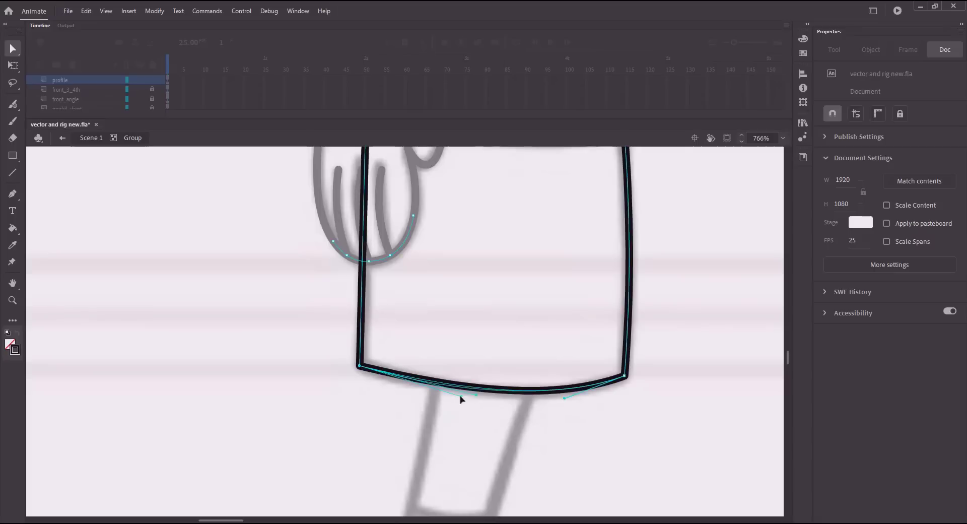
{"action": "scroll", "coordinate": [504, 377], "scroll_direction": "up", "scroll_amount": 3}
{"action": "key", "text": "ctrl+minus"}
{"action": "left_click_drag", "start_coordinate": [445, 360], "coordinate": [472, 263]}
{"action": "left_click", "coordinate": [91, 137]}
Step: Create a new group, draw a rectangle over the leg, fit its corners to the sketch, and curve the ankle edge downward
{"action": "left_click_drag", "start_coordinate": [378, 348], "coordinate": [381, 310]}
{"action": "key", "text": "ctrl+g"}
{"action": "key", "text": "r"}
{"action": "left_click_drag", "start_coordinate": [446, 323], "coordinate": [490, 384]}
{"action": "key", "text": "v"}
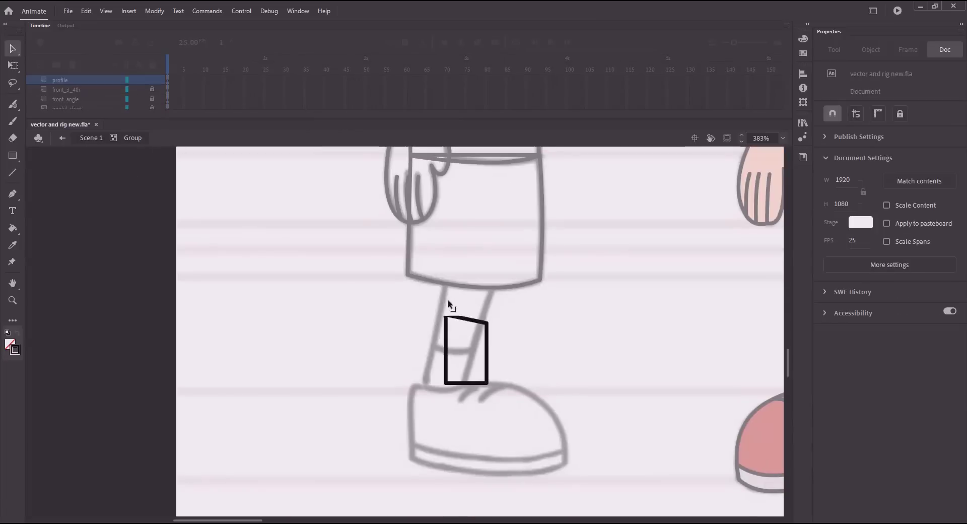
{"action": "left_click_drag", "start_coordinate": [489, 323], "coordinate": [494, 283]}
{"action": "left_click_drag", "start_coordinate": [446, 384], "coordinate": [424, 384]}
{"action": "left_click_drag", "start_coordinate": [488, 383], "coordinate": [445, 396]}
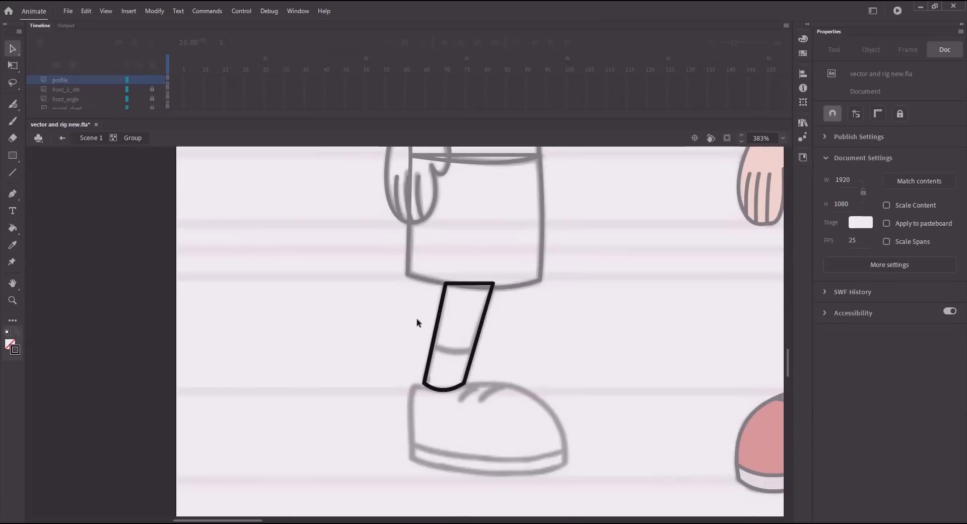
Step: Draw a downward-curved sock line and an upward-curved dividing line across the leg, and arch the leg's top edge
{"action": "key", "text": "n"}
{"action": "key", "text": "v"}
{"action": "left_click_drag", "start_coordinate": [434, 344], "coordinate": [462, 353]}
{"action": "key", "text": "n"}
{"action": "mouse_move", "coordinate": [453, 303]}
{"action": "left_mouse_down"}
{"action": "mouse_move", "coordinate": [473, 304]}
{"action": "mouse_move", "coordinate": [445, 302]}
{"action": "left_mouse_up"}
{"action": "key", "text": "v"}
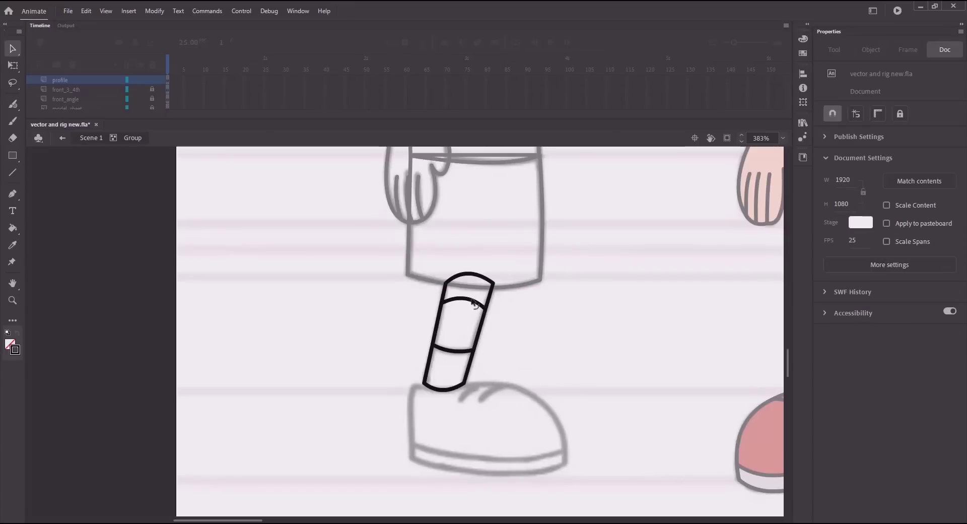
Step: Cut out the lower leg outline with its dividing curve, and close the upper leg's open end with a downward-curved line
{"action": "left_click", "coordinate": [473, 301]}
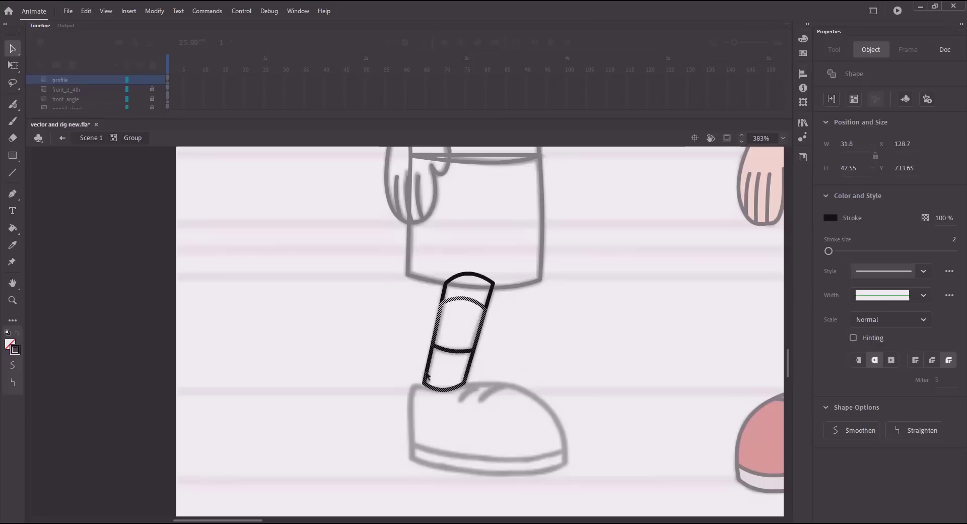
{"action": "key", "text": "Delete"}
{"action": "key", "text": "n"}
{"action": "left_click_drag", "start_coordinate": [445, 309], "coordinate": [460, 309]}
{"action": "key", "text": "v"}
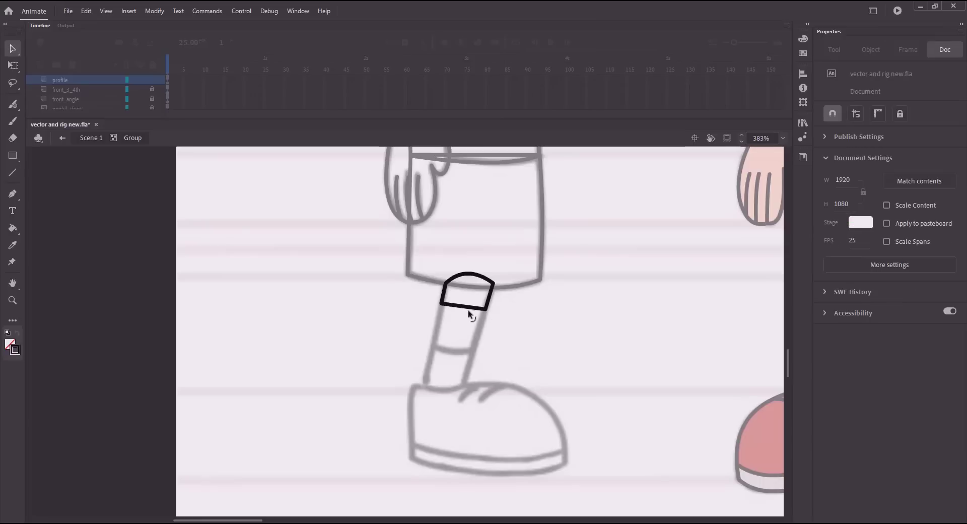
Step: Paste the cut lower leg outline in place inside a new group of its own
{"action": "left_click", "coordinate": [91, 138]}
{"action": "key", "text": "ctrl+g"}
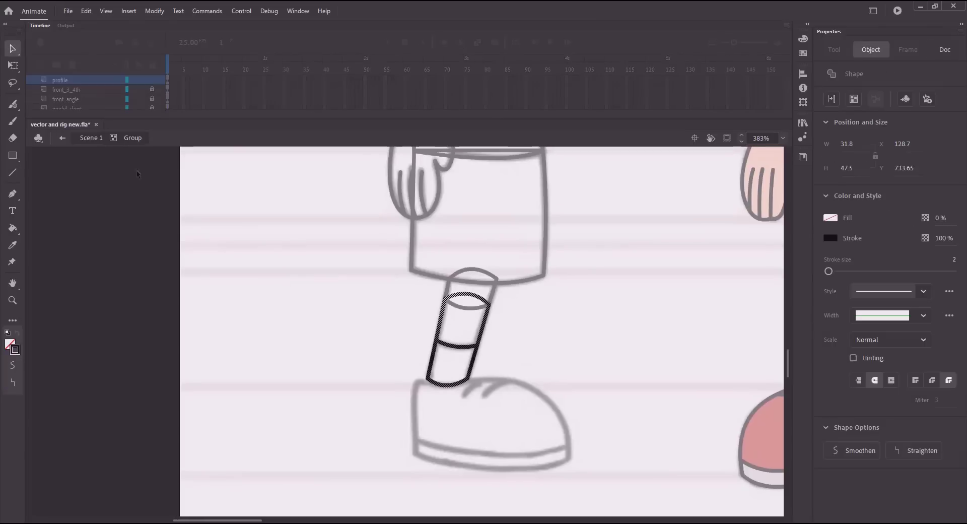
{"action": "left_click", "coordinate": [92, 139]}
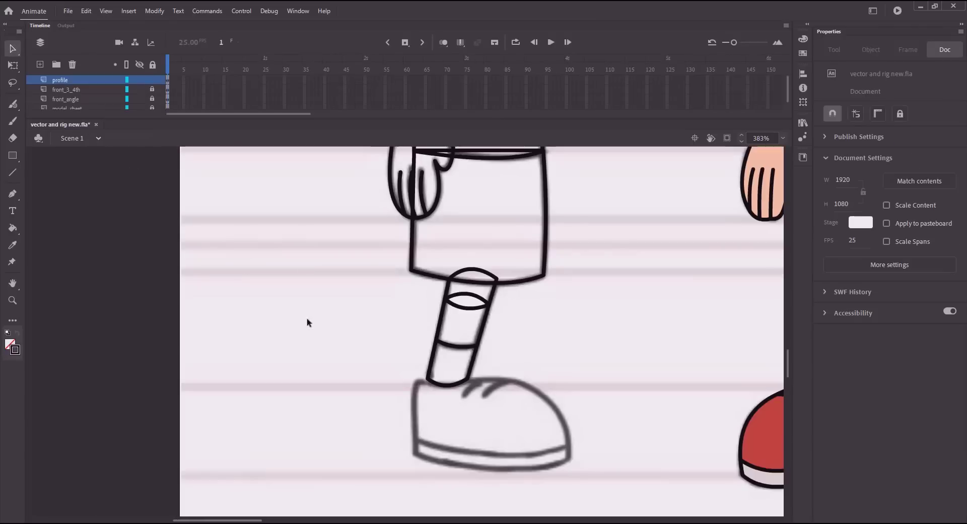
Step: Create a new group, draw a rectangle over the shoe, fit its corners to the sketch, and bend the front edge around the toe
{"action": "left_click_drag", "start_coordinate": [416, 352], "coordinate": [413, 323]}
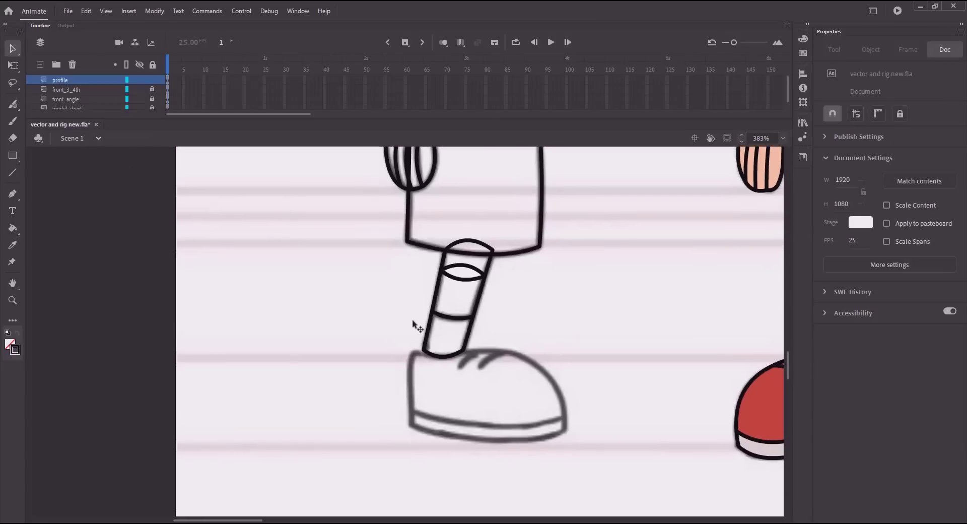
{"action": "double_click", "coordinate": [413, 349]}
{"action": "left_click", "coordinate": [413, 346]}
{"action": "left_click", "coordinate": [92, 138]}
{"action": "key", "text": "ctrl+g"}
{"action": "key", "text": "r"}
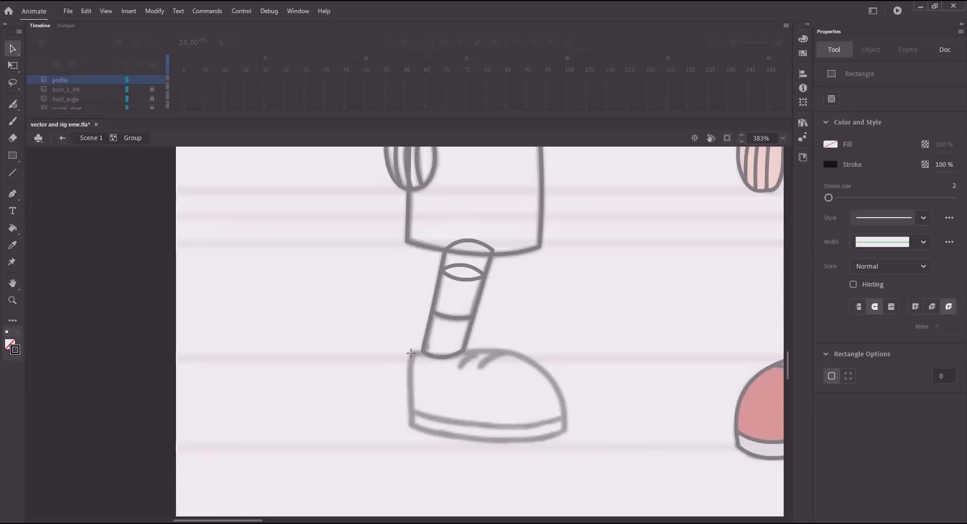
{"action": "mouse_move", "coordinate": [413, 354]}
{"action": "left_mouse_down"}
{"action": "mouse_move", "coordinate": [532, 424]}
{"action": "mouse_move", "coordinate": [421, 354]}
{"action": "left_mouse_up"}
{"action": "key", "text": "v"}
{"action": "left_click_drag", "start_coordinate": [533, 353], "coordinate": [464, 348]}
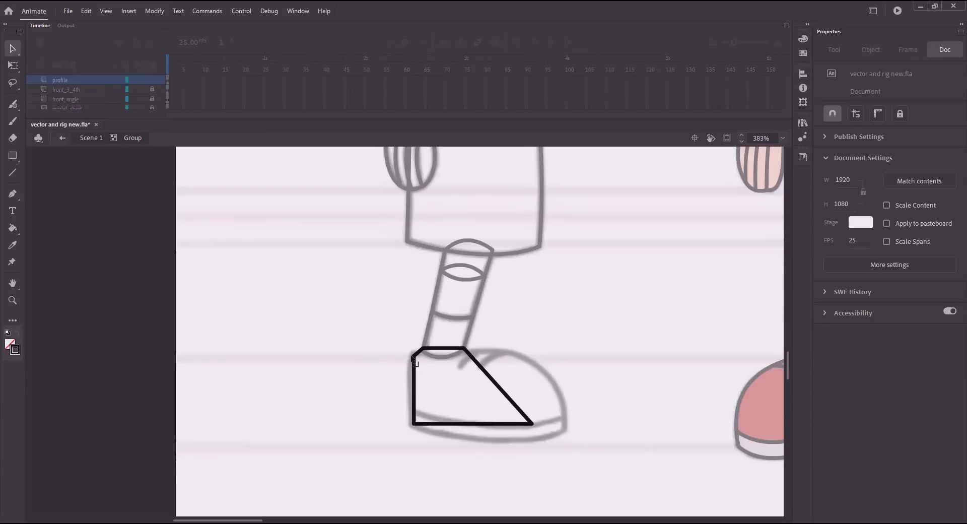
{"action": "left_click_drag", "start_coordinate": [532, 424], "coordinate": [564, 432]}
{"action": "left_click_drag", "start_coordinate": [549, 416], "coordinate": [553, 382]}
Step: Delete the shoe's curved heel edge and rebuild it as a straight back line with a rounded upper corner
{"action": "left_click", "coordinate": [409, 380]}
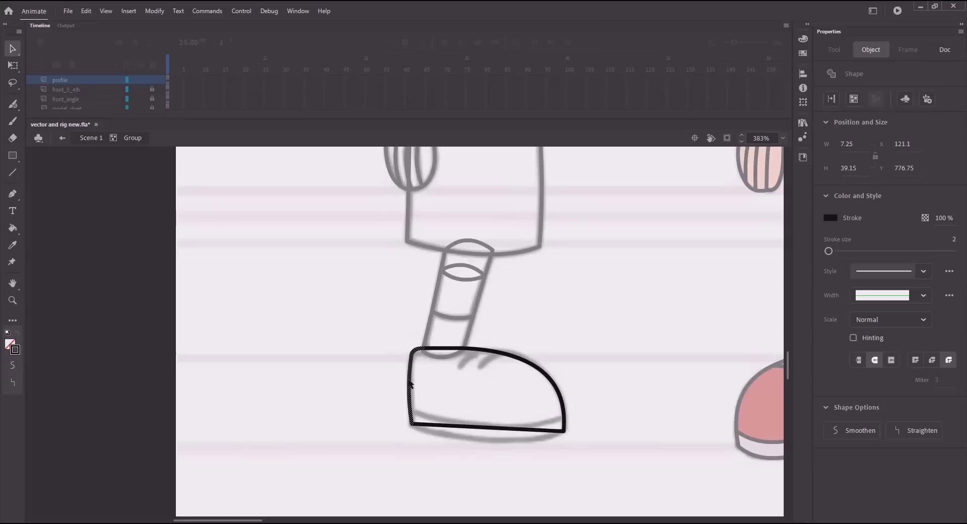
{"action": "left_click", "coordinate": [394, 370]}
{"action": "left_click", "coordinate": [409, 373]}
{"action": "key", "text": "Delete"}
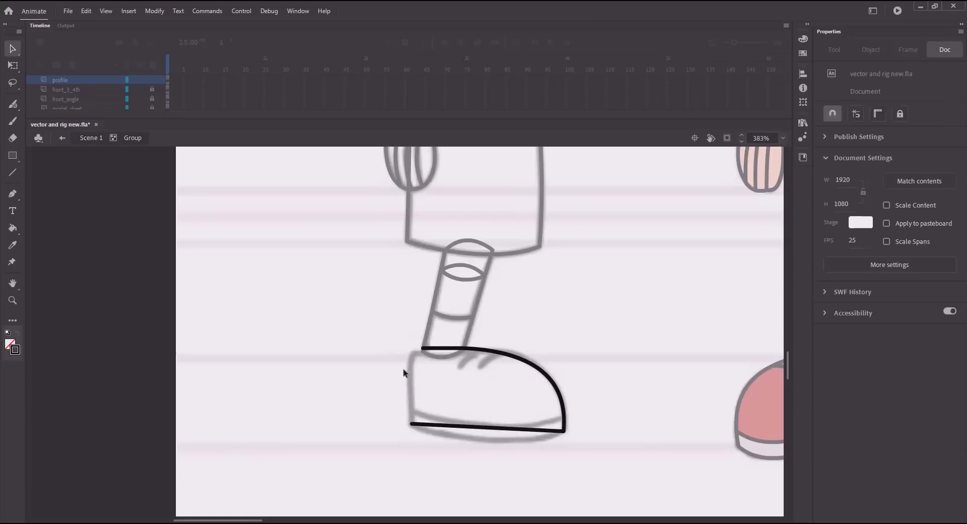
{"action": "key", "text": "n"}
{"action": "mouse_move", "coordinate": [390, 355]}
{"action": "left_mouse_down"}
{"action": "mouse_move", "coordinate": [379, 386]}
{"action": "mouse_move", "coordinate": [421, 349]}
{"action": "left_mouse_up"}
{"action": "key", "text": "v"}
{"action": "left_click", "coordinate": [395, 387]}
{"action": "key", "text": "ctrl+z"}
{"action": "left_click", "coordinate": [385, 377]}
{"action": "key", "text": "ctrl+z"}
{"action": "key", "text": "ctrl+z"}
{"action": "left_click", "coordinate": [387, 373]}
{"action": "left_click", "coordinate": [913, 435]}
{"action": "left_click", "coordinate": [370, 394]}
{"action": "left_click_drag", "start_coordinate": [413, 384], "coordinate": [415, 353]}
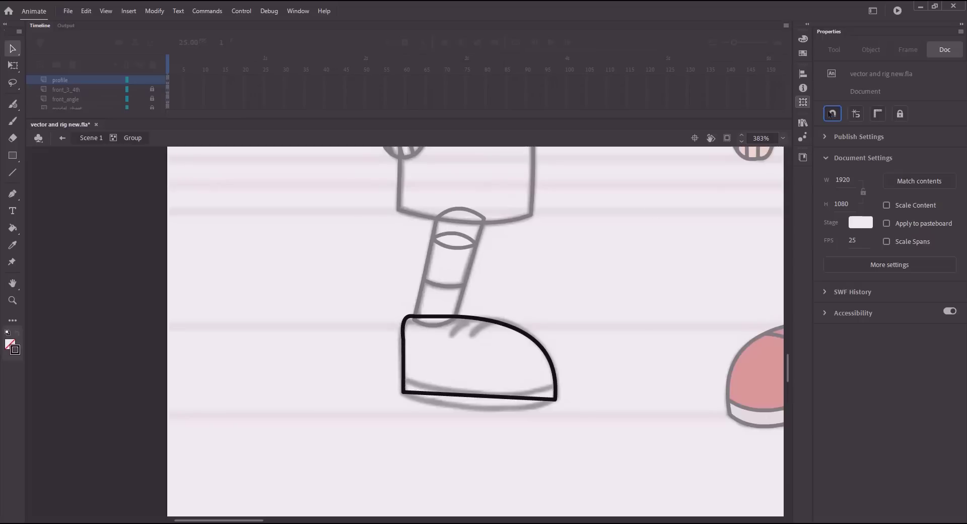
Step: Bend the shoe's bottom edge downward to the sketch and refine its curve with the Subselection tool
{"action": "left_click_drag", "start_coordinate": [478, 395], "coordinate": [479, 412]}
{"action": "key", "text": "s"}
{"action": "key", "text": "a"}
{"action": "left_click_drag", "start_coordinate": [502, 368], "coordinate": [611, 433]}
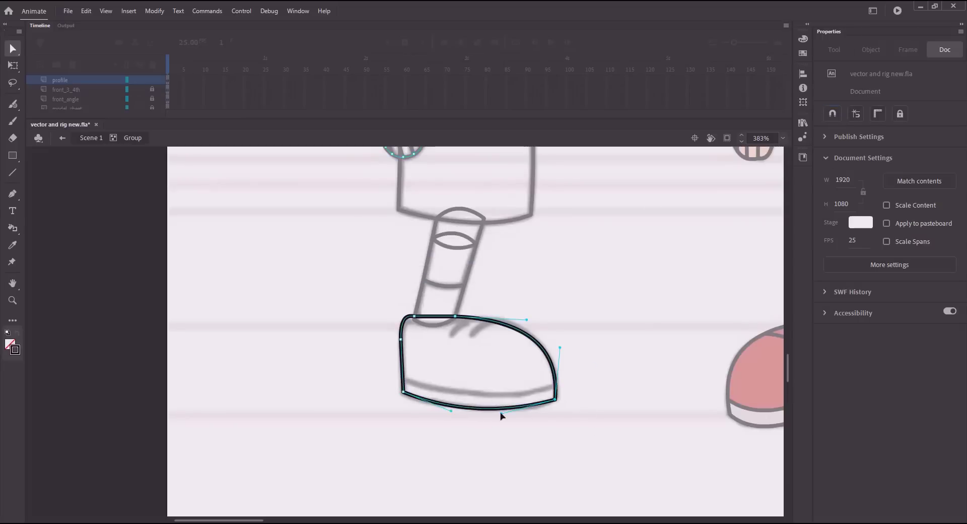
Step: Draw the sole line across the shoe from heel to toe, curve it to the sketch, and save the file
{"action": "key", "text": "n"}
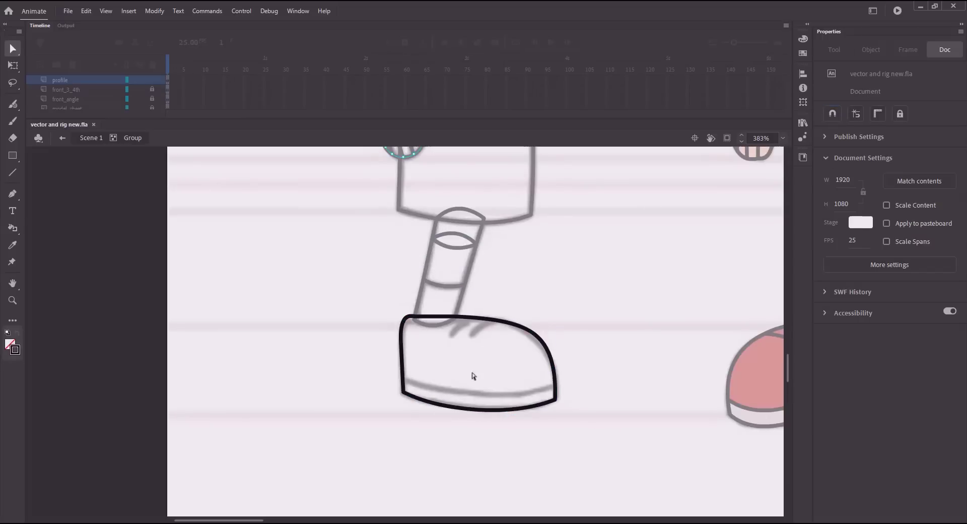
{"action": "left_click_drag", "start_coordinate": [478, 389], "coordinate": [405, 383]}
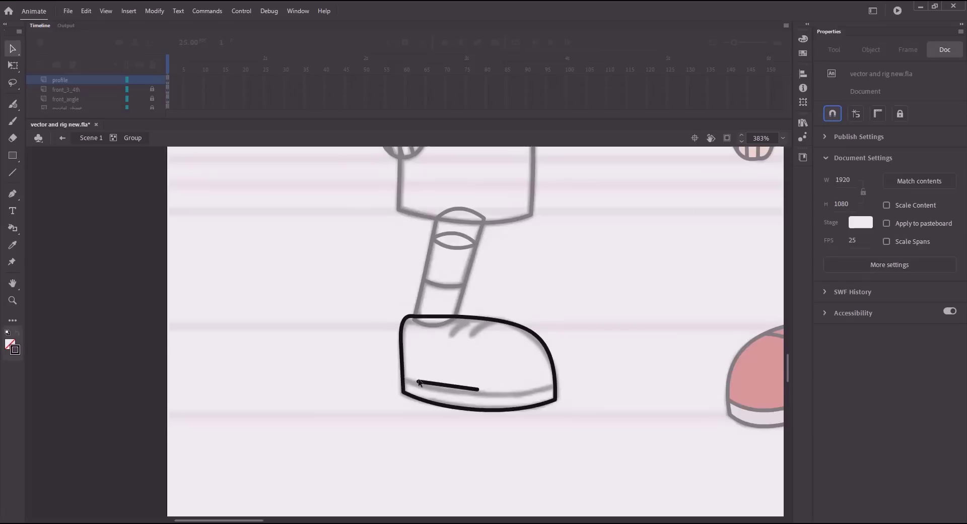
{"action": "left_click_drag", "start_coordinate": [478, 389], "coordinate": [555, 385]}
{"action": "left_click_drag", "start_coordinate": [510, 383], "coordinate": [518, 397]}
{"action": "key", "text": "ctrl+s"}
Step: Draw two short curved crease lines at the top of the shoe, save the file, and leave the group
{"action": "key", "text": "n"}
{"action": "left_click_drag", "start_coordinate": [486, 340], "coordinate": [479, 349]}
{"action": "mouse_move", "coordinate": [466, 333]}
{"action": "left_mouse_down"}
{"action": "mouse_move", "coordinate": [456, 343]}
{"action": "mouse_move", "coordinate": [468, 321]}
{"action": "left_mouse_up"}
{"action": "key", "text": "v"}
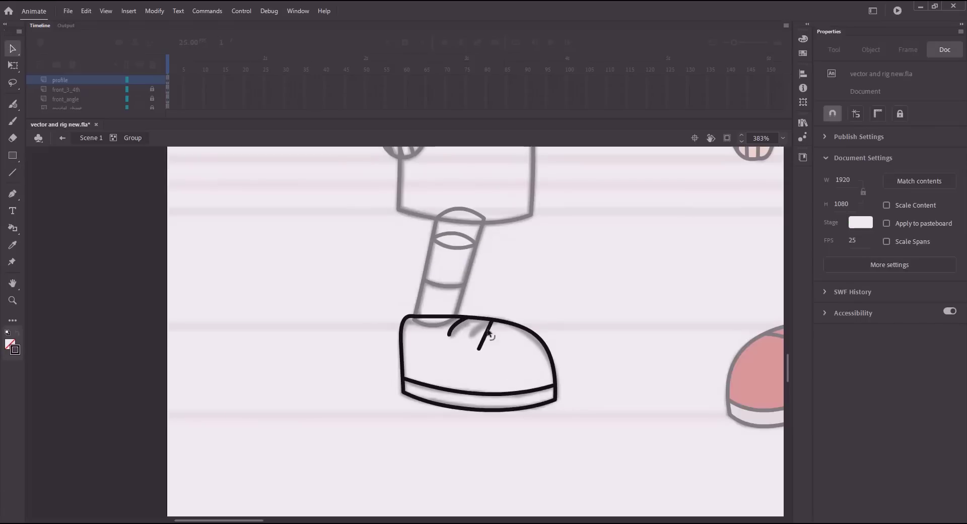
{"action": "key", "text": "ctrl+s"}
{"action": "double_click", "coordinate": [212, 236]}
Step: Leave the lower leg group and hide the model_sheet layer to check the traced profile without the sketch
{"action": "double_click", "coordinate": [422, 325]}
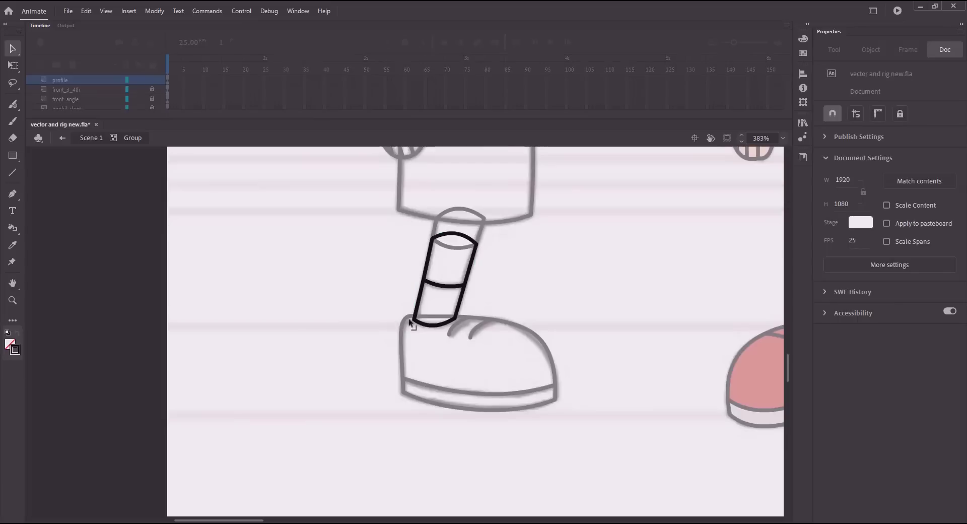
{"action": "double_click", "coordinate": [123, 195]}
{"action": "left_click", "coordinate": [122, 194]}
{"action": "key", "text": "ctrl+2"}
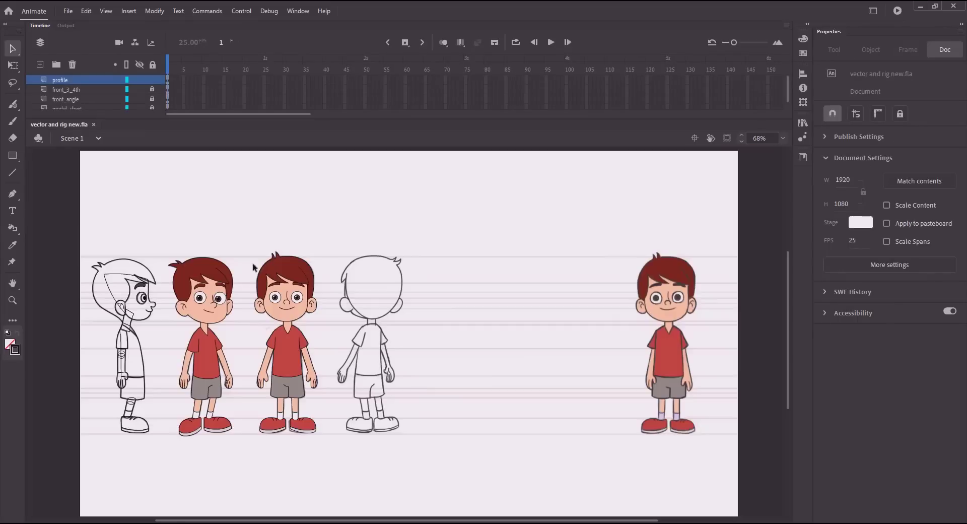
{"action": "left_click", "coordinate": [140, 108]}
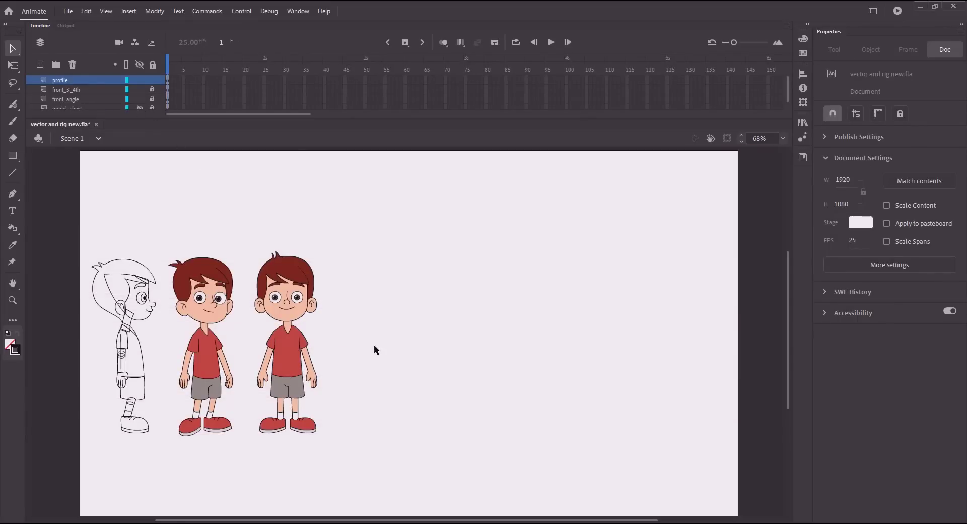
Step: Set the Paint Bucket fill to the peach skin tone sampled from the neighbouring three-quarter view's face
{"action": "left_click", "coordinate": [139, 107]}
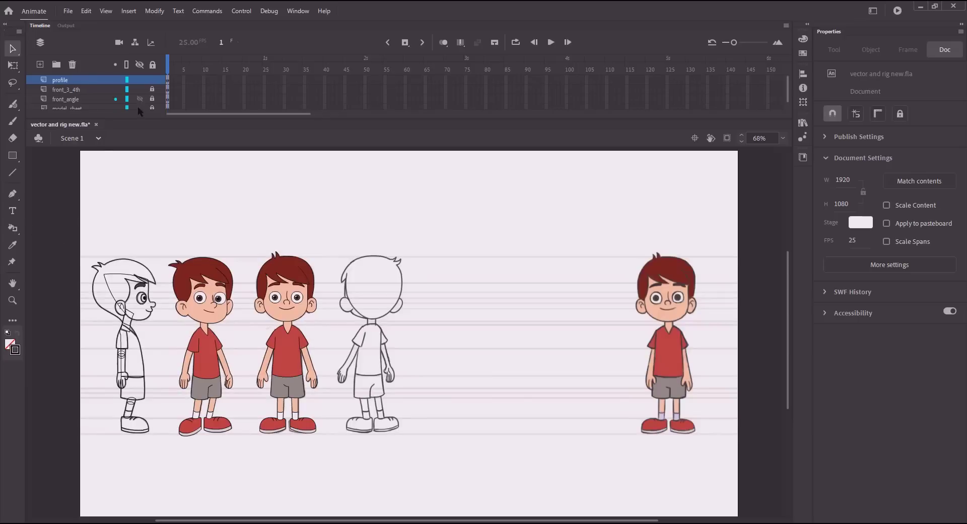
{"action": "left_click", "coordinate": [139, 107]}
{"action": "key", "text": "z"}
{"action": "left_click_drag", "start_coordinate": [78, 237], "coordinate": [216, 341]}
{"action": "key", "text": "v"}
{"action": "key", "text": "k"}
{"action": "left_click", "coordinate": [831, 145]}
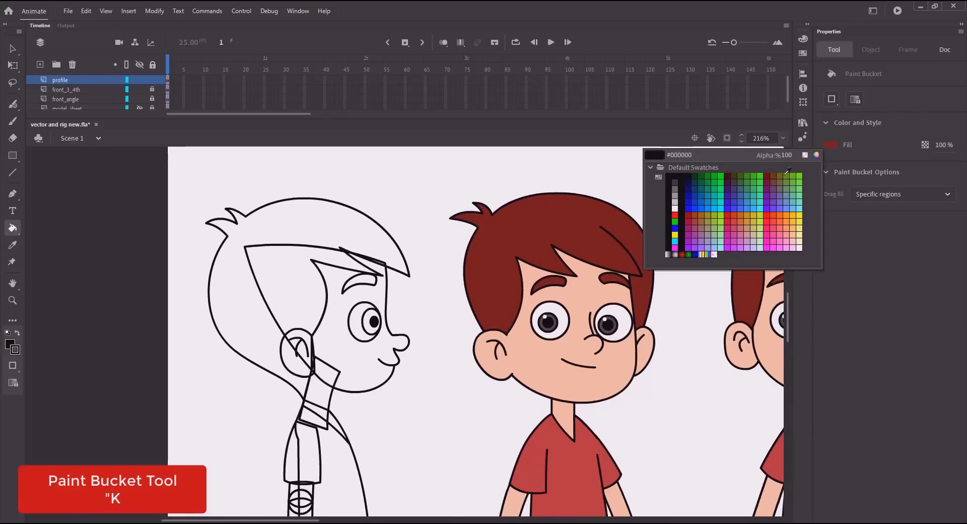
{"action": "left_click", "coordinate": [575, 295]}
Step: Fill the profile's face group with the sampled skin tone and return to the scene
{"action": "key", "text": "v"}
{"action": "double_click", "coordinate": [387, 298]}
{"action": "key", "text": "k"}
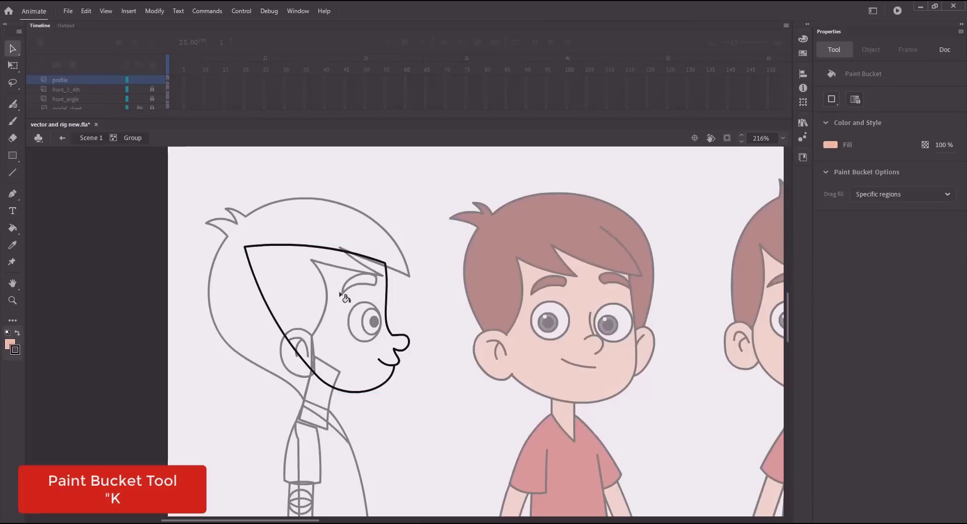
{"action": "left_click", "coordinate": [344, 297]}
{"action": "key", "text": "v"}
{"action": "left_click", "coordinate": [95, 139]}
Step: Fill the profile's ear group with the skin tone and return to the scene
{"action": "double_click", "coordinate": [286, 361]}
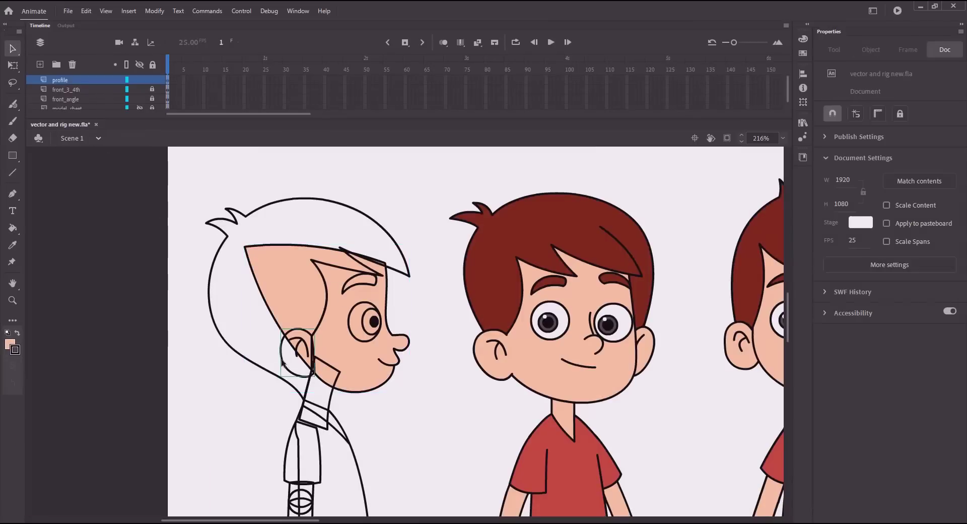
{"action": "key", "text": "k"}
{"action": "left_click", "coordinate": [300, 364]}
{"action": "key", "text": "v"}
{"action": "left_click", "coordinate": [314, 361]}
{"action": "double_click", "coordinate": [127, 286]}
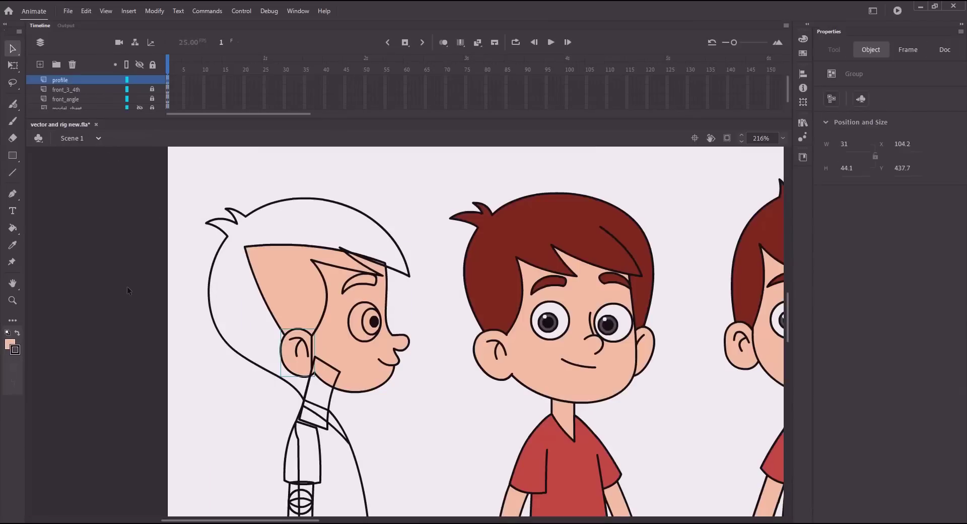
{"action": "left_click", "coordinate": [128, 285]}
Step: Bend the top edge of the profile's face shape slightly upward beneath the hair outline
{"action": "double_click", "coordinate": [334, 309]}
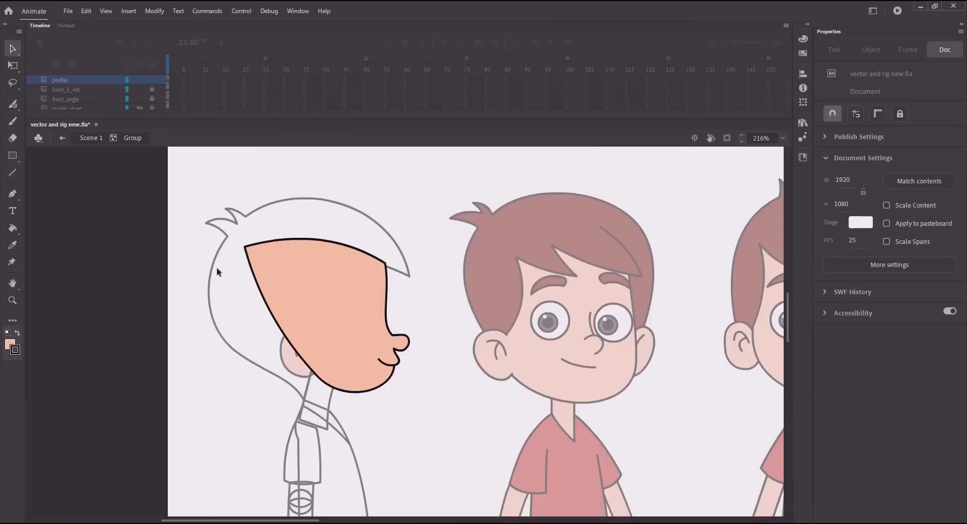
{"action": "left_click", "coordinate": [91, 138]}
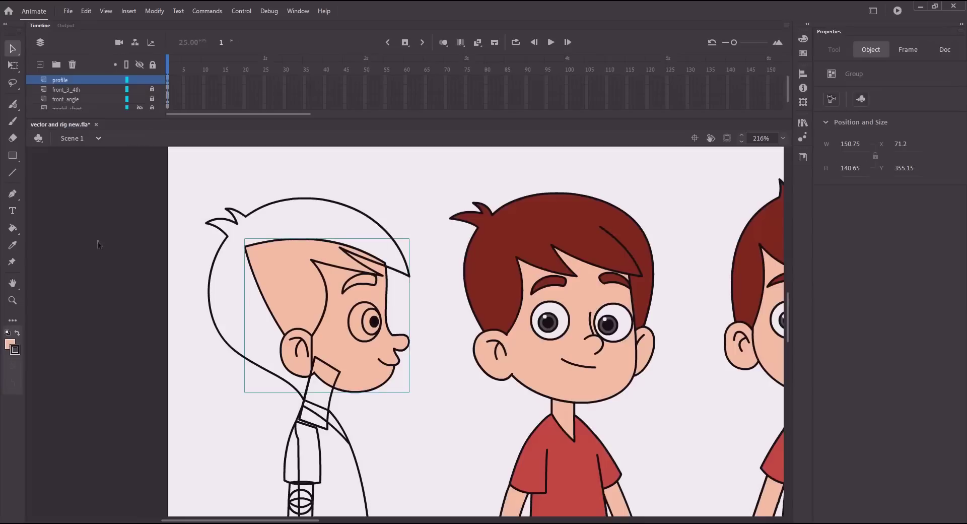
{"action": "double_click", "coordinate": [292, 362]}
{"action": "left_click", "coordinate": [98, 135]}
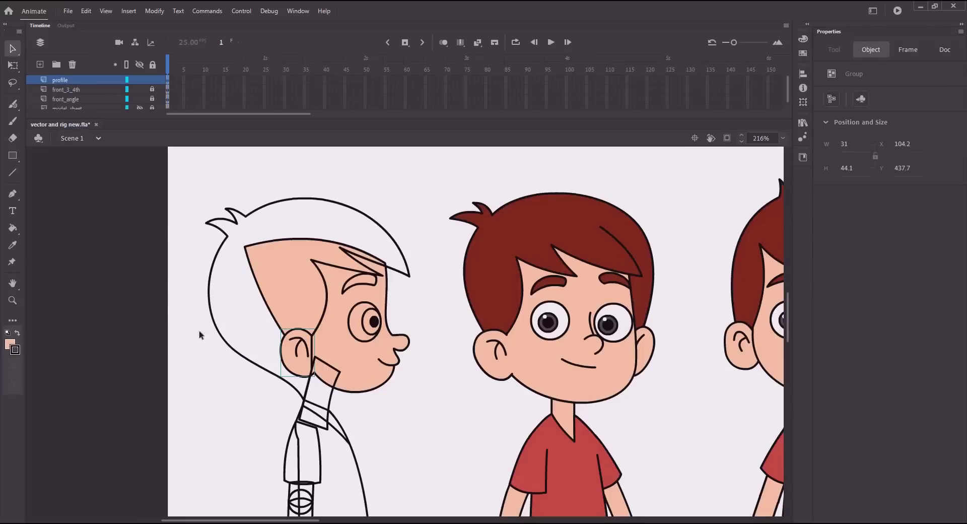
{"action": "left_click", "coordinate": [202, 335]}
{"action": "left_click_drag", "start_coordinate": [314, 377], "coordinate": [254, 344]}
{"action": "left_click", "coordinate": [232, 281]}
Step: Fill the profile's neck group with the skin tone and return to the scene
{"action": "double_click", "coordinate": [330, 405]}
{"action": "key", "text": "k"}
{"action": "left_click", "coordinate": [324, 393]}
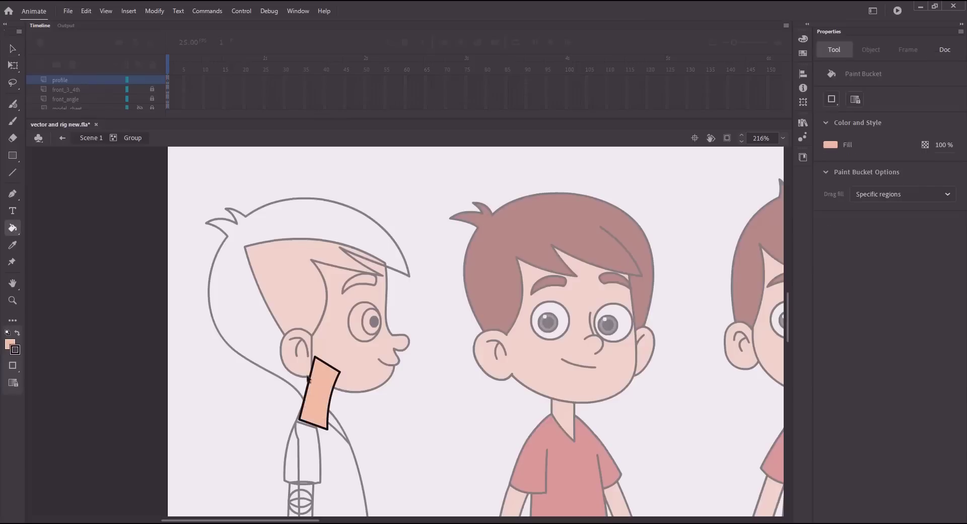
{"action": "key", "text": "v"}
{"action": "left_click", "coordinate": [73, 139]}
{"action": "left_click", "coordinate": [218, 346]}
Step: Fill the shirt's neck opening with the skin tone, remove its upper stroke, and save the file
{"action": "left_click_drag", "start_coordinate": [218, 345], "coordinate": [240, 220]}
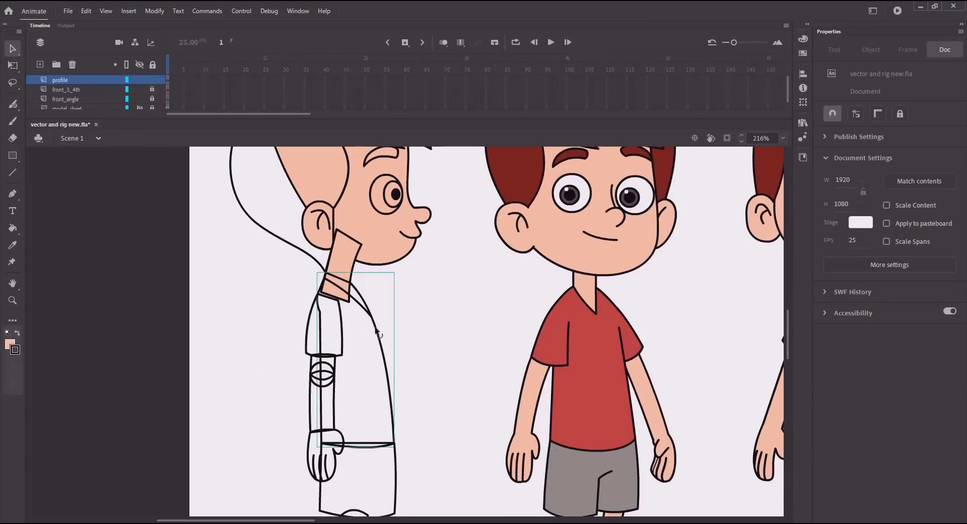
{"action": "double_click", "coordinate": [353, 299]}
{"action": "key", "text": "k"}
{"action": "left_click", "coordinate": [348, 289]}
{"action": "key", "text": "v"}
{"action": "left_click", "coordinate": [345, 287]}
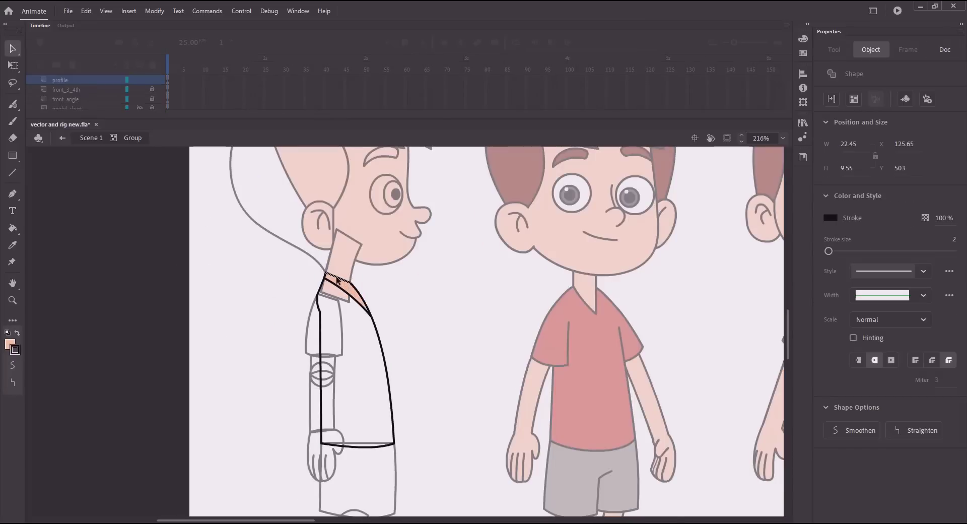
{"action": "left_click", "coordinate": [311, 277]}
{"action": "left_click", "coordinate": [91, 138]}
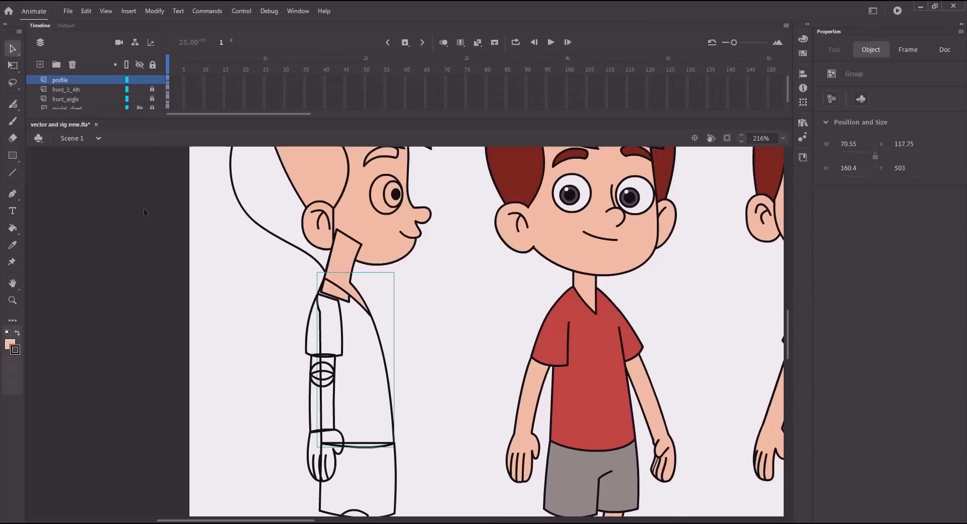
{"action": "key", "text": "ctrl+s"}
Step: Fill the profile's upper arm below the sleeve with the skin tone
{"action": "mouse_move", "coordinate": [319, 367]}
{"action": "left_mouse_down"}
{"action": "mouse_move", "coordinate": [331, 338]}
{"action": "mouse_move", "coordinate": [325, 308]}
{"action": "left_mouse_up"}
{"action": "left_click", "coordinate": [331, 339]}
{"action": "double_click", "coordinate": [324, 332]}
{"action": "key", "text": "k"}
{"action": "left_click", "coordinate": [331, 339]}
{"action": "key", "text": "v"}
{"action": "double_click", "coordinate": [314, 348]}
Step: Fill the elbow joint circle with the skin tone and return to the scene
{"action": "double_click", "coordinate": [345, 314]}
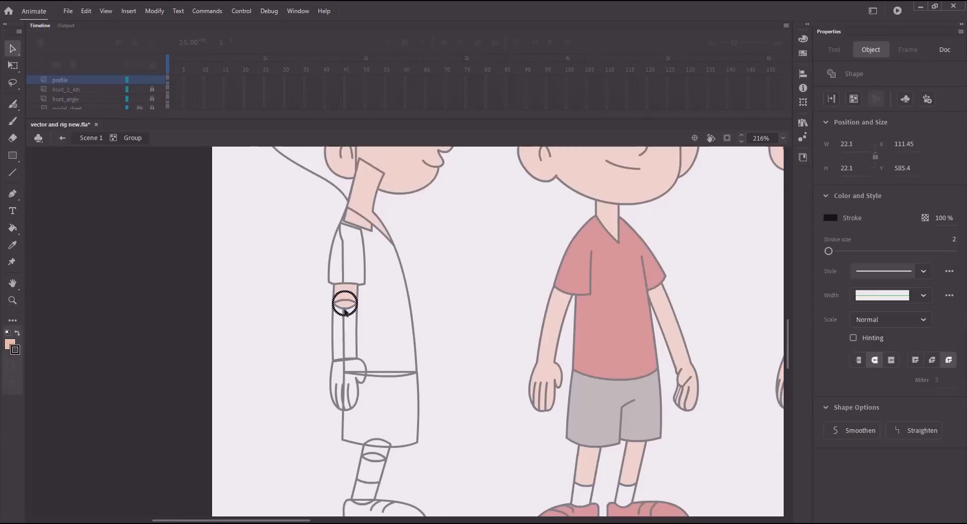
{"action": "key", "text": "k"}
{"action": "left_click", "coordinate": [339, 305]}
{"action": "key", "text": "v"}
{"action": "left_click", "coordinate": [90, 138]}
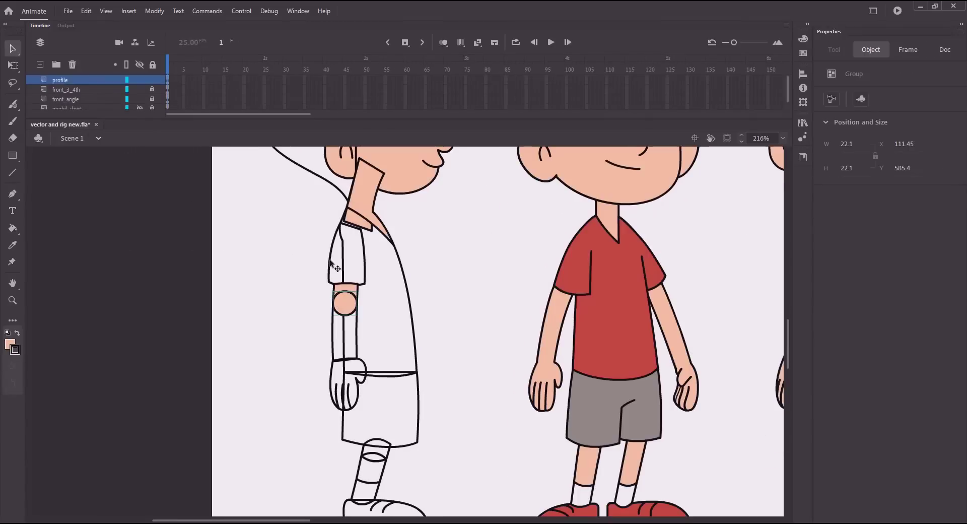
Step: Delete the curved lower stroke of the upper arm at the elbow
{"action": "double_click", "coordinate": [347, 292]}
{"action": "left_click", "coordinate": [343, 307]}
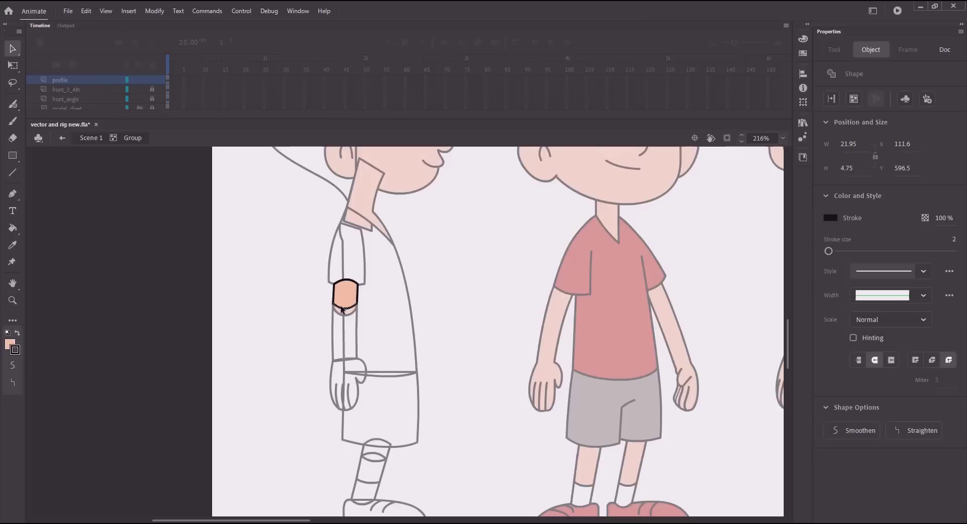
{"action": "key", "text": "Delete"}
{"action": "left_click", "coordinate": [90, 138]}
Step: Fill the forearm with the skin tone and delete its curved upper stroke at the elbow
{"action": "double_click", "coordinate": [336, 329]}
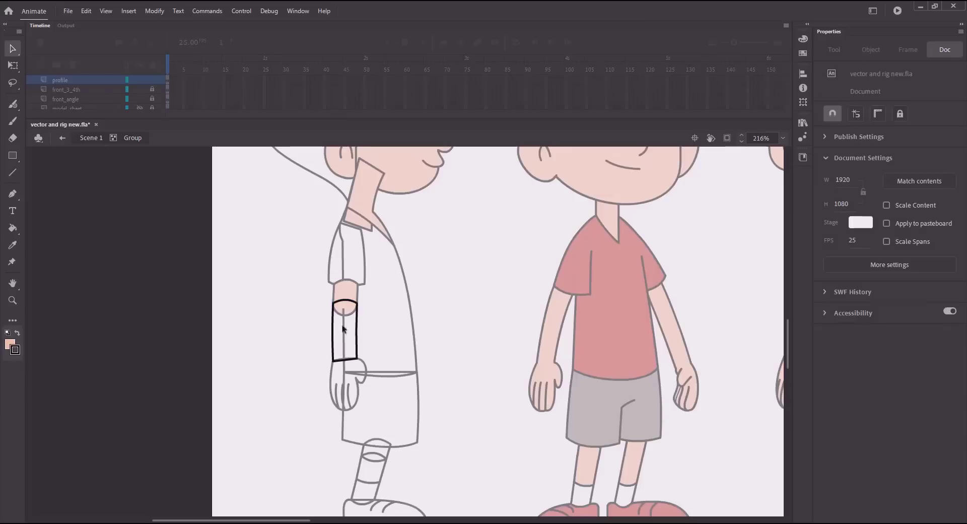
{"action": "key", "text": "k"}
{"action": "key", "text": "v"}
{"action": "left_click", "coordinate": [90, 138]}
{"action": "double_click", "coordinate": [340, 310]}
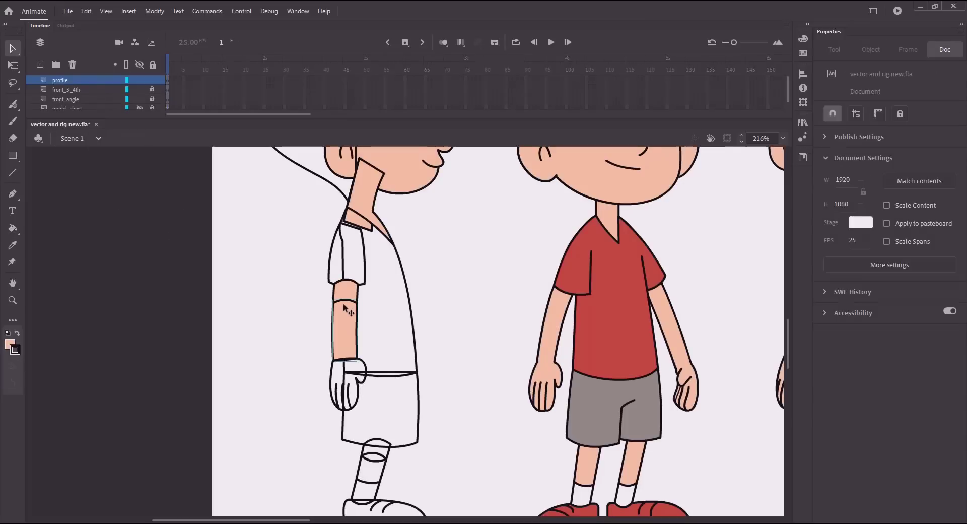
{"action": "left_click", "coordinate": [344, 302]}
{"action": "key", "text": "Delete"}
{"action": "double_click", "coordinate": [259, 274]}
Step: Fill the hand with the skin tone, delete its stroke at the wrist, and save the file
{"action": "scroll", "coordinate": [259, 274], "scroll_direction": "down", "scroll_amount": 2}
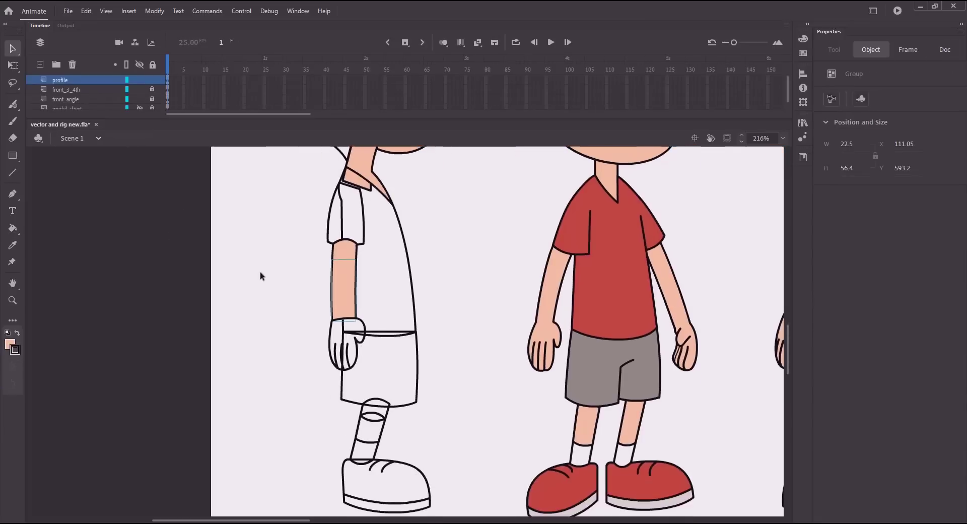
{"action": "left_click", "coordinate": [337, 340]}
{"action": "double_click", "coordinate": [331, 333]}
{"action": "key", "text": "k"}
{"action": "left_click", "coordinate": [342, 333]}
{"action": "key", "text": "v"}
{"action": "left_click", "coordinate": [346, 318]}
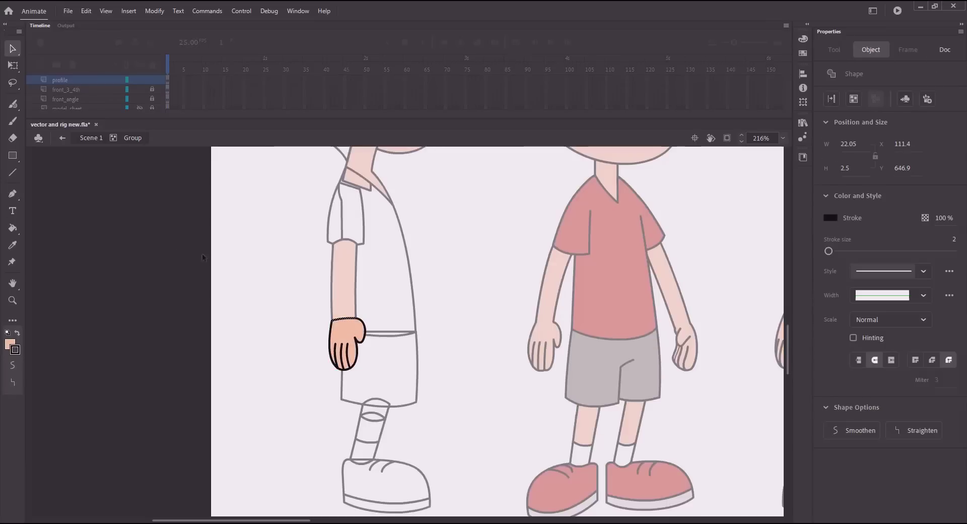
{"action": "key", "text": "Delete"}
{"action": "double_click", "coordinate": [240, 265]}
{"action": "left_click", "coordinate": [252, 272]}
{"action": "key", "text": "ctrl+s"}
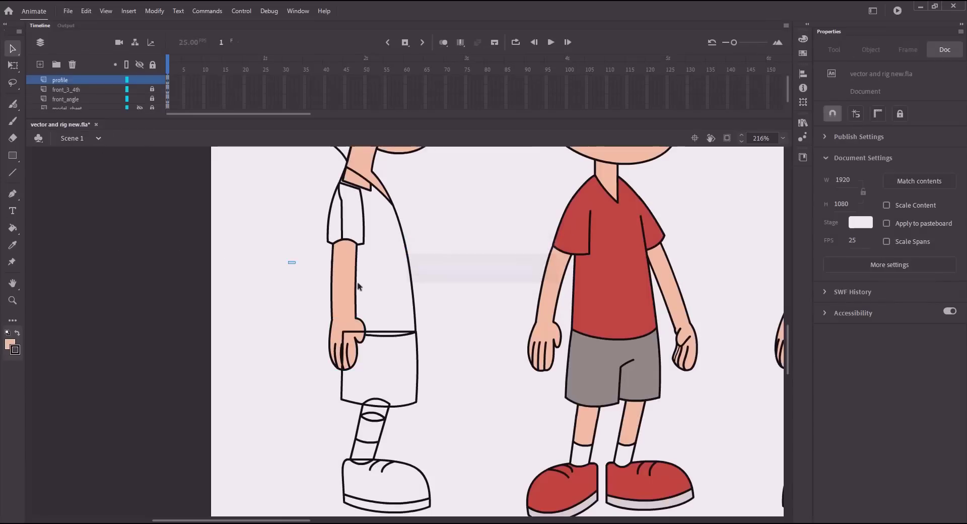
Step: Paste a copy of the elbow joint circle in place and move it straight down to the wrist at Y 635.35
{"action": "left_click", "coordinate": [367, 291]}
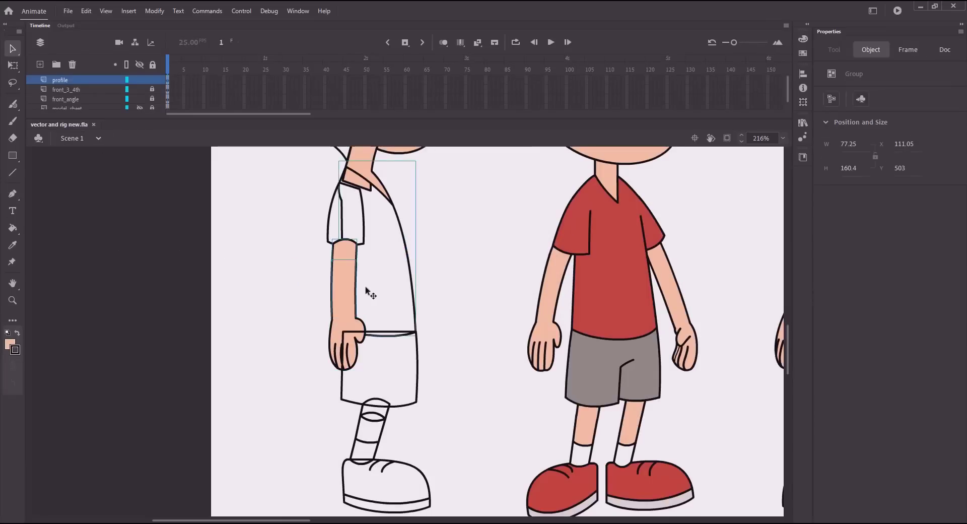
{"action": "left_click", "coordinate": [285, 279]}
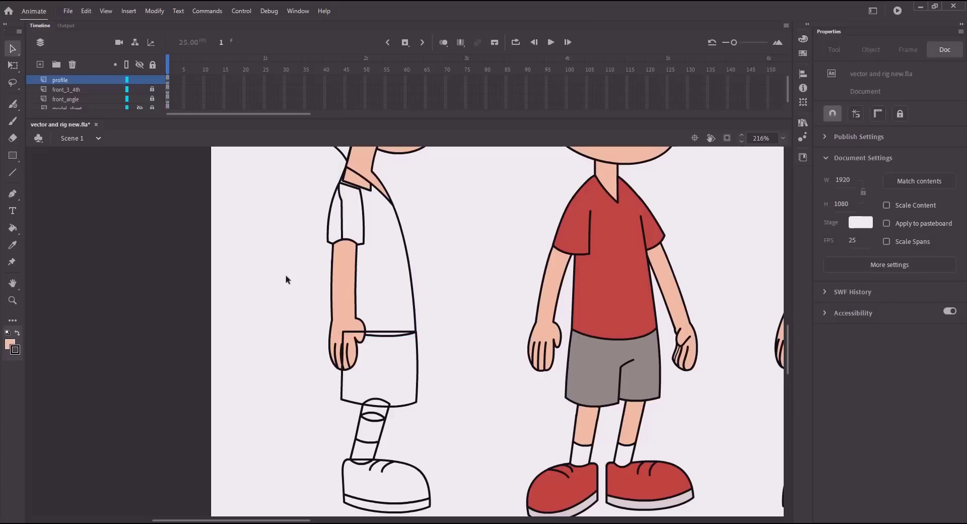
{"action": "left_click", "coordinate": [343, 277]}
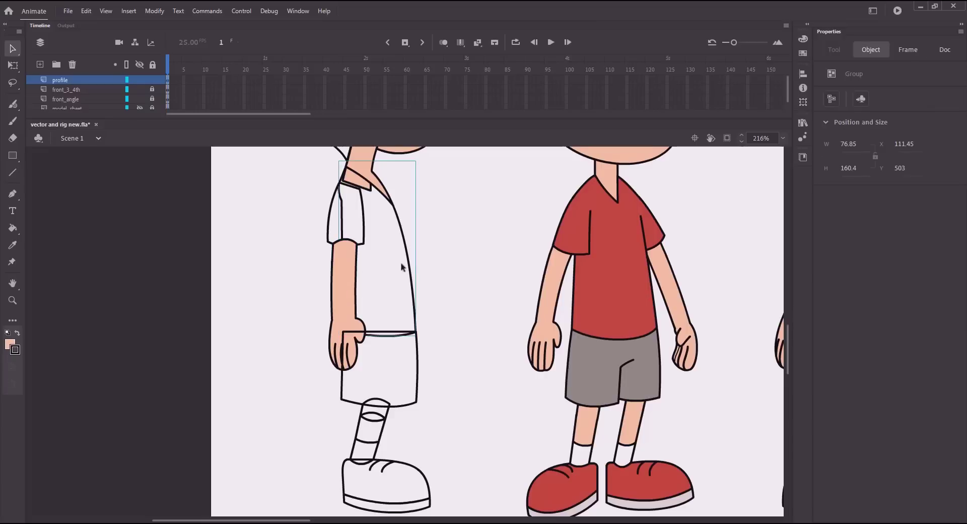
{"action": "left_click", "coordinate": [329, 263]}
{"action": "key", "text": "ctrl+shift+v"}
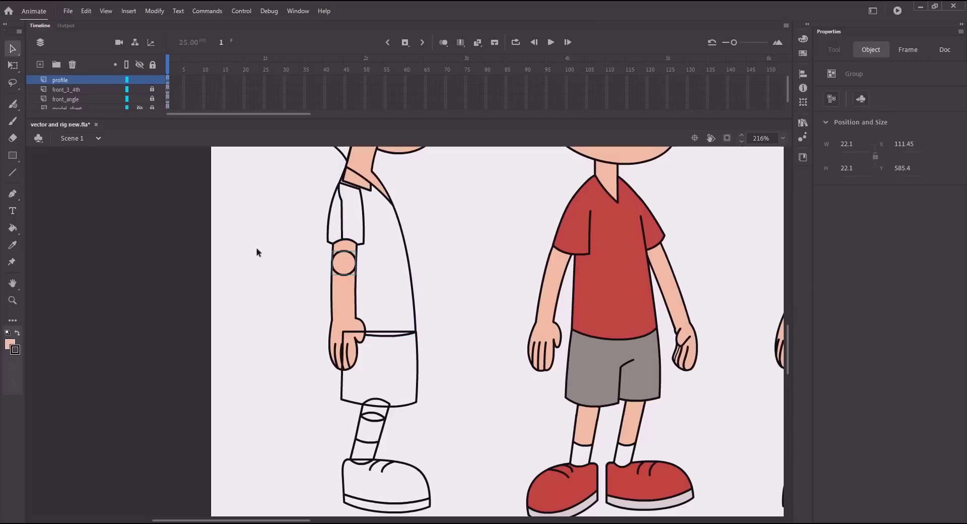
{"action": "key", "text": "shift+Down"}
{"action": "key", "text": "shift+Down"}
{"action": "key", "text": "shift+Down"}
{"action": "key", "text": "shift+Down"}
{"action": "key", "text": "shift+Down"}
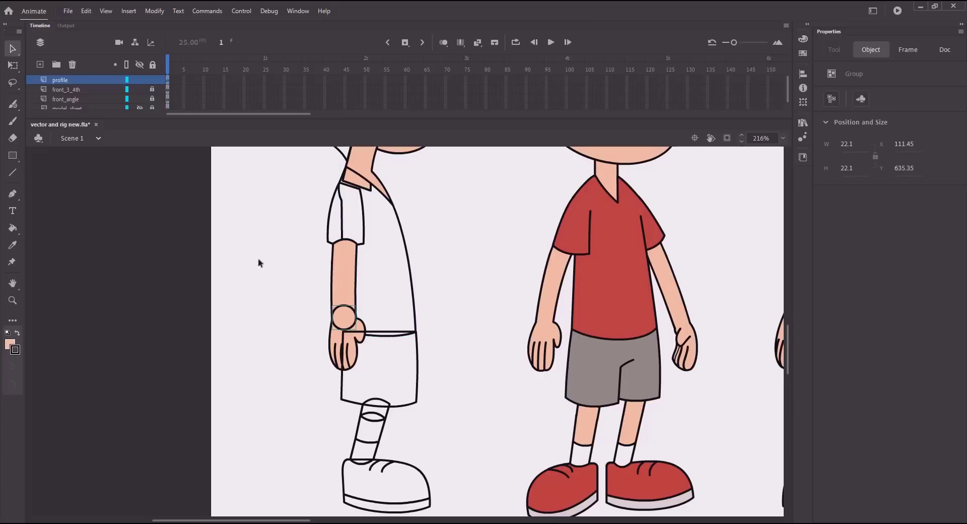
Step: Place the wrist joint circle behind the arm and hand, and save the file
{"action": "left_click", "coordinate": [373, 285]}
{"action": "left_click", "coordinate": [280, 260]}
{"action": "key", "text": "ctrl+s"}
{"action": "key", "text": "ctrl+z"}
{"action": "key", "text": "ctrl+s"}
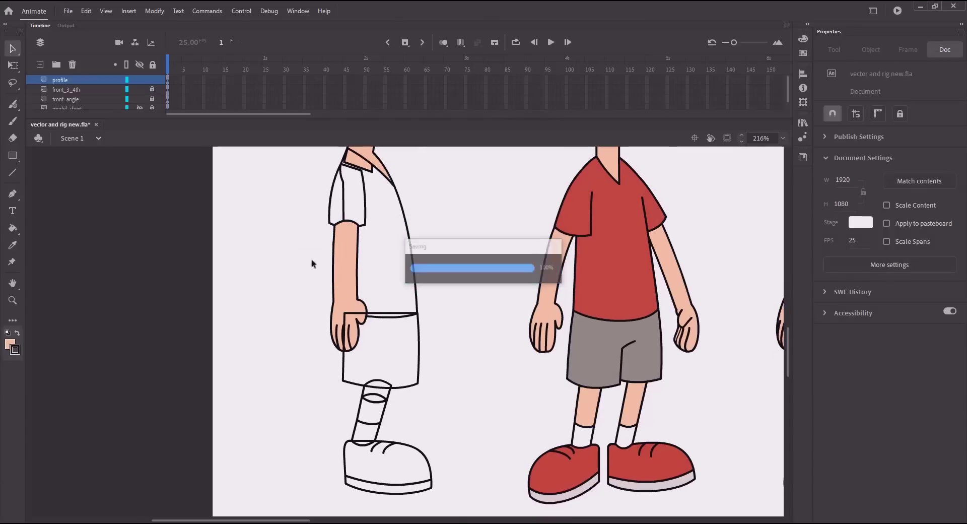
{"action": "left_click", "coordinate": [255, 237]}
Step: Fill the upper leg piece below the shorts with the skin tone and return to the scene
{"action": "scroll", "coordinate": [386, 302], "scroll_direction": "down", "scroll_amount": 2}
{"action": "double_click", "coordinate": [386, 350]}
{"action": "key", "text": "k"}
{"action": "left_click", "coordinate": [387, 357]}
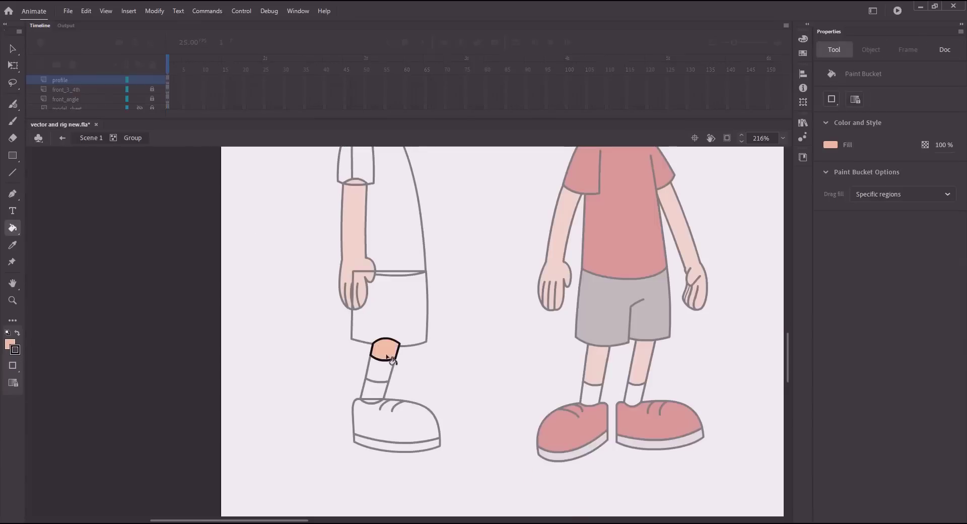
{"action": "key", "text": "v"}
{"action": "left_click", "coordinate": [387, 359]}
{"action": "left_click", "coordinate": [94, 138]}
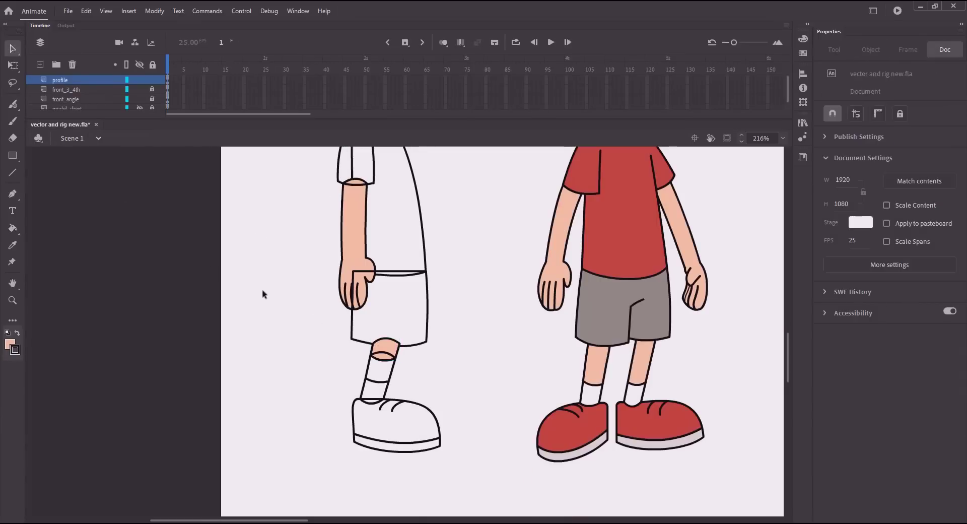
Step: Delete the curved lower stroke of the upper leg piece at the knee
{"action": "double_click", "coordinate": [382, 348]}
{"action": "left_click", "coordinate": [383, 360]}
{"action": "key", "text": "Delete"}
{"action": "double_click", "coordinate": [111, 155]}
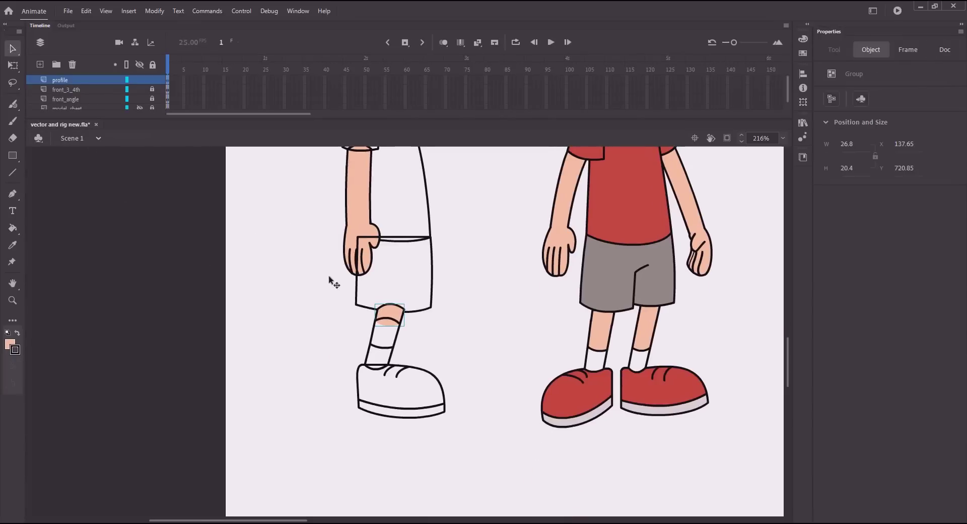
Step: Select only the joint circle hidden behind the wrist and paste it in place
{"action": "left_click", "coordinate": [320, 258]}
{"action": "left_click_drag", "start_coordinate": [319, 240], "coordinate": [365, 280]}
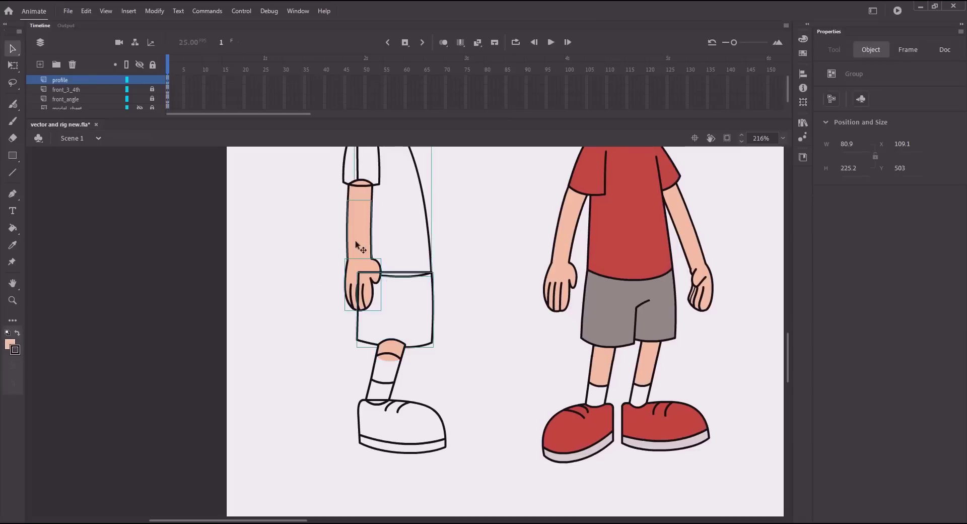
{"action": "left_click", "coordinate": [430, 248], "text": "shift"}
{"action": "left_click", "coordinate": [364, 271], "text": "shift"}
{"action": "key", "text": "shift+Left"}
{"action": "key", "text": "ctrl+z"}
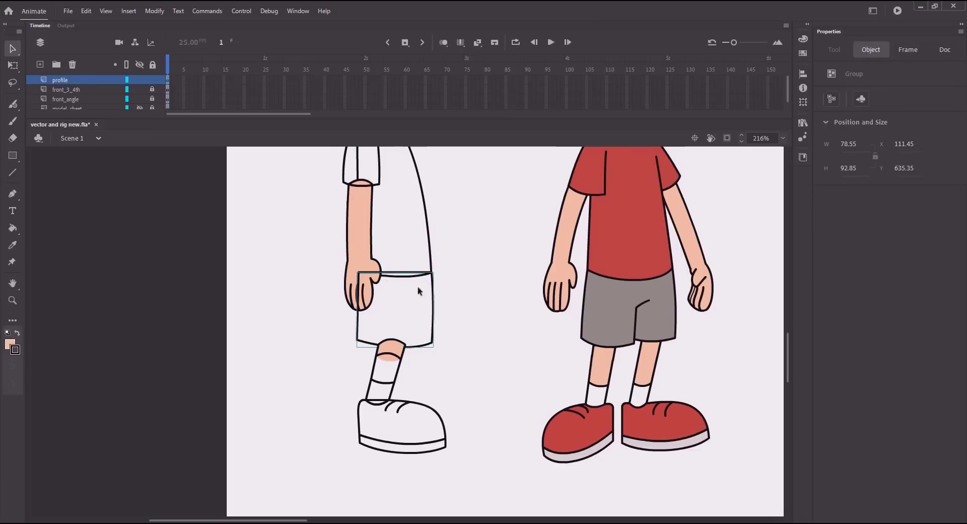
{"action": "left_click", "coordinate": [433, 291], "text": "shift"}
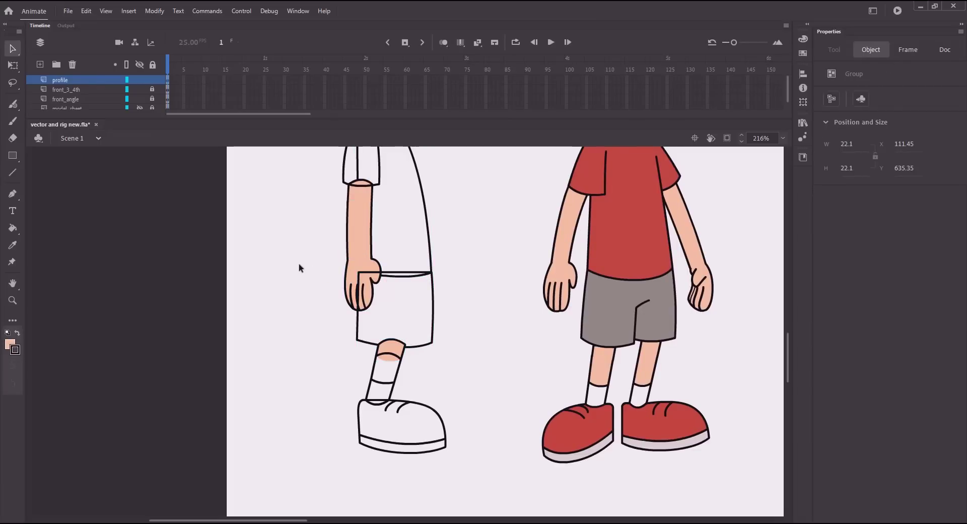
{"action": "key", "text": "ctrl+x"}
{"action": "key", "text": "ctrl+shift+v"}
Step: Move the pasted joint circle down to the knee at X 138, Y 726.25, and save the file
{"action": "key", "text": "shift+Down"}
{"action": "key", "text": "shift+Down"}
{"action": "key", "text": "shift+Down"}
{"action": "key", "text": "shift+Down"}
{"action": "key", "text": "shift+Right"}
{"action": "key", "text": "shift+Right"}
{"action": "key", "text": "shift+Right"}
{"action": "key", "text": "shift+Down"}
{"action": "key", "text": "shift+Down"}
{"action": "key", "text": "shift+Down"}
{"action": "key", "text": "shift+Down"}
{"action": "key", "text": "shift+Down"}
{"action": "key", "text": "shift+Down"}
{"action": "key", "text": "shift+Down"}
{"action": "key", "text": "shift+Down"}
{"action": "key", "text": "shift+Down"}
{"action": "key", "text": "shift+Down"}
{"action": "key", "text": "shift+Down"}
{"action": "key", "text": "shift+Down"}
{"action": "key", "text": "shift+Down"}
{"action": "key", "text": "shift+Down"}
{"action": "key", "text": "shift+Down"}
{"action": "key", "text": "shift+Right"}
{"action": "key", "text": "shift+Right"}
{"action": "key", "text": "shift+Right"}
{"action": "key", "text": "shift+Right"}
{"action": "key", "text": "shift+Left"}
{"action": "key", "text": "shift+Down"}
{"action": "key", "text": "ctrl+s"}
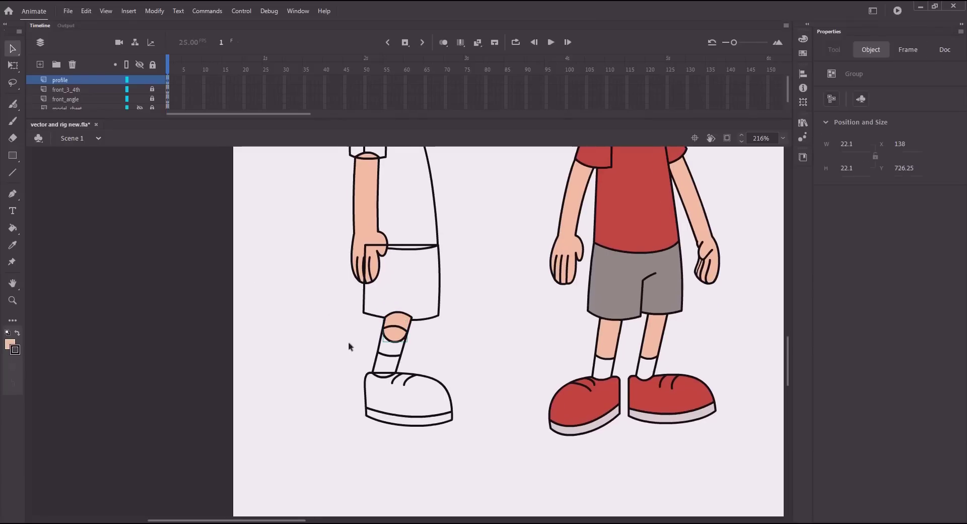
Step: Fill the lower leg above the sock line with the skin tone inside its group
{"action": "double_click", "coordinate": [386, 348]}
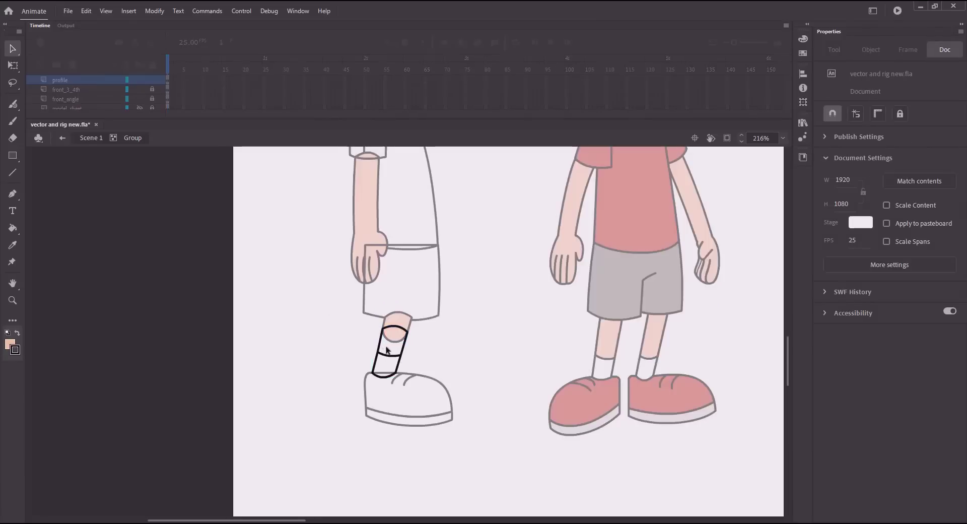
{"action": "key", "text": "k"}
{"action": "left_click", "coordinate": [388, 347]}
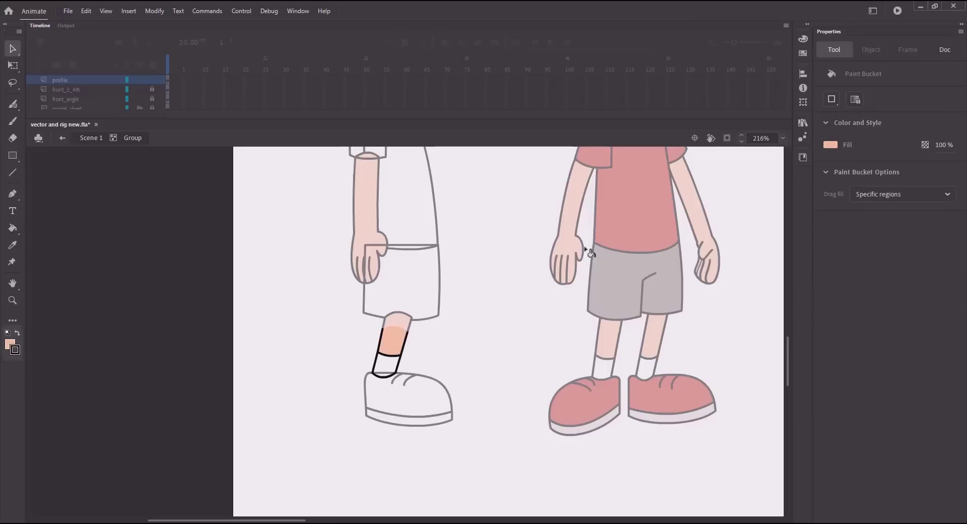
Step: Colour the sock white inside the lower-leg group, return to the main scene and save the file
{"action": "left_click", "coordinate": [830, 144]}
{"action": "left_click", "coordinate": [568, 274]}
{"action": "key", "text": "v"}
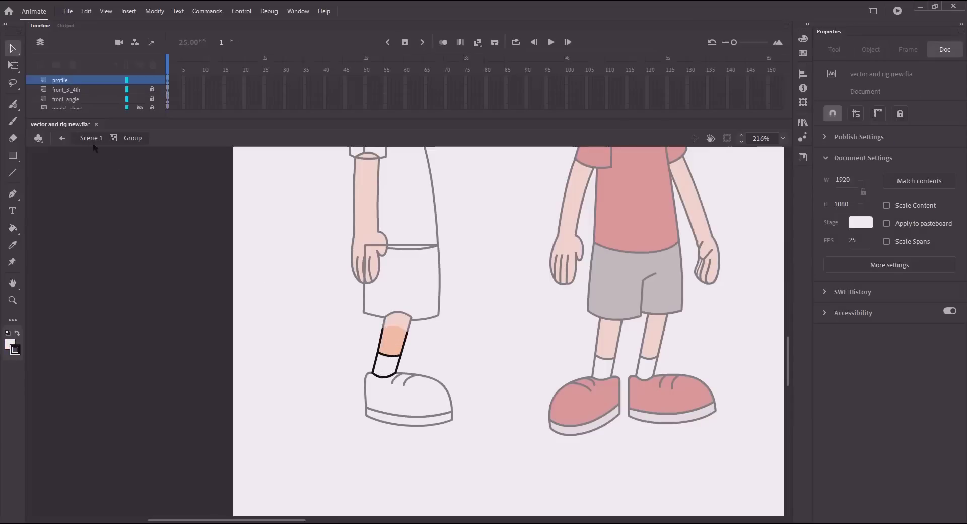
{"action": "double_click", "coordinate": [302, 246]}
{"action": "key", "text": "ctrl+s"}
Step: Bring the shorts piece of the side view to the front of the stacking order
{"action": "left_click_drag", "start_coordinate": [301, 278], "coordinate": [298, 315]}
{"action": "left_click", "coordinate": [362, 327]}
{"action": "key", "text": "ctrl+shift+Up"}
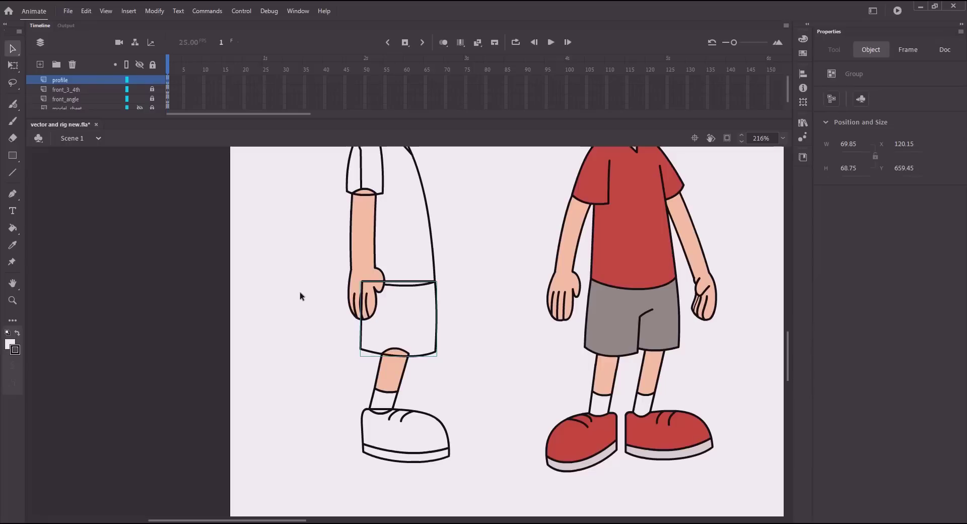
{"action": "left_click", "coordinate": [309, 252]}
Step: Select the sleeve, forearm and hand pieces together, bring them in front of the shorts and save the file
{"action": "left_click_drag", "start_coordinate": [330, 170], "coordinate": [364, 267]}
{"action": "left_click_drag", "start_coordinate": [339, 237], "coordinate": [367, 345]}
{"action": "left_click_drag", "start_coordinate": [368, 345], "coordinate": [337, 344]}
{"action": "key", "text": "ctrl+z"}
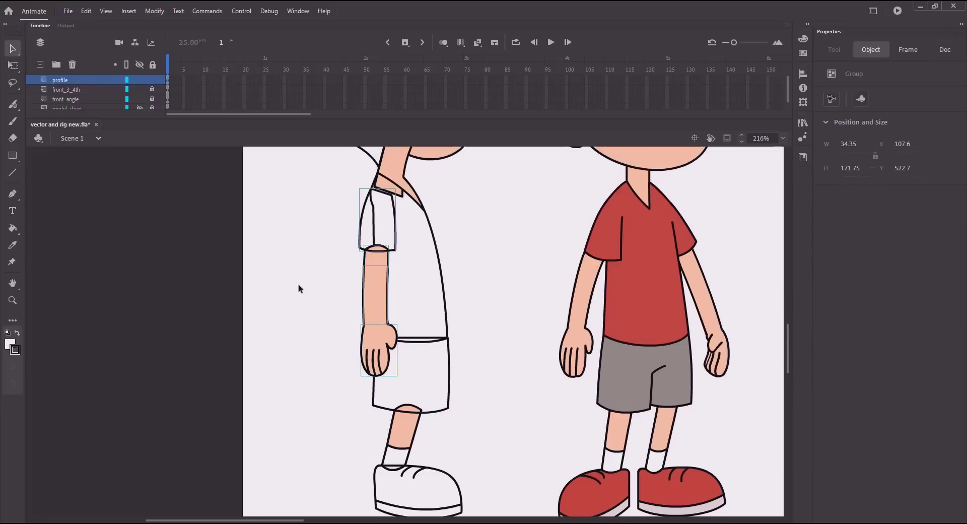
{"action": "left_click", "coordinate": [327, 288]}
{"action": "key", "text": "ctrl+s"}
Step: Fill the side-view iris with the dark grey-brown sampled from the neighbouring view's eye, exit the group and save
{"action": "left_click_drag", "start_coordinate": [314, 261], "coordinate": [307, 326]}
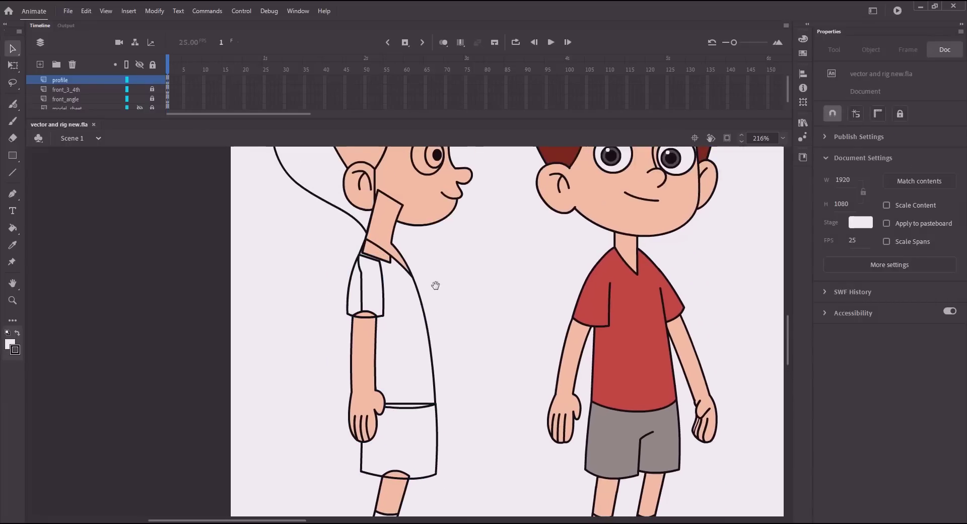
{"action": "left_click_drag", "start_coordinate": [435, 285], "coordinate": [476, 396]}
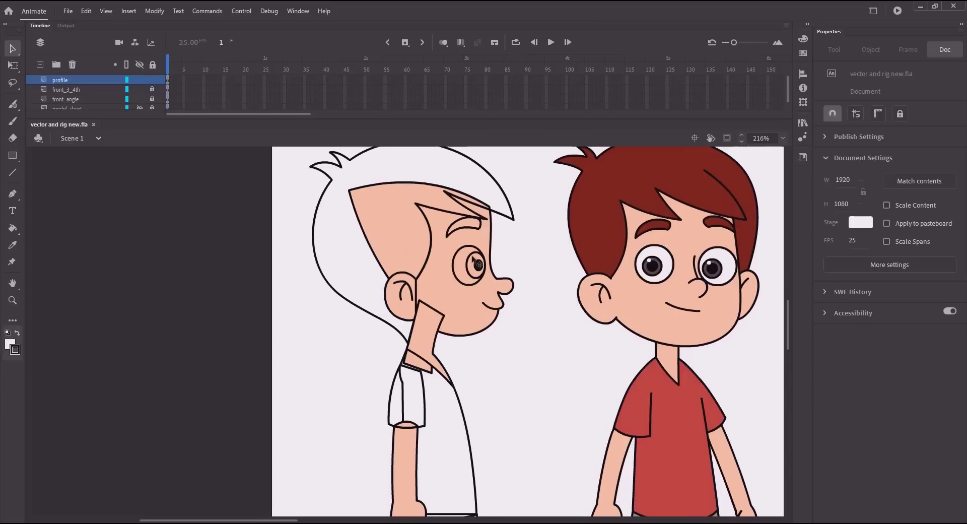
{"action": "key", "text": "k"}
{"action": "left_click", "coordinate": [830, 144]}
{"action": "left_click", "coordinate": [651, 272]}
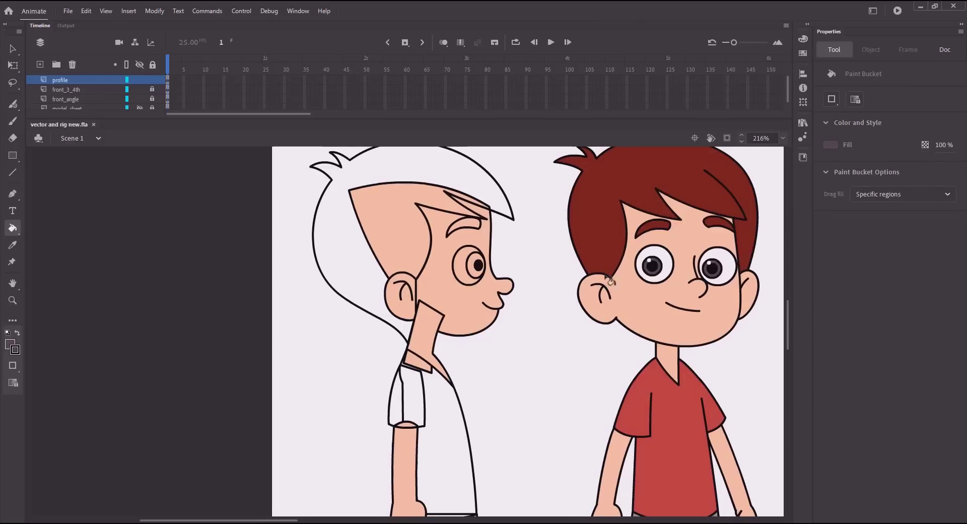
{"action": "left_click_drag", "start_coordinate": [663, 243], "coordinate": [607, 246]}
{"action": "left_click", "coordinate": [831, 145]}
{"action": "left_click", "coordinate": [603, 276]}
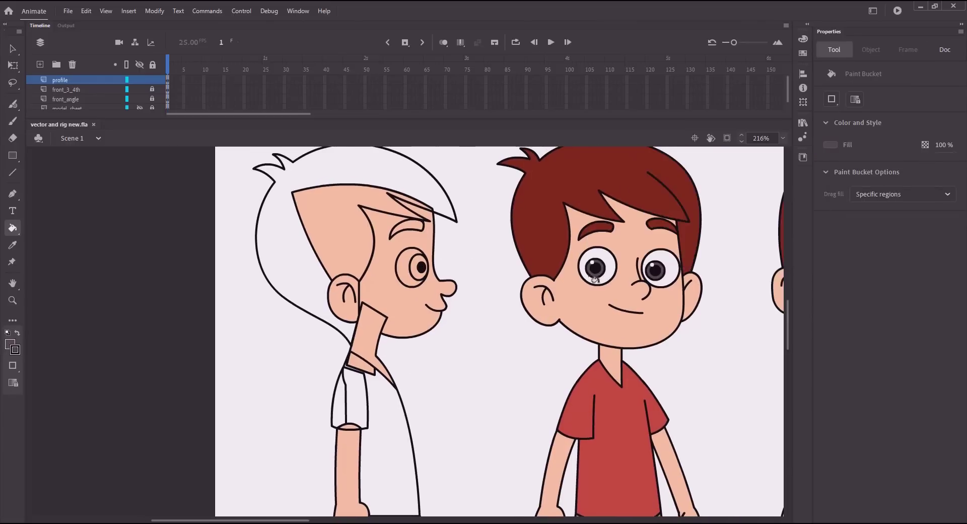
{"action": "key", "text": "v"}
{"action": "double_click", "coordinate": [429, 268]}
{"action": "key", "text": "k"}
{"action": "left_click", "coordinate": [415, 265]}
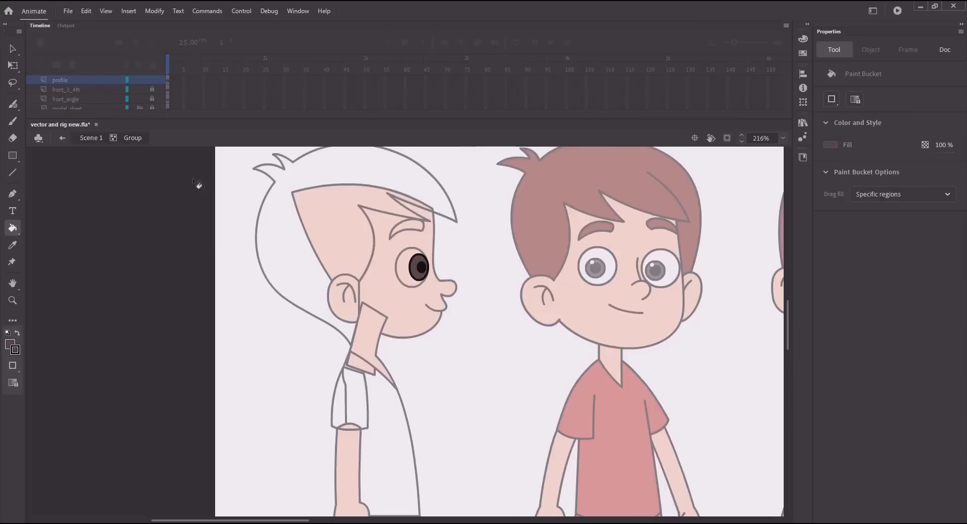
{"action": "key", "text": "v"}
{"action": "double_click", "coordinate": [155, 222]}
{"action": "key", "text": "ctrl+s"}
Step: Reduce the height of the iris and pupil group slightly with Free Transform so it fits within the eye outline
{"action": "left_click", "coordinate": [389, 268]}
{"action": "key", "text": "z"}
{"action": "left_click_drag", "start_coordinate": [397, 248], "coordinate": [451, 300]}
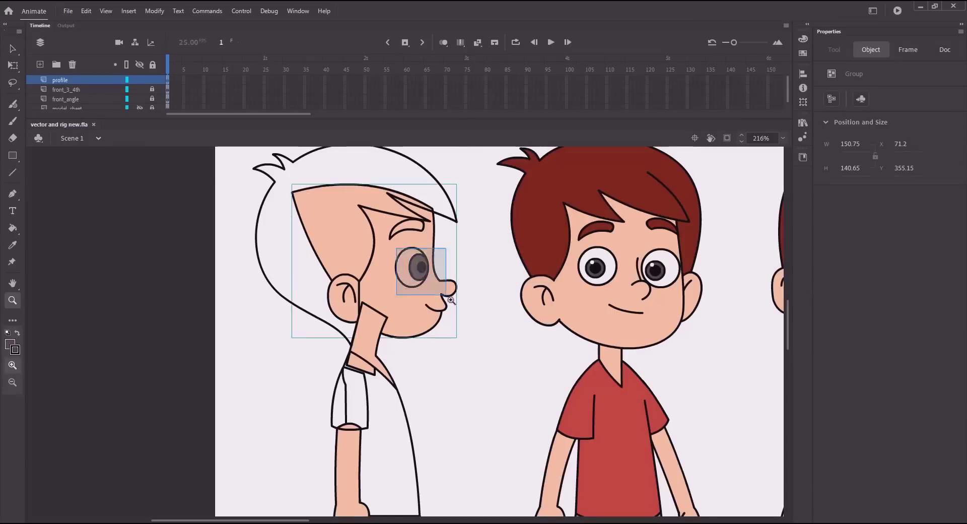
{"action": "key", "text": "v"}
{"action": "left_click", "coordinate": [409, 288]}
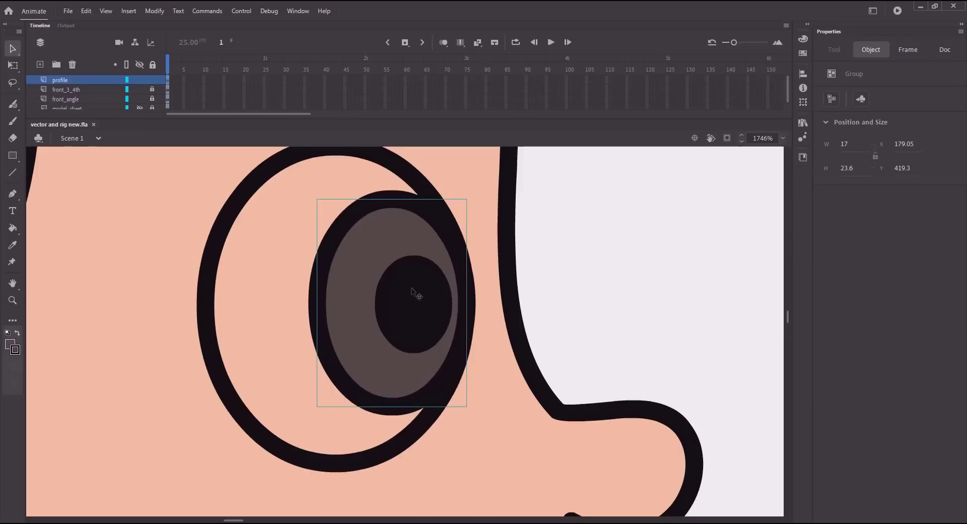
{"action": "key", "text": "ctrl+minus"}
{"action": "key", "text": "ctrl+minus"}
{"action": "double_click", "coordinate": [405, 329]}
{"action": "left_click", "coordinate": [94, 143]}
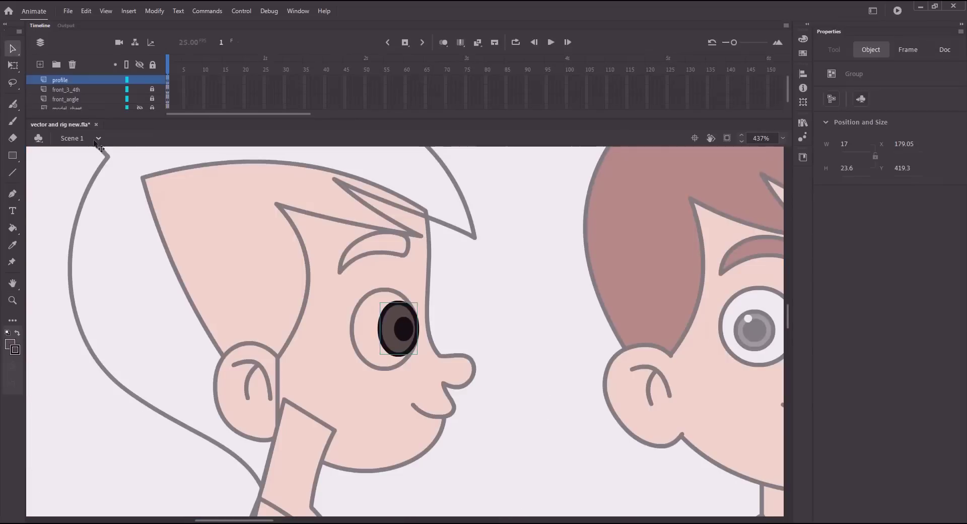
{"action": "left_click", "coordinate": [13, 65]}
{"action": "left_click_drag", "start_coordinate": [396, 302], "coordinate": [403, 332]}
Step: Draw a small white oval without stroke, about 3.2 by 4, at the upper edge of the iris inside its group
{"action": "double_click", "coordinate": [396, 323]}
{"action": "key", "text": "z"}
{"action": "key", "text": "o"}
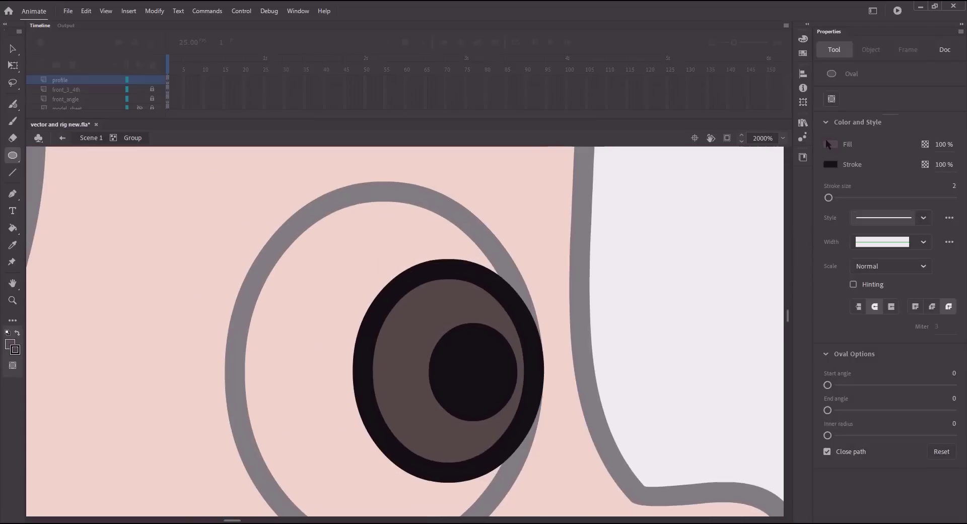
{"action": "left_click", "coordinate": [830, 165]}
{"action": "left_click", "coordinate": [805, 175]}
{"action": "left_click", "coordinate": [831, 144]}
{"action": "left_click", "coordinate": [675, 206]}
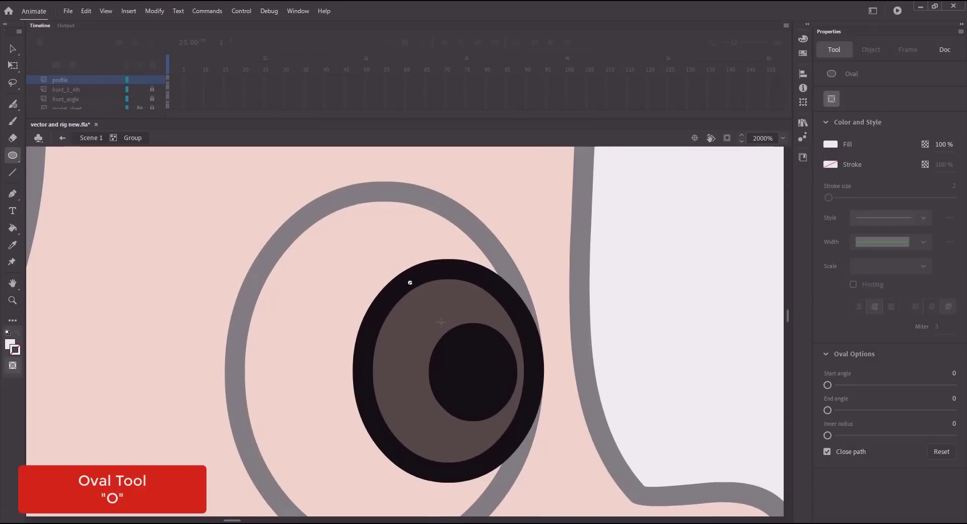
{"action": "left_click_drag", "start_coordinate": [409, 282], "coordinate": [442, 321]}
{"action": "key", "text": "v"}
{"action": "left_click", "coordinate": [431, 305]}
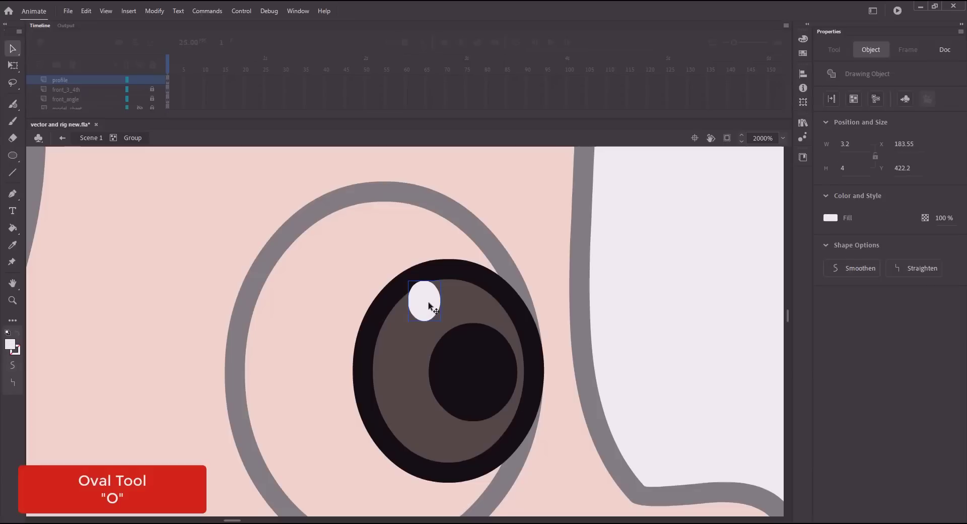
Step: Reshape the white oval into a round eye highlight, position it on the upper iris, exit the group and save
{"action": "key", "text": "q"}
{"action": "mouse_move", "coordinate": [446, 317]}
{"action": "left_mouse_down"}
{"action": "mouse_move", "coordinate": [453, 325]}
{"action": "mouse_move", "coordinate": [447, 302]}
{"action": "mouse_move", "coordinate": [458, 304]}
{"action": "mouse_move", "coordinate": [447, 331]}
{"action": "mouse_move", "coordinate": [438, 310]}
{"action": "left_mouse_up"}
{"action": "left_click", "coordinate": [456, 319]}
{"action": "left_click", "coordinate": [436, 313]}
{"action": "left_click_drag", "start_coordinate": [401, 284], "coordinate": [425, 309]}
{"action": "left_click", "coordinate": [92, 138]}
{"action": "left_click", "coordinate": [137, 212]}
{"action": "key", "text": "ctrl+s"}
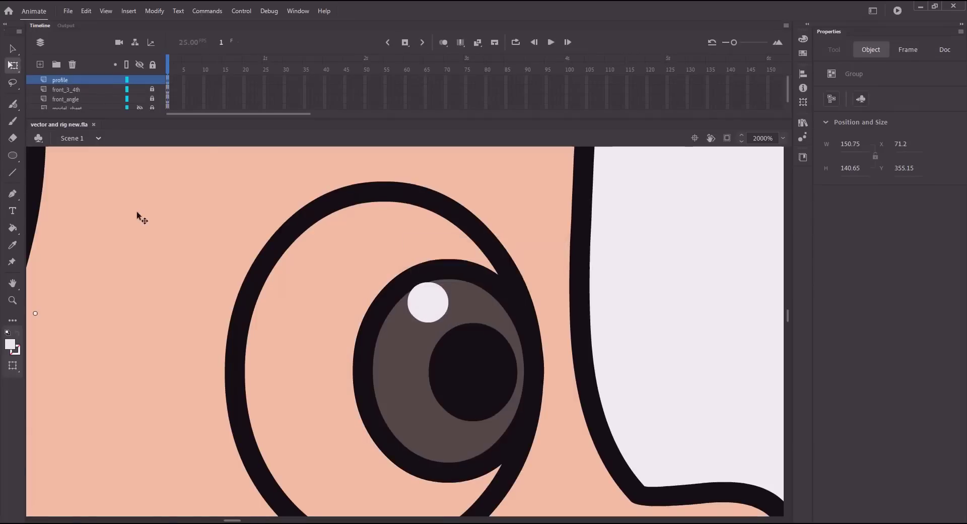
Step: Fill the side view's eyeball with white inside its group and return to the main scene
{"action": "key", "text": "ctrl+minus"}
{"action": "key", "text": "ctrl+minus"}
{"action": "left_click_drag", "start_coordinate": [329, 293], "coordinate": [298, 241]}
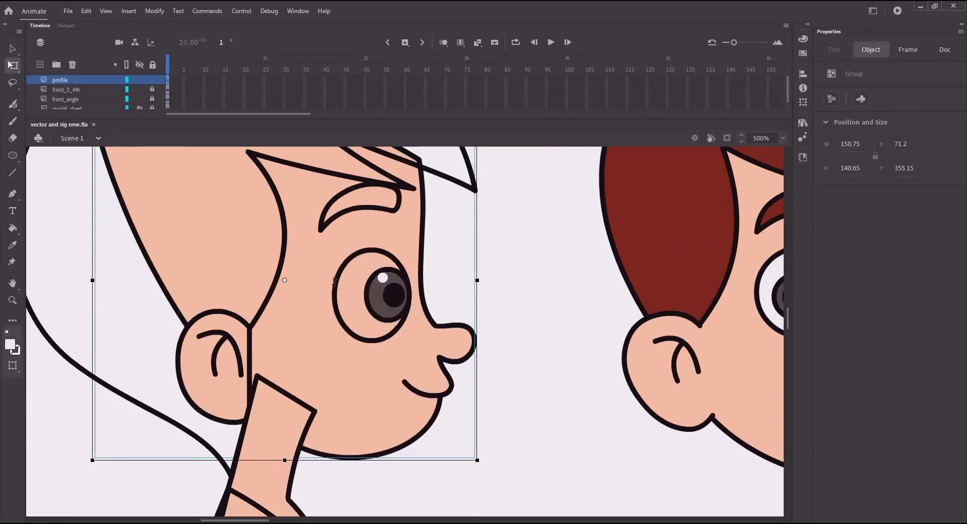
{"action": "left_click", "coordinate": [335, 282]}
{"action": "key", "text": "v"}
{"action": "double_click", "coordinate": [338, 284]}
{"action": "left_click", "coordinate": [347, 286]}
{"action": "key", "text": "k"}
{"action": "left_click", "coordinate": [348, 285]}
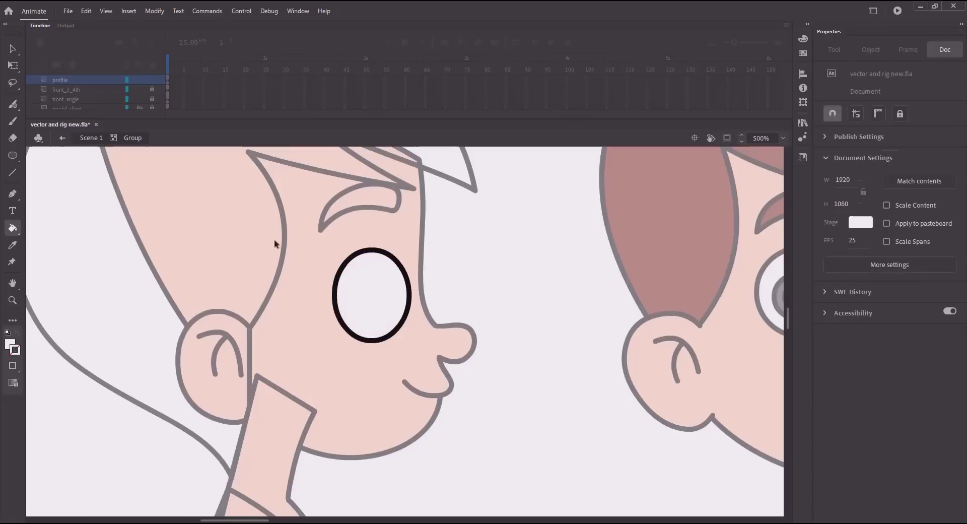
{"action": "key", "text": "v"}
{"action": "left_click", "coordinate": [93, 138]}
{"action": "left_click", "coordinate": [496, 263]}
Step: Fill the side-view hair with the dark red sampled from the neighbouring view's hair, exit the group and save
{"action": "scroll", "coordinate": [504, 310], "scroll_direction": "up", "scroll_amount": 3}
{"action": "key", "text": "k"}
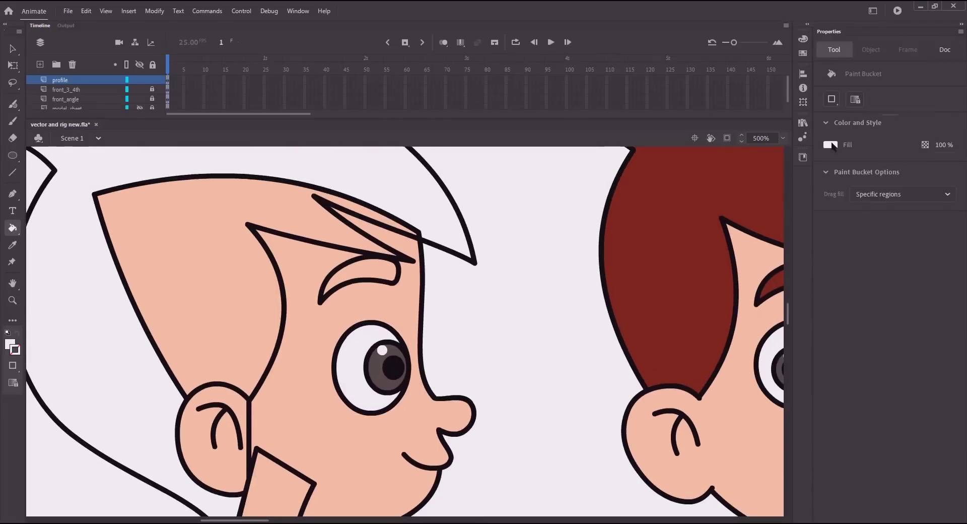
{"action": "left_click", "coordinate": [831, 146]}
{"action": "left_click", "coordinate": [633, 257]}
{"action": "key", "text": "v"}
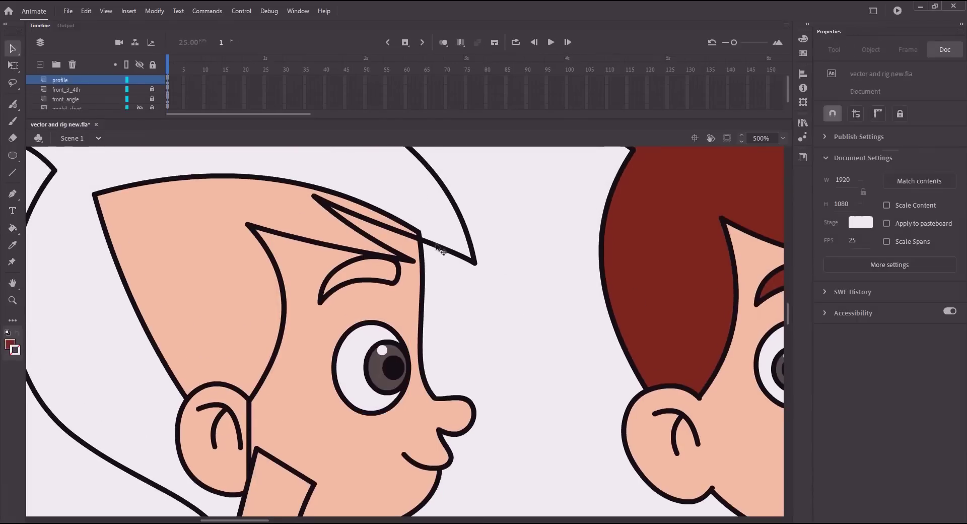
{"action": "left_click", "coordinate": [450, 253]}
{"action": "double_click", "coordinate": [449, 249]}
{"action": "key", "text": "k"}
{"action": "left_click", "coordinate": [437, 230]}
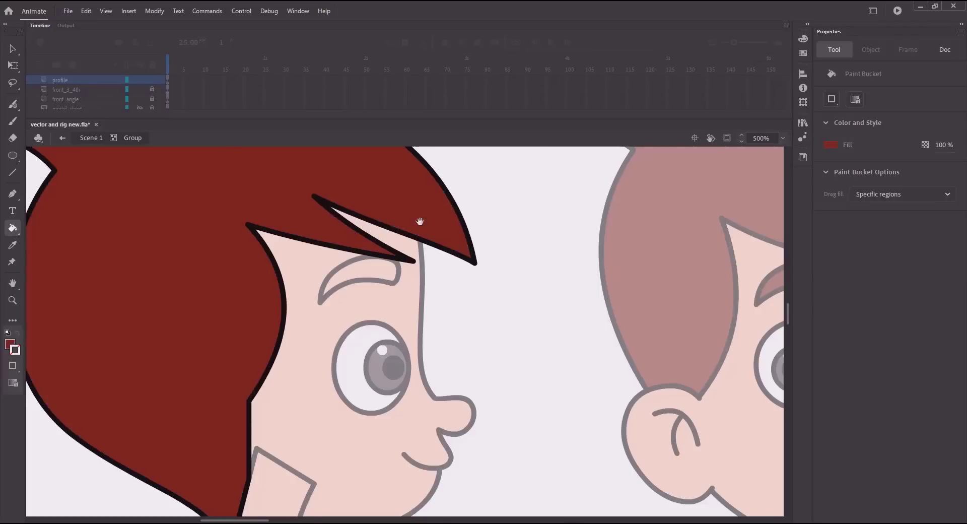
{"action": "left_click_drag", "start_coordinate": [421, 222], "coordinate": [581, 243]}
{"action": "left_click", "coordinate": [90, 138]}
{"action": "key", "text": "ctrl+minus"}
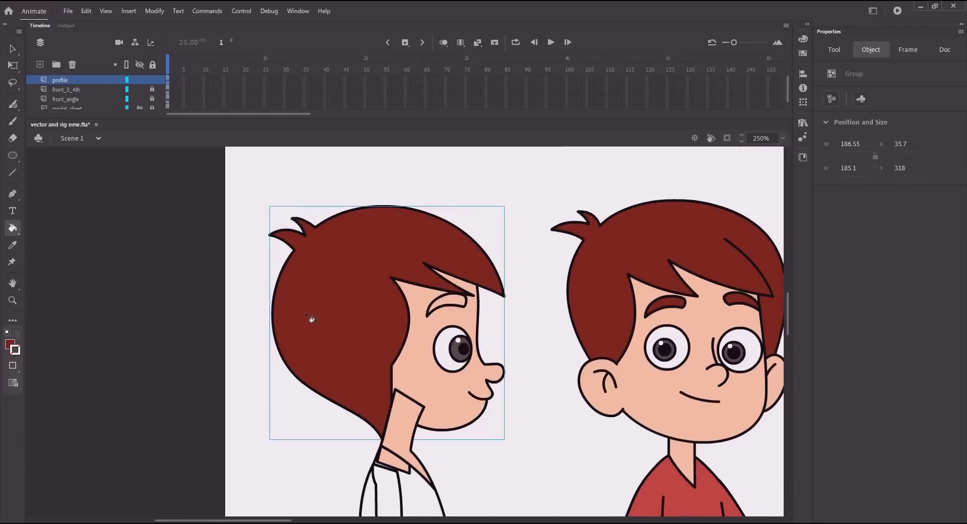
{"action": "key", "text": "v"}
{"action": "key", "text": "ctrl+s"}
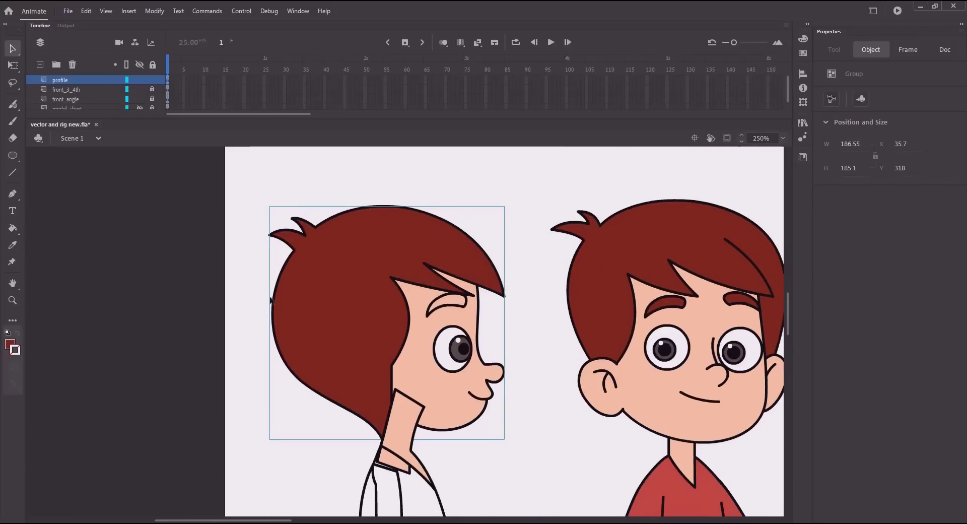
Step: Move the hair group backward in the stacking order so it sits behind the ear
{"action": "key", "text": "ctrl+Down"}
{"action": "key", "text": "ctrl+Down"}
{"action": "key", "text": "ctrl+Up"}
{"action": "left_click", "coordinate": [252, 258]}
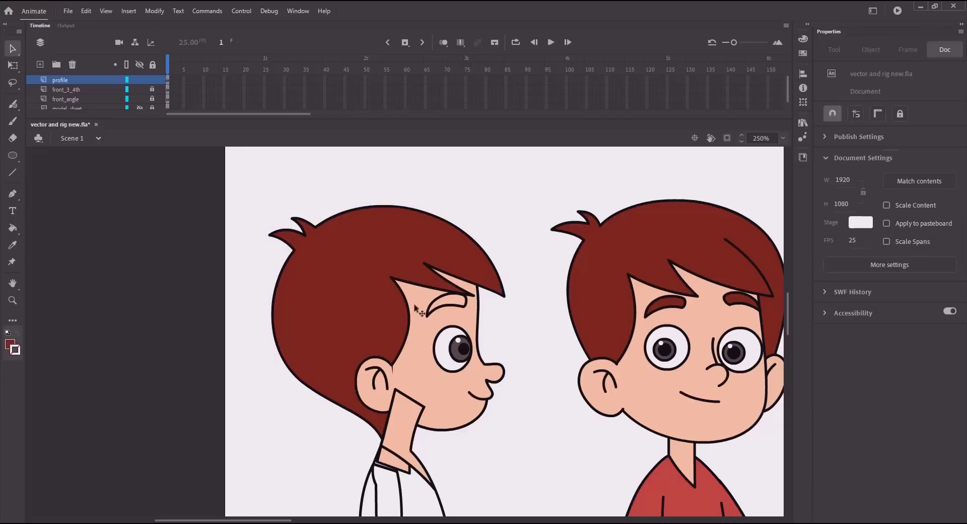
Step: Fill the side-view eyebrow with the hair's dark red inside its group, exit and save the file
{"action": "double_click", "coordinate": [428, 309]}
{"action": "key", "text": "k"}
{"action": "left_click", "coordinate": [457, 301]}
{"action": "key", "text": "v"}
{"action": "double_click", "coordinate": [113, 183]}
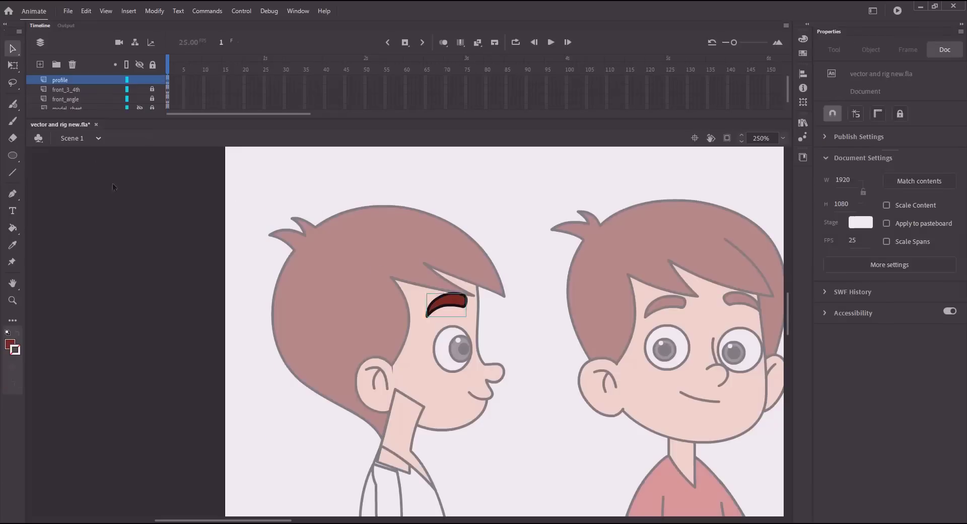
{"action": "key", "text": "ctrl+s"}
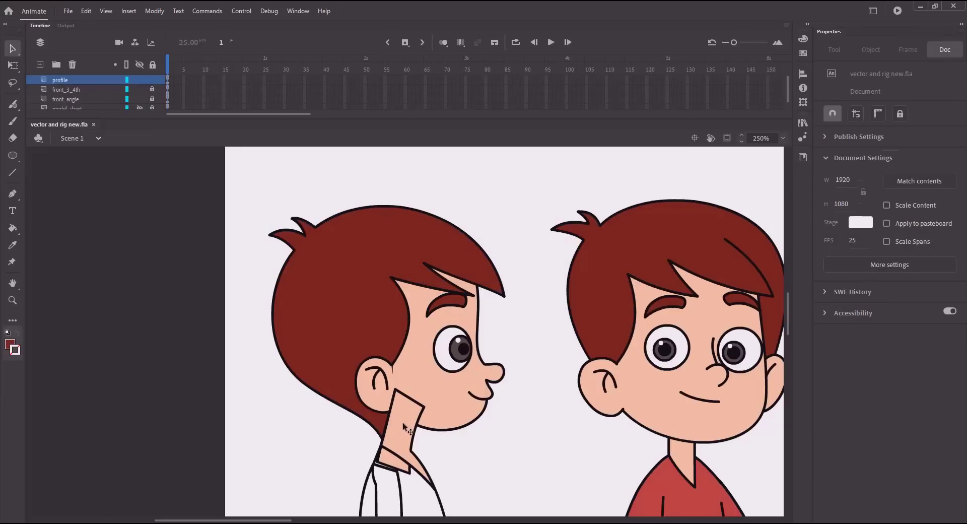
Step: Send the neck piece behind the head and save the file
{"action": "left_click", "coordinate": [403, 424]}
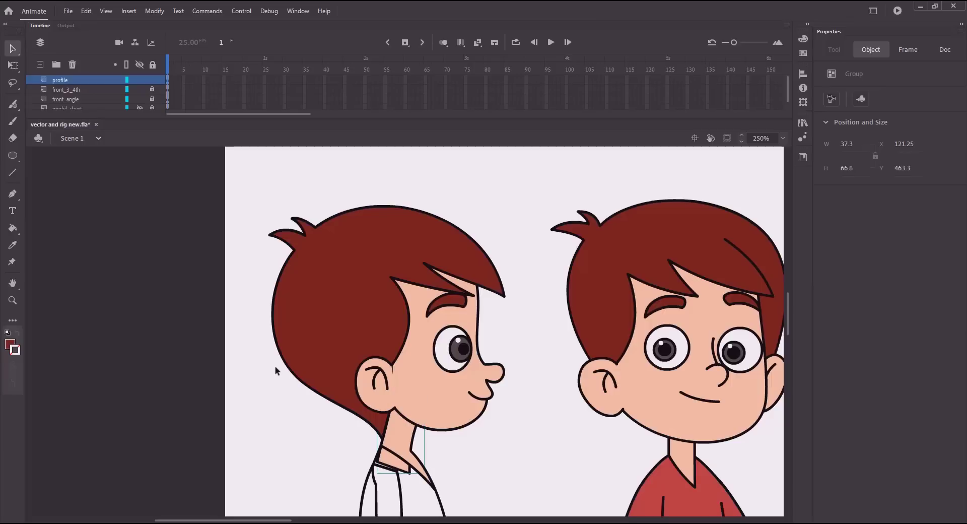
{"action": "left_click_drag", "start_coordinate": [247, 353], "coordinate": [252, 330]}
{"action": "left_click", "coordinate": [257, 341]}
{"action": "left_click_drag", "start_coordinate": [279, 374], "coordinate": [298, 296]}
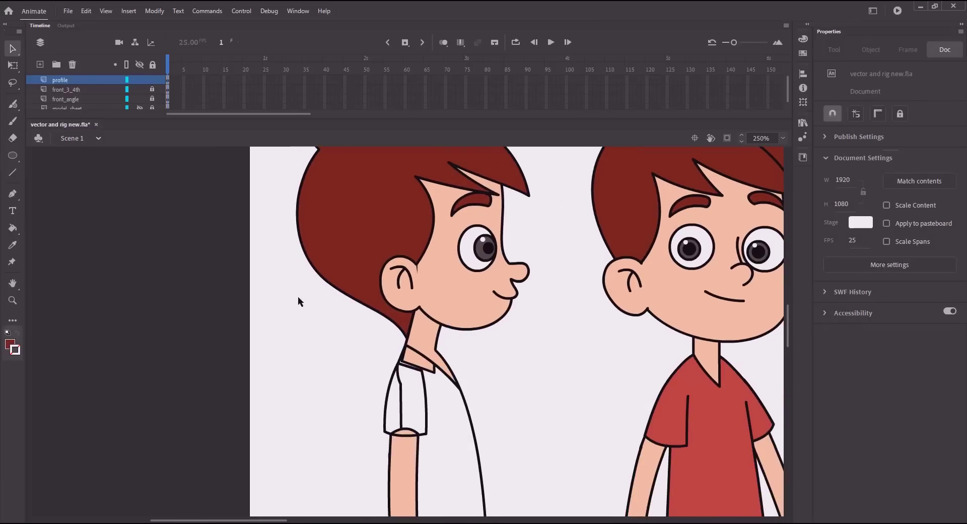
{"action": "key", "text": "ctrl+s"}
Step: Fill the side-view shirt body with the red sampled from the neighbouring view's shirt and exit its group
{"action": "key", "text": "k"}
{"action": "left_click", "coordinate": [831, 145]}
{"action": "left_click", "coordinate": [726, 398]}
{"action": "left_click_drag", "start_coordinate": [515, 328], "coordinate": [584, 223]}
{"action": "key", "text": "v"}
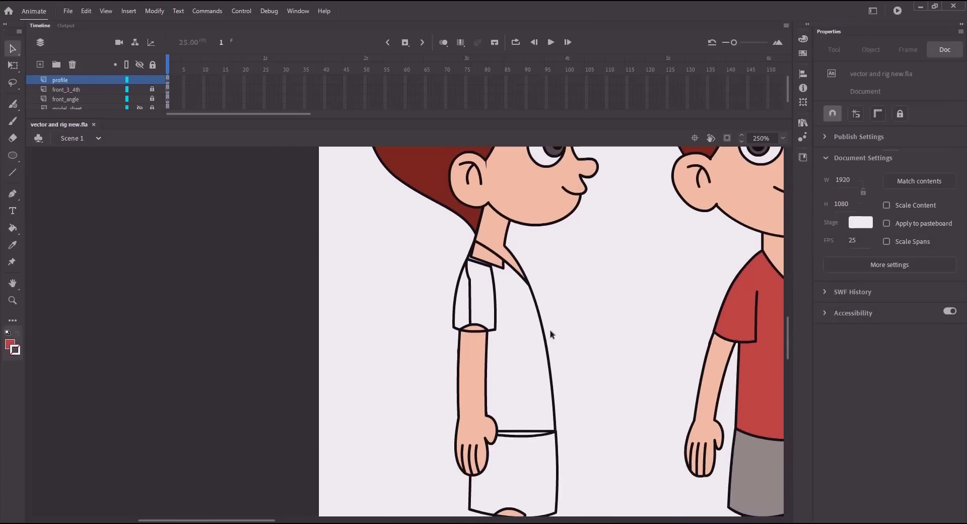
{"action": "double_click", "coordinate": [549, 355]}
{"action": "key", "text": "k"}
{"action": "left_click", "coordinate": [522, 348]}
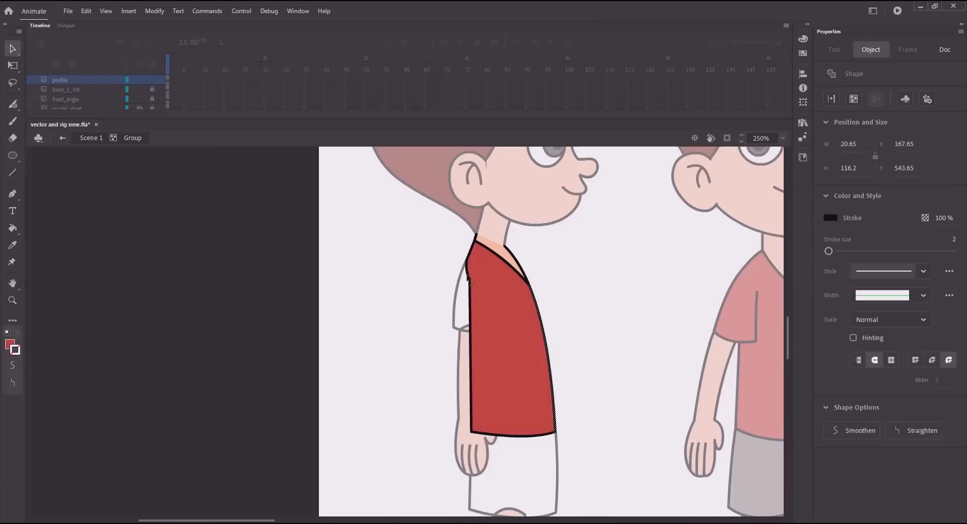
{"action": "double_click", "coordinate": [343, 233]}
Step: Fill the side-view sleeve with the same shirt red, delete its top stroke at the shoulder and exit the group
{"action": "double_click", "coordinate": [457, 293]}
{"action": "key", "text": "k"}
{"action": "left_click", "coordinate": [475, 293]}
{"action": "key", "text": "v"}
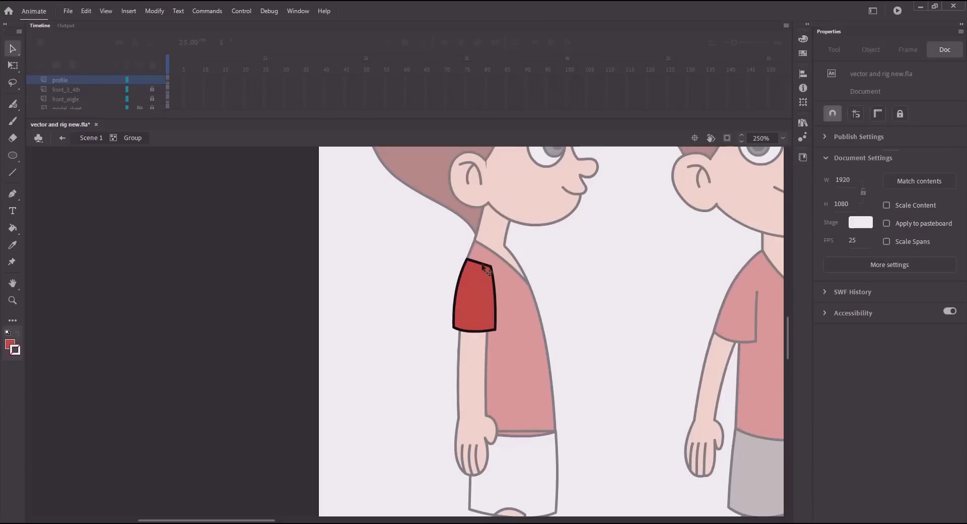
{"action": "left_click", "coordinate": [483, 264]}
{"action": "key", "text": "Delete"}
{"action": "double_click", "coordinate": [199, 244]}
{"action": "left_click", "coordinate": [199, 244]}
Step: Fill the side-view shorts with the grey sampled from the neighbouring view's shorts inside their group
{"action": "left_click_drag", "start_coordinate": [376, 317], "coordinate": [384, 274]}
{"action": "mouse_move", "coordinate": [434, 328]}
{"action": "left_mouse_down"}
{"action": "mouse_move", "coordinate": [450, 257]}
{"action": "mouse_move", "coordinate": [307, 256]}
{"action": "left_mouse_up"}
{"action": "key", "text": "k"}
{"action": "left_click", "coordinate": [828, 146]}
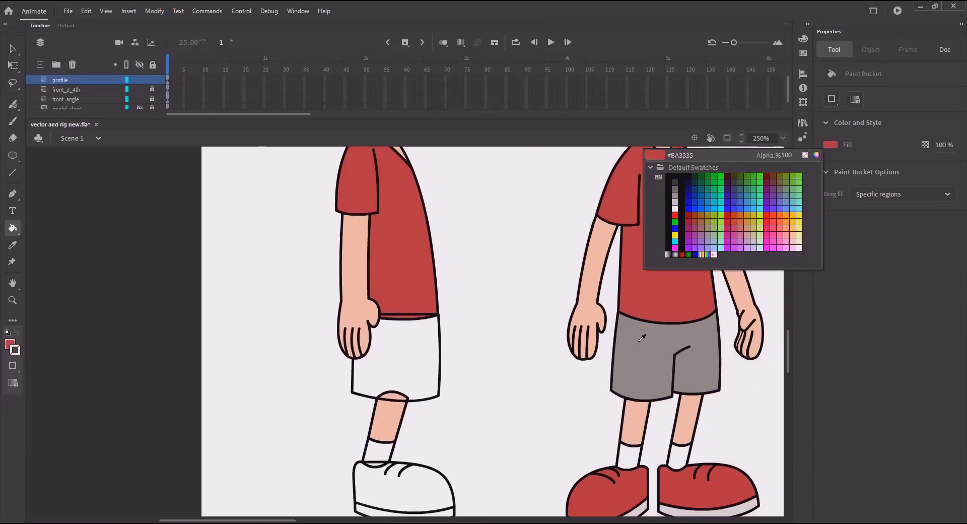
{"action": "left_click", "coordinate": [642, 339]}
{"action": "left_click_drag", "start_coordinate": [453, 310], "coordinate": [510, 275]}
{"action": "key", "text": "v"}
{"action": "double_click", "coordinate": [496, 295]}
{"action": "key", "text": "k"}
{"action": "left_click", "coordinate": [466, 307]}
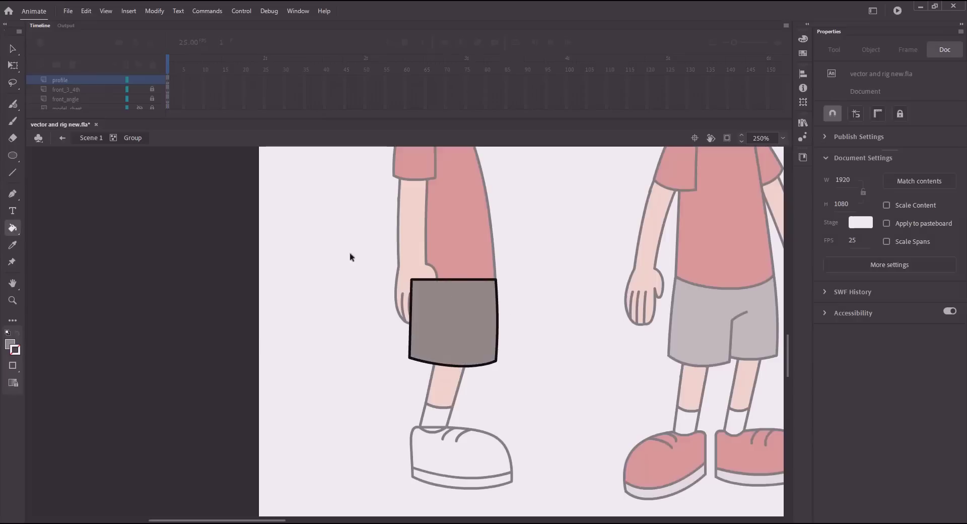
Step: Return to the main scene, send the shorts, leg and shoe pieces behind the shirt, and save the file
{"action": "key", "text": "v"}
{"action": "left_click", "coordinate": [94, 142]}
{"action": "left_click_drag", "start_coordinate": [382, 356], "coordinate": [514, 490]}
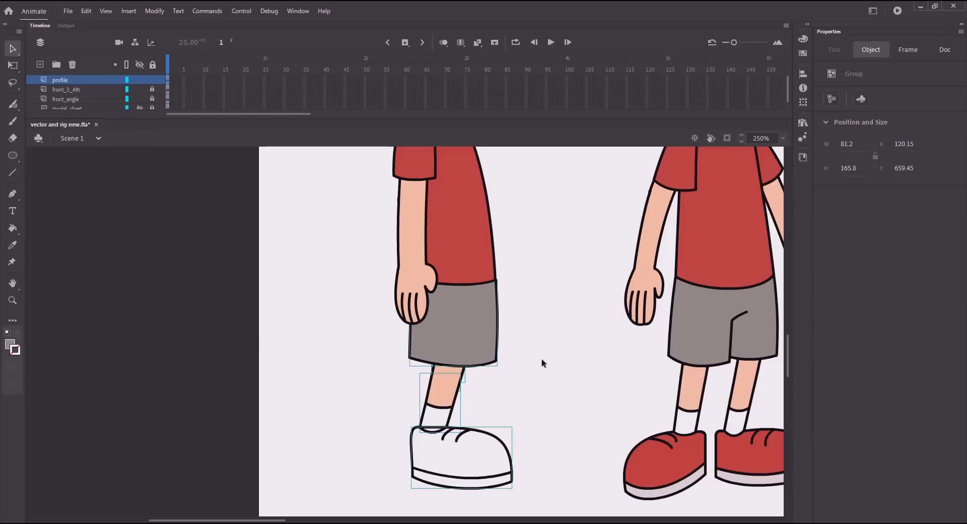
{"action": "left_click", "coordinate": [338, 325]}
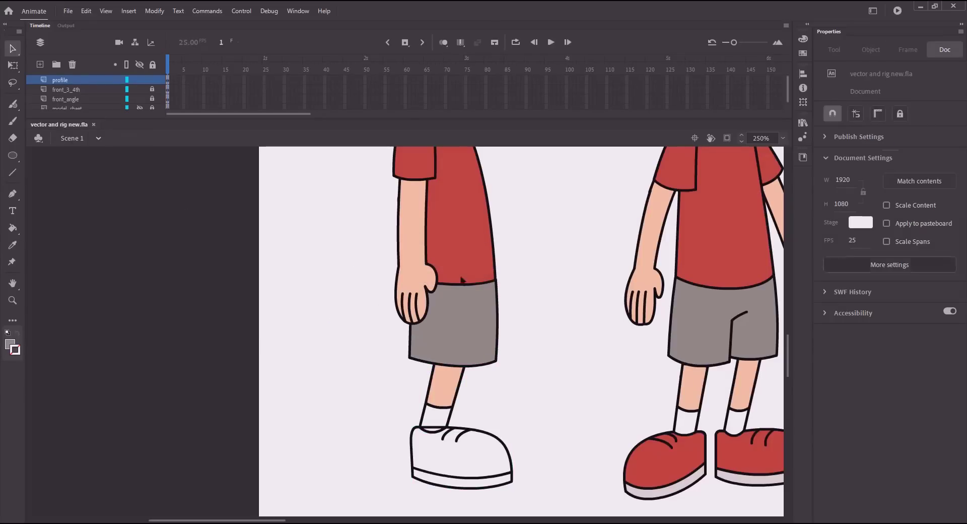
Step: Fill the side-view shoe's upper with the red sampled from the neighbouring view inside its group, and exit the group
{"action": "key", "text": "k"}
{"action": "left_click", "coordinate": [829, 147]}
{"action": "left_click", "coordinate": [725, 280]}
{"action": "left_click_drag", "start_coordinate": [594, 304], "coordinate": [627, 220]}
{"action": "key", "text": "v"}
{"action": "double_click", "coordinate": [519, 397]}
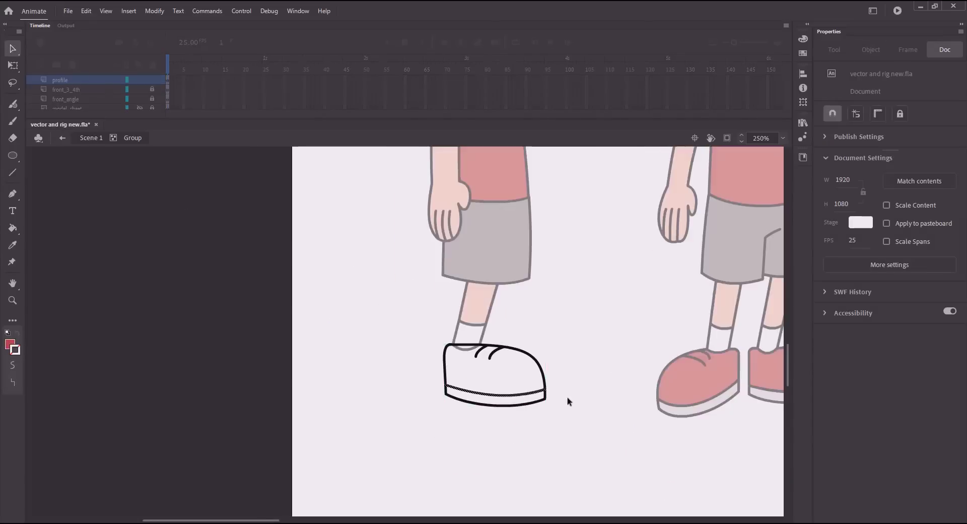
{"action": "key", "text": "k"}
{"action": "left_click", "coordinate": [498, 370]}
{"action": "key", "text": "v"}
{"action": "double_click", "coordinate": [374, 311]}
Step: Fill the side-view shoe's sole with the light tint sampled from the neighbouring view's sole, and exit the group
{"action": "key", "text": "v"}
{"action": "key", "text": "k"}
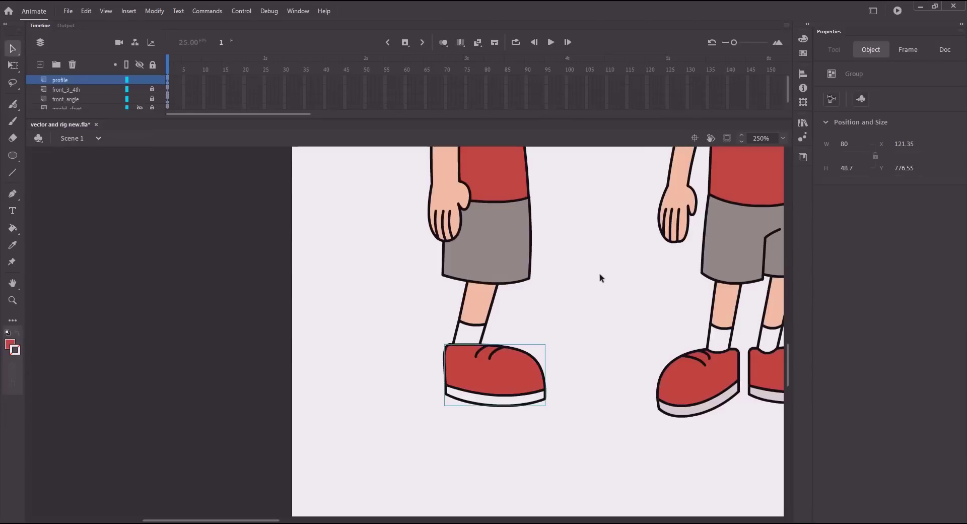
{"action": "left_click", "coordinate": [830, 145]}
{"action": "left_click", "coordinate": [662, 408]}
{"action": "key", "text": "v"}
{"action": "double_click", "coordinate": [505, 383]}
{"action": "left_click", "coordinate": [423, 392]}
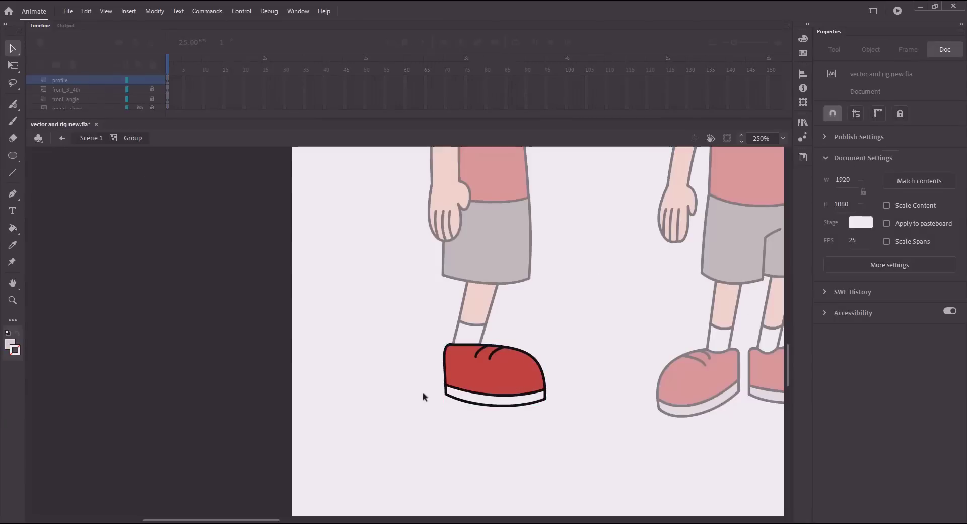
{"action": "key", "text": "k"}
{"action": "left_click", "coordinate": [498, 403]}
{"action": "key", "text": "v"}
{"action": "double_click", "coordinate": [354, 289]}
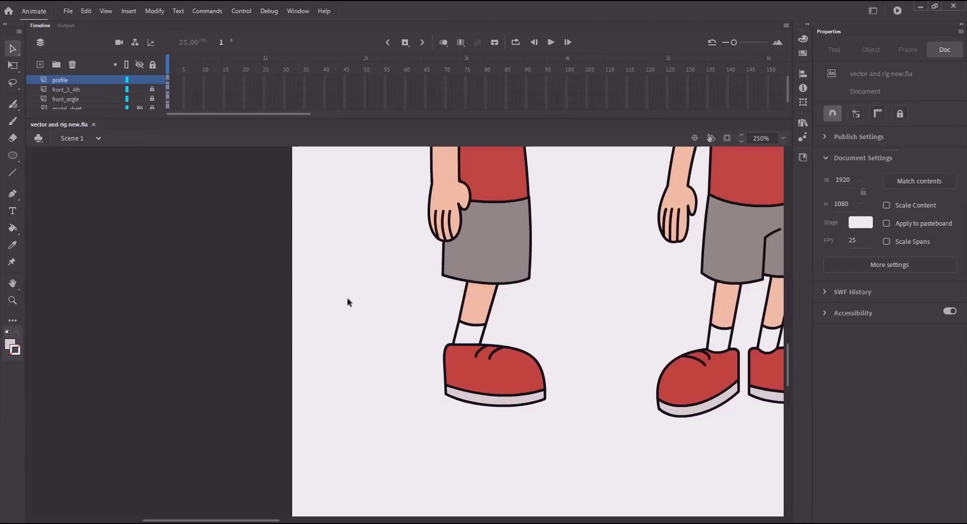
Step: Send the side-view shoe behind the sock and save the file
{"action": "key", "text": "ctrl+s"}
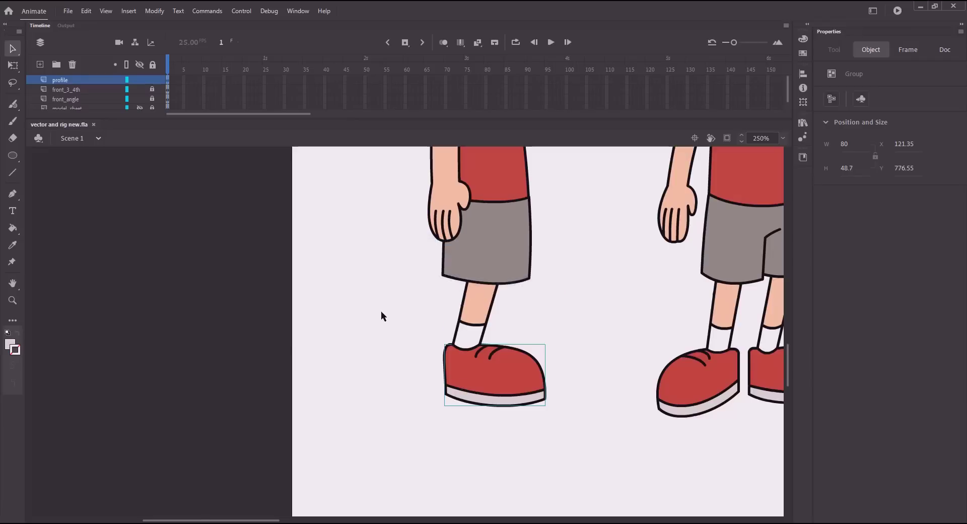
{"action": "left_click", "coordinate": [381, 310]}
{"action": "key", "text": "ctrl+2"}
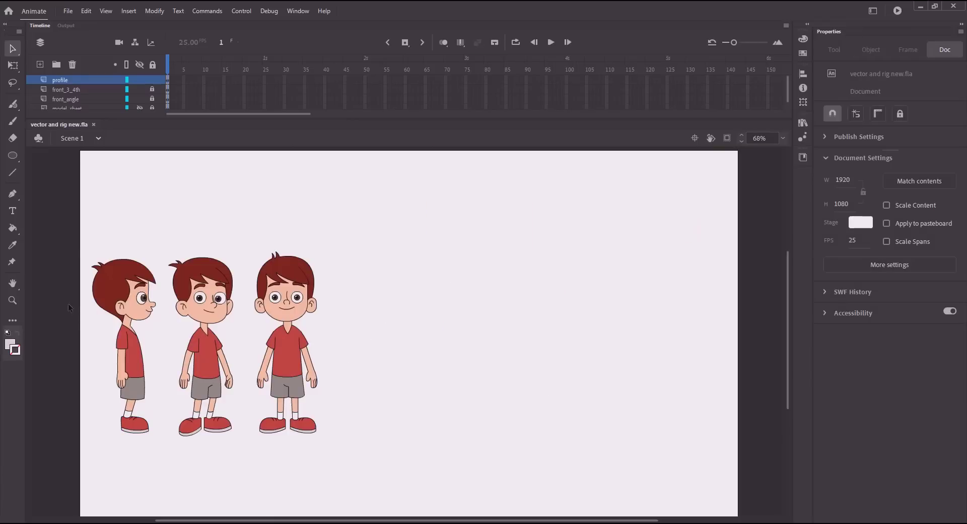
Step: Select all pieces of the side-view head and convert them to a graphic symbol named "Profile head"
{"action": "key", "text": "z"}
{"action": "left_click_drag", "start_coordinate": [80, 300], "coordinate": [139, 335]}
{"action": "left_click_drag", "start_coordinate": [136, 269], "coordinate": [230, 355]}
{"action": "left_click_drag", "start_coordinate": [231, 319], "coordinate": [205, 254]}
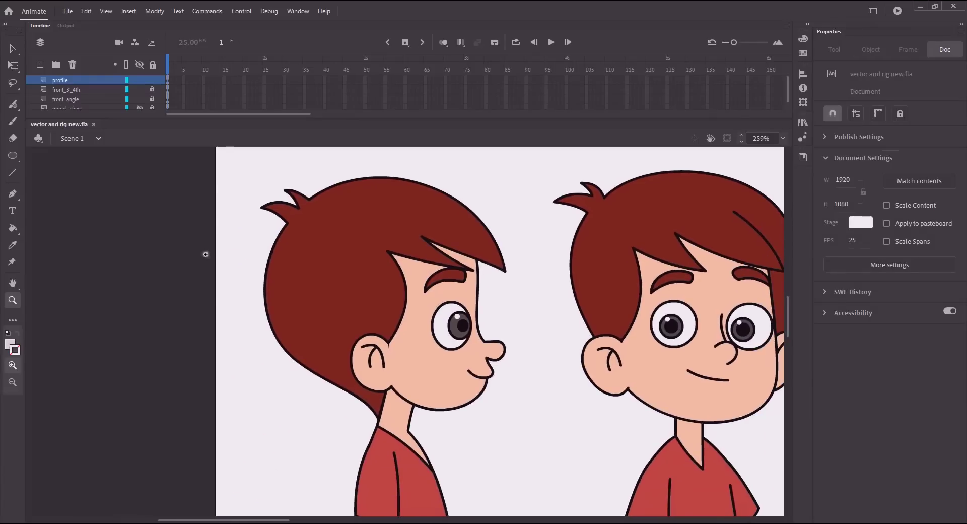
{"action": "key", "text": "v"}
{"action": "left_click_drag", "start_coordinate": [230, 174], "coordinate": [507, 421]}
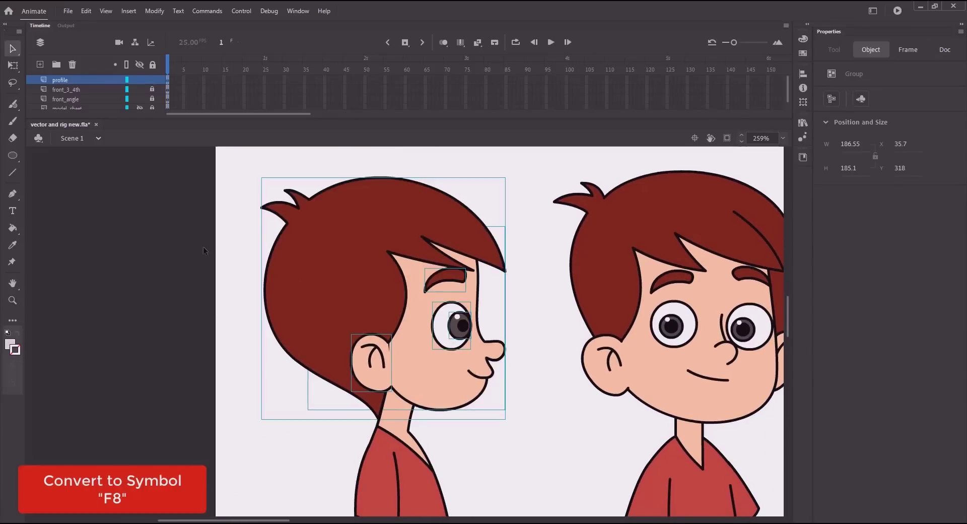
{"action": "key", "text": "F8"}
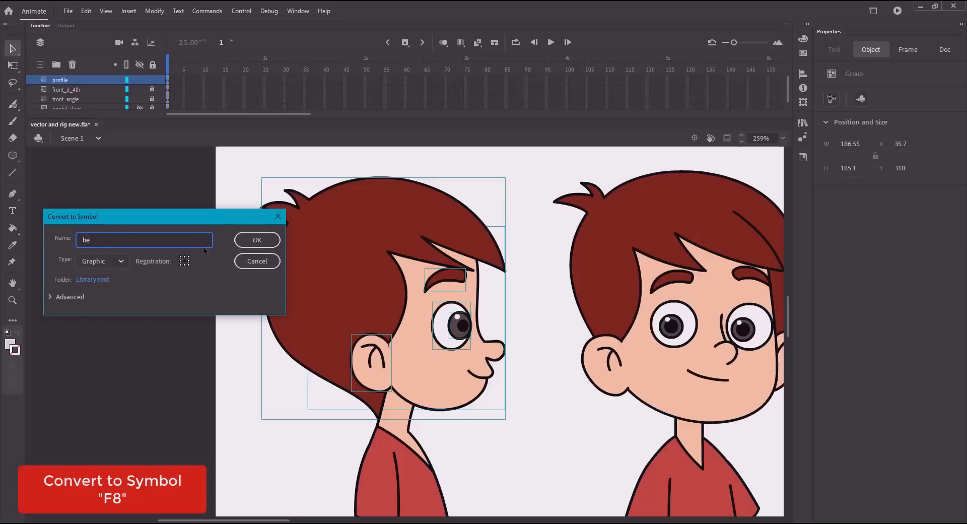
{"action": "type", "text": "Profile"}
{"action": "key", "text": "ctrl+a"}
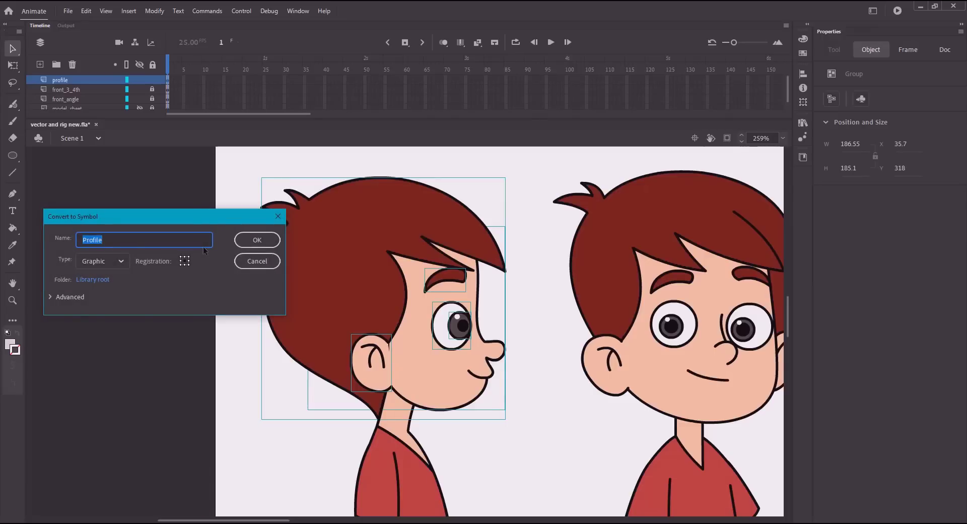
{"action": "key", "text": "Return"}
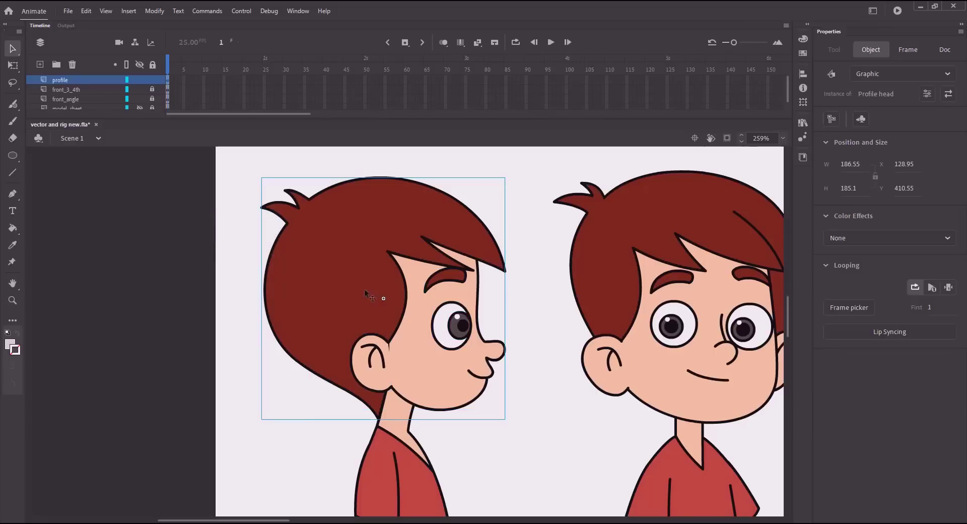
Step: Inside the head symbol, convert the eyeball and pupil together to a graphic symbol named "Profile eye"
{"action": "double_click", "coordinate": [367, 292]}
{"action": "left_click", "coordinate": [215, 302]}
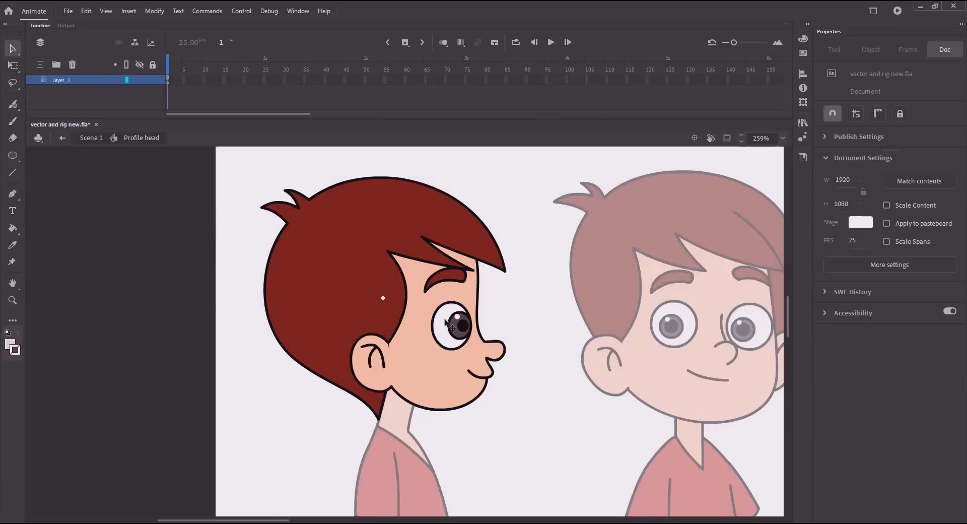
{"action": "left_click", "coordinate": [455, 327]}
{"action": "key", "text": "F8"}
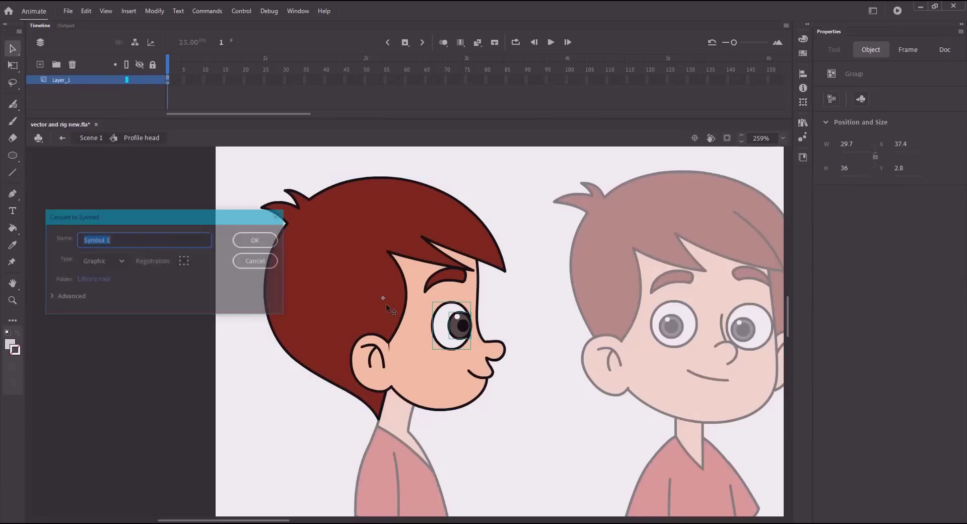
{"action": "type", "text": "Profile eye"}
{"action": "key", "text": "Return"}
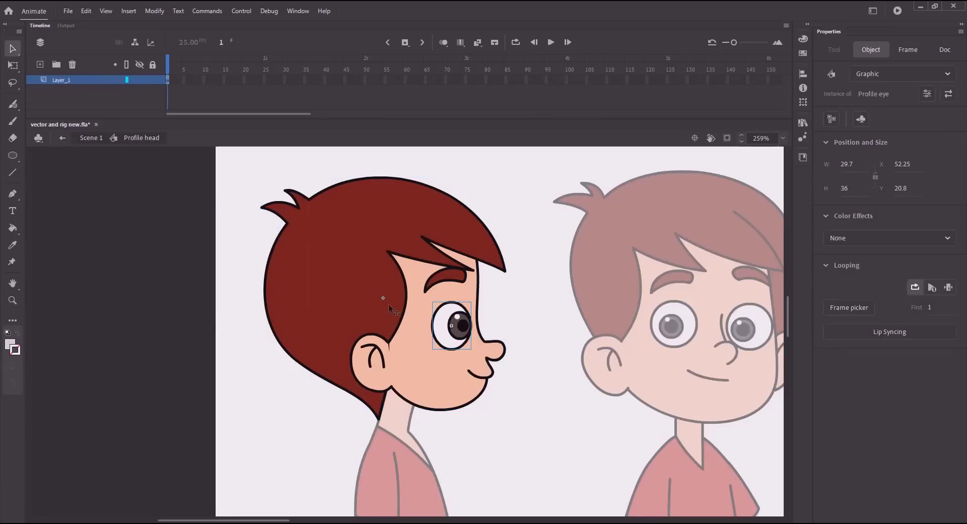
Step: Inside the eye symbol, convert the pupil group to a graphic symbol named "Profile pupil"
{"action": "double_click", "coordinate": [459, 325]}
{"action": "left_click", "coordinate": [464, 324]}
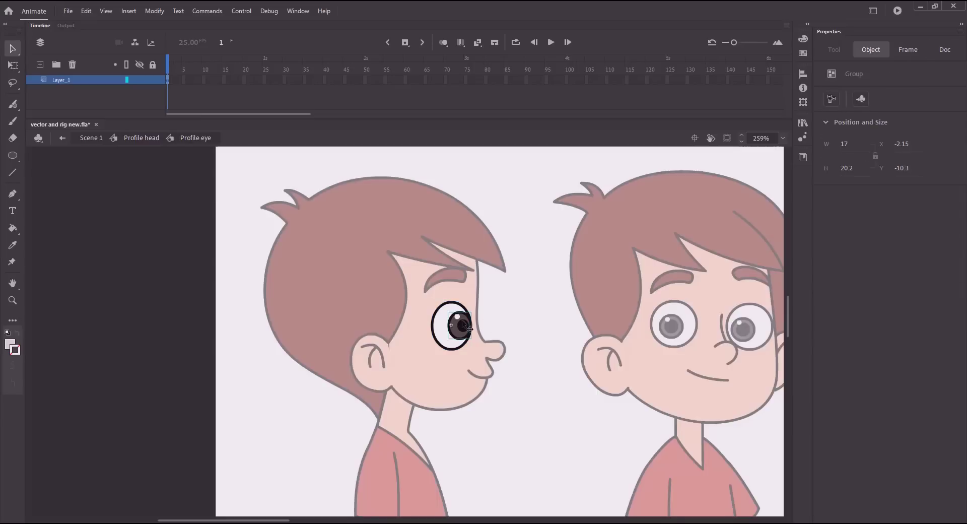
{"action": "key", "text": "F8"}
{"action": "type", "text": "Profile pupil"}
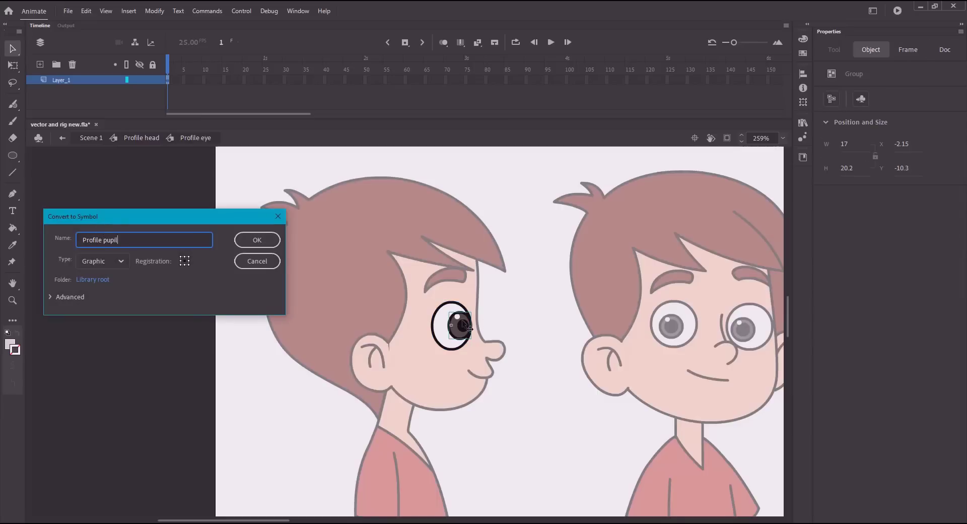
{"action": "key", "text": "Return"}
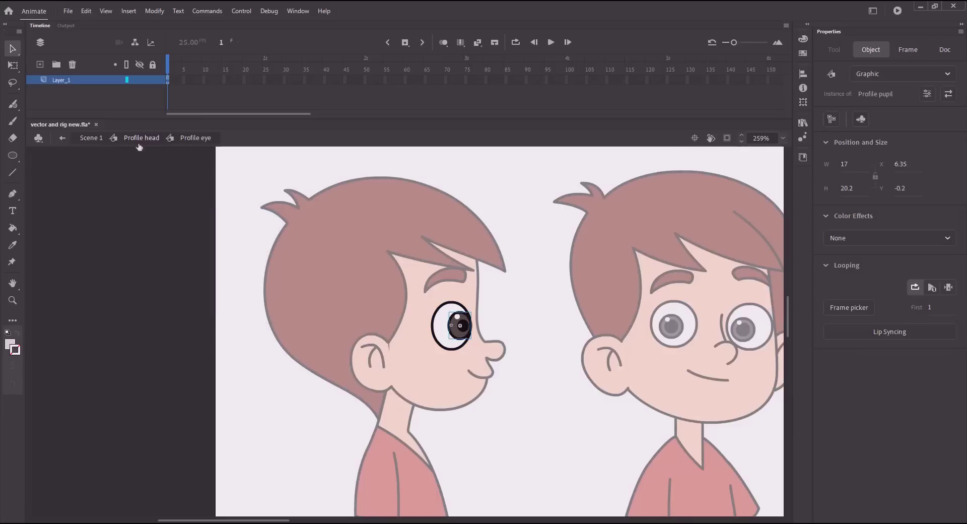
Step: Go back to the head symbol, convert the eyebrow to a graphic symbol named "Profile eyebrow", and return to the main scene
{"action": "left_click", "coordinate": [142, 138]}
{"action": "left_click", "coordinate": [409, 285]}
{"action": "key", "text": "F8"}
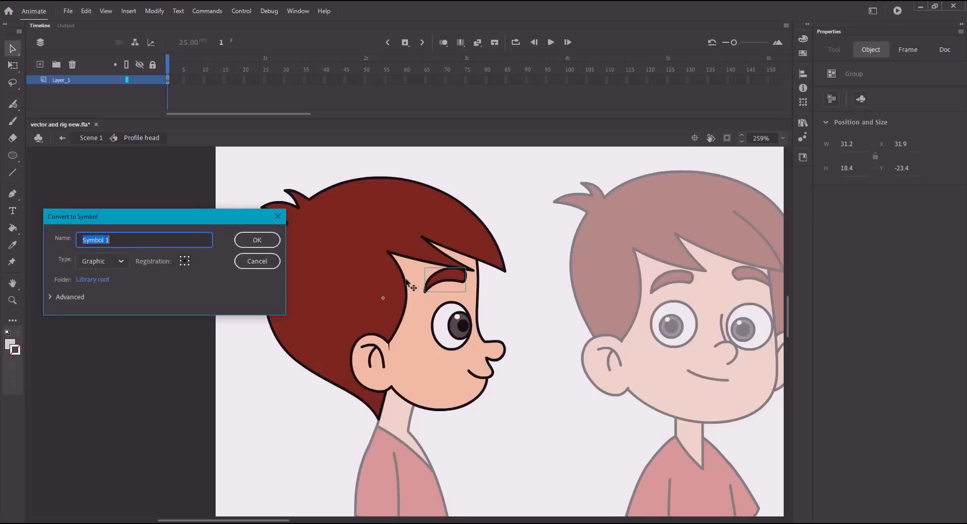
{"action": "type", "text": "Profile eyebrow"}
{"action": "key", "text": "Return"}
{"action": "left_click", "coordinate": [84, 138]}
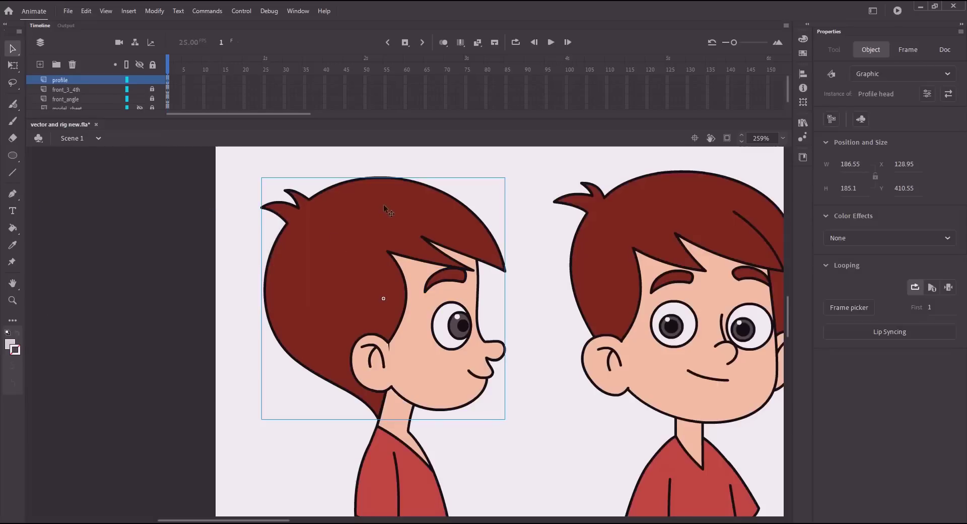
Step: Reopen the head symbol and convert the hair group to a graphic symbol named "Profile hair"
{"action": "double_click", "coordinate": [361, 241]}
{"action": "key", "text": "F8"}
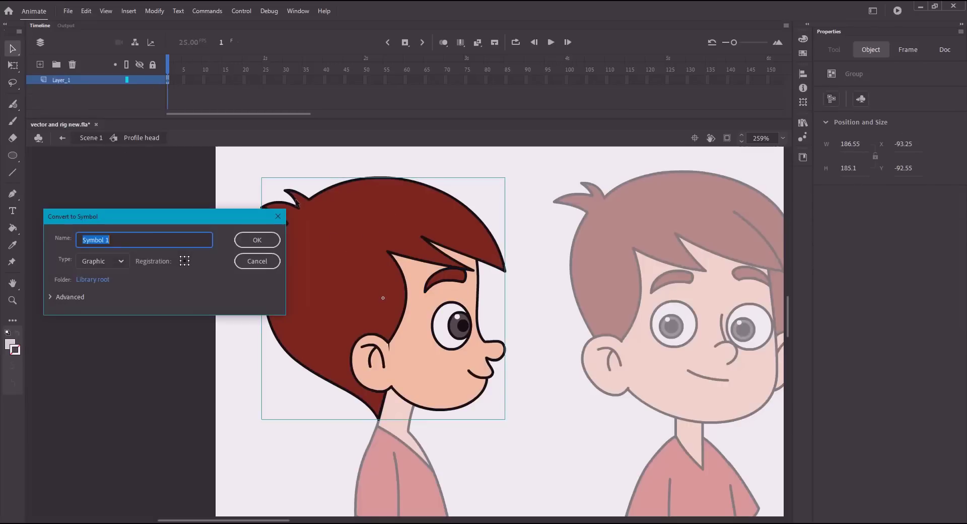
{"action": "type", "text": "Profile hair"}
{"action": "key", "text": "Return"}
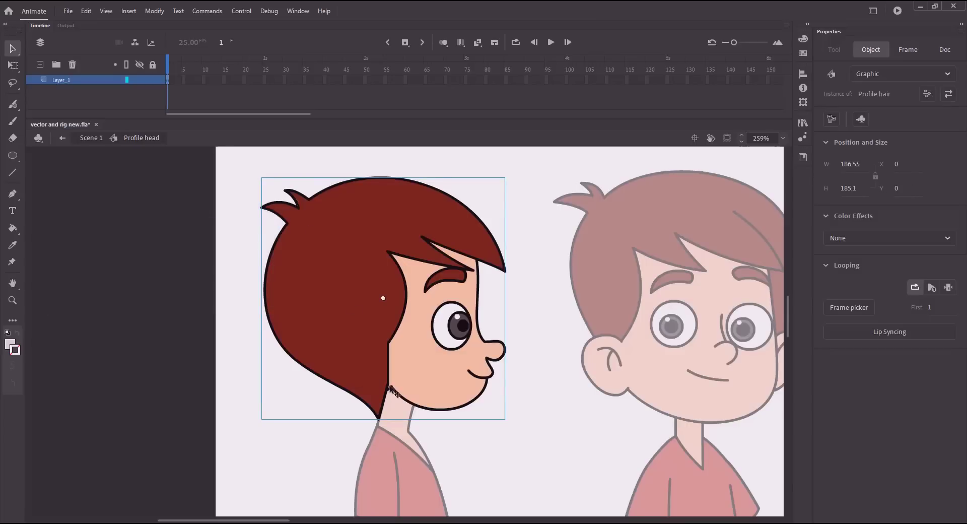
Step: Convert the ear group behind the hair to a graphic symbol named "Profile ear"
{"action": "left_click", "coordinate": [390, 386]}
{"action": "key", "text": "F8"}
{"action": "type", "text": "Profile ear"}
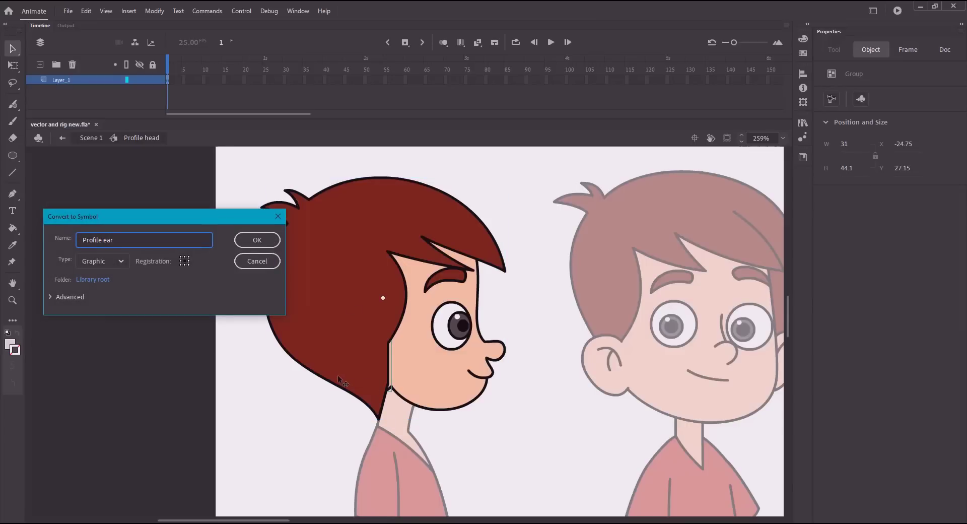
{"action": "key", "text": "Return"}
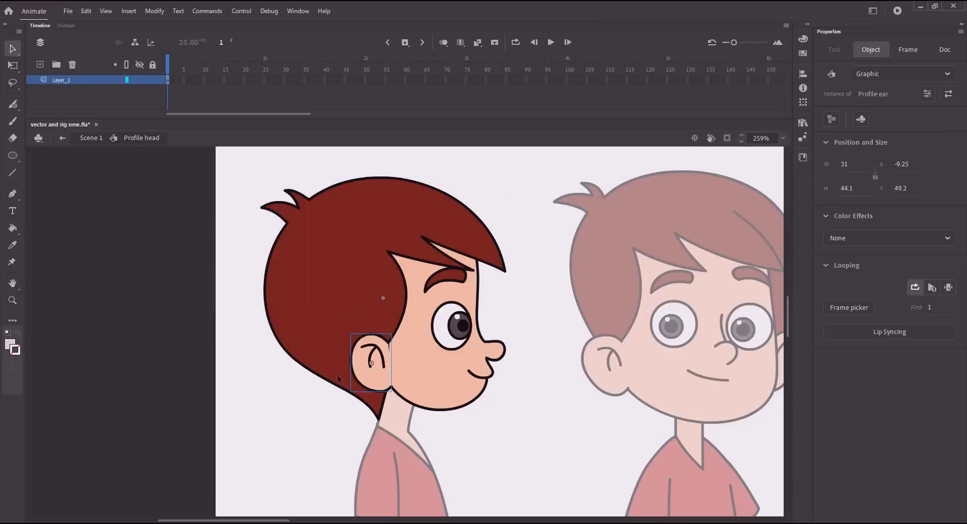
Step: Inside the ear's group, bulge the front edge of the skin fill outward over the hair outline, and return to the head symbol
{"action": "double_click", "coordinate": [379, 362]}
{"action": "double_click", "coordinate": [386, 360]}
{"action": "left_click", "coordinate": [393, 355]}
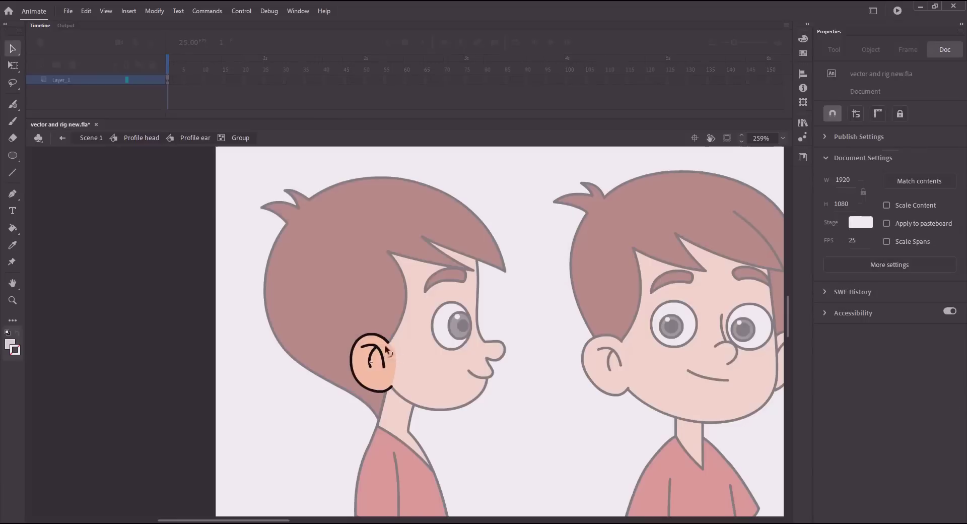
{"action": "left_click", "coordinate": [141, 137]}
Step: Convert the remaining face group in the head symbol to a graphic symbol named "profile face"
{"action": "scroll", "coordinate": [325, 286], "scroll_direction": "down", "scroll_amount": 2}
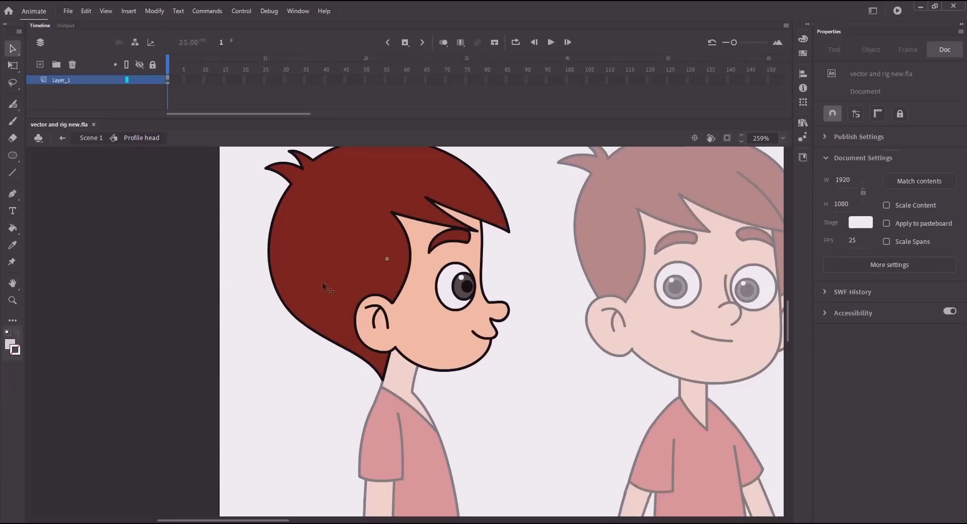
{"action": "left_click", "coordinate": [448, 291]}
{"action": "left_click", "coordinate": [445, 238]}
{"action": "left_click", "coordinate": [376, 250]}
{"action": "left_click", "coordinate": [455, 340]}
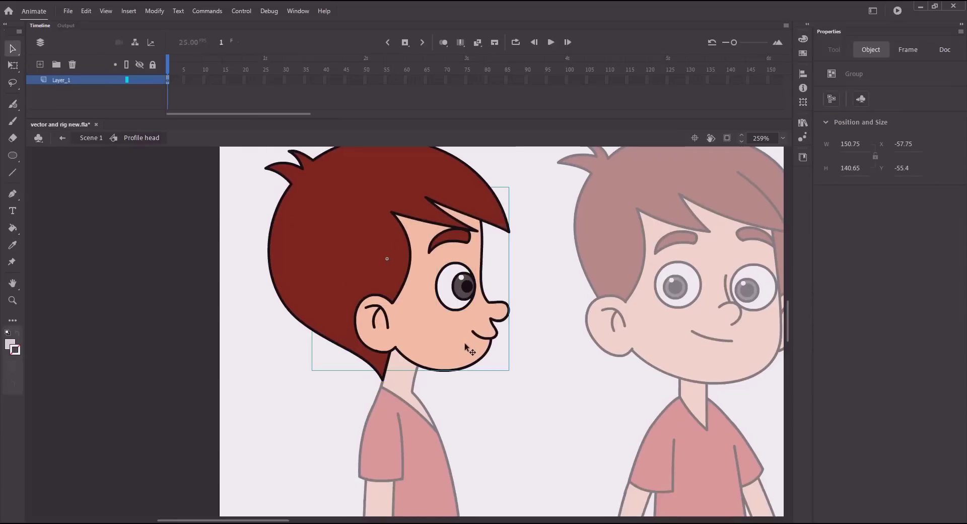
{"action": "key", "text": "F8"}
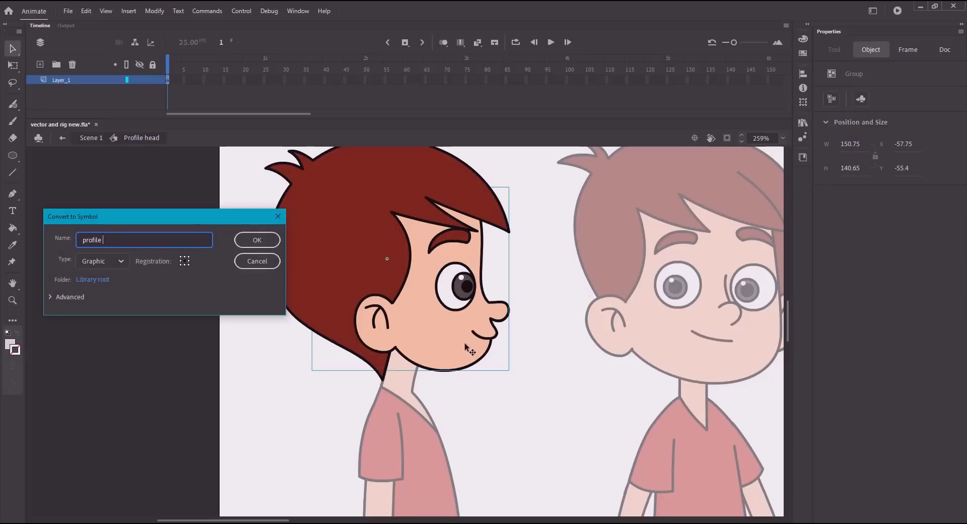
{"action": "key", "text": "Return"}
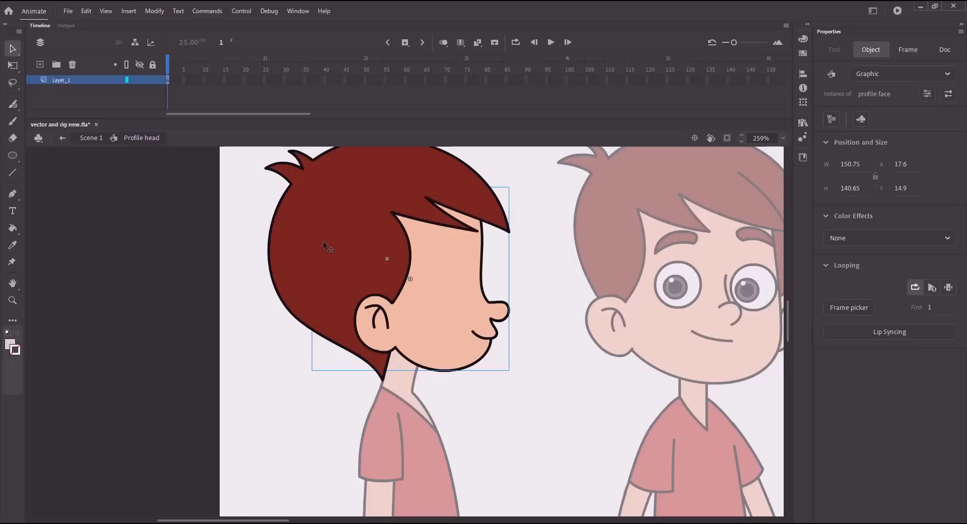
Step: Distribute the head symbol's parts to separate layers with the eye and eyebrow in front of the face, and save from the main scene
{"action": "left_click", "coordinate": [347, 258], "text": "shift"}
{"action": "right_click", "coordinate": [352, 260]}
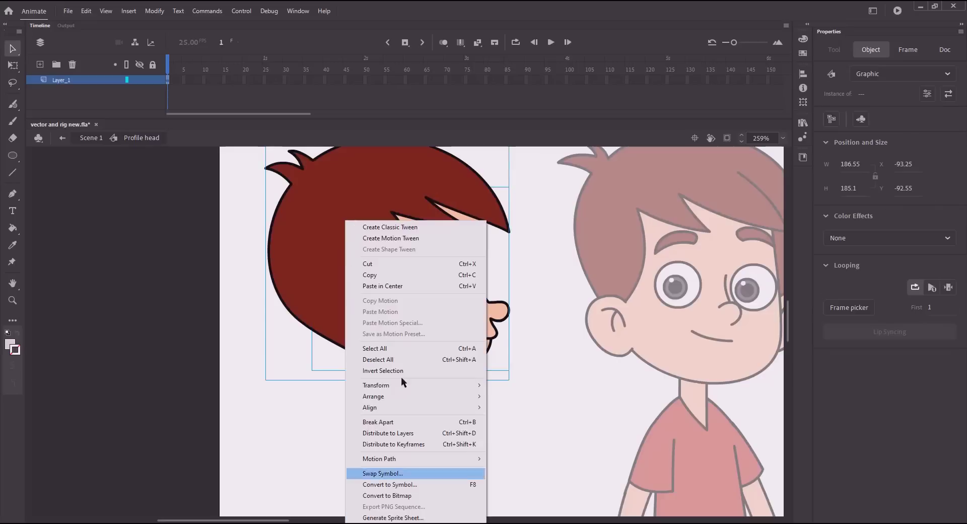
{"action": "left_click", "coordinate": [428, 434]}
{"action": "left_click", "coordinate": [93, 138]}
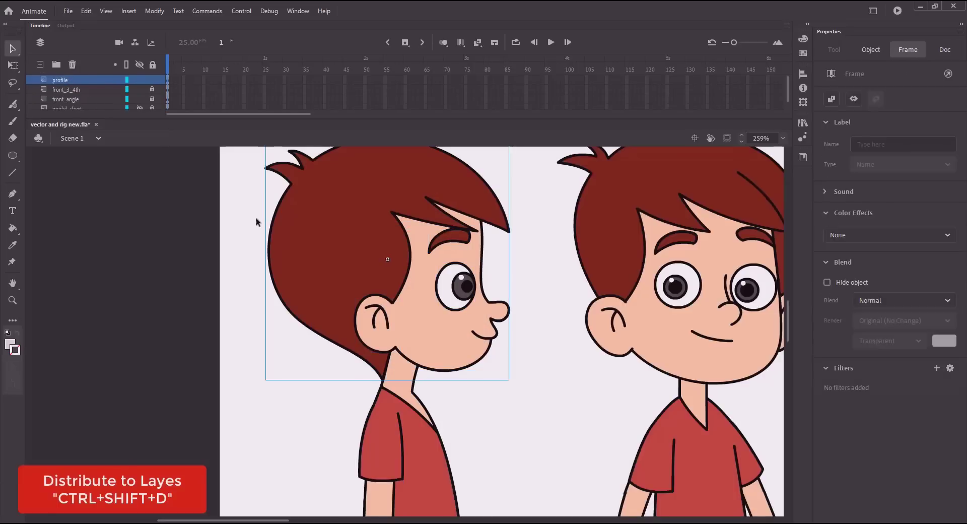
{"action": "left_click", "coordinate": [257, 220]}
{"action": "key", "text": "ctrl+s"}
Step: Convert the side-view neck group to a graphic symbol named "Profile neck"
{"action": "left_click_drag", "start_coordinate": [379, 292], "coordinate": [377, 224]}
{"action": "left_click", "coordinate": [399, 305]}
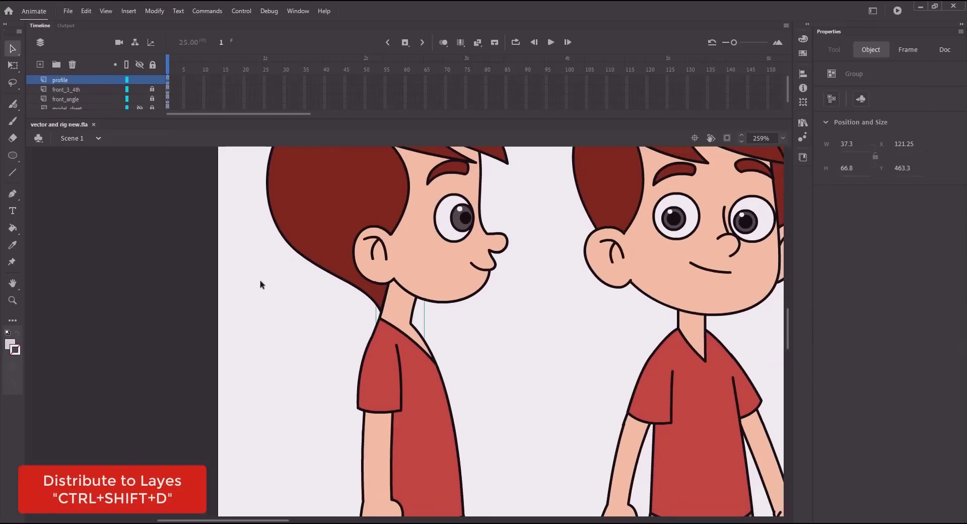
{"action": "key", "text": "F8"}
{"action": "type", "text": "Profile neck"}
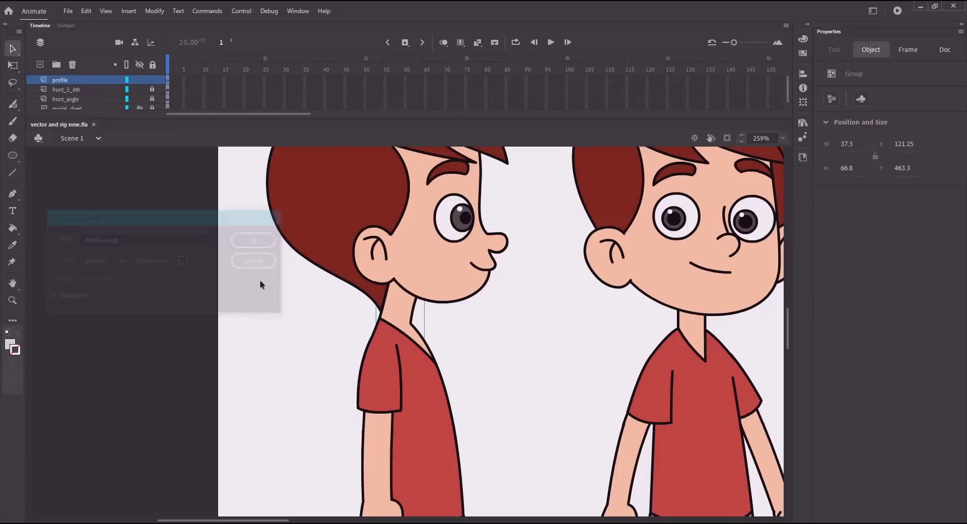
{"action": "key", "text": "Return"}
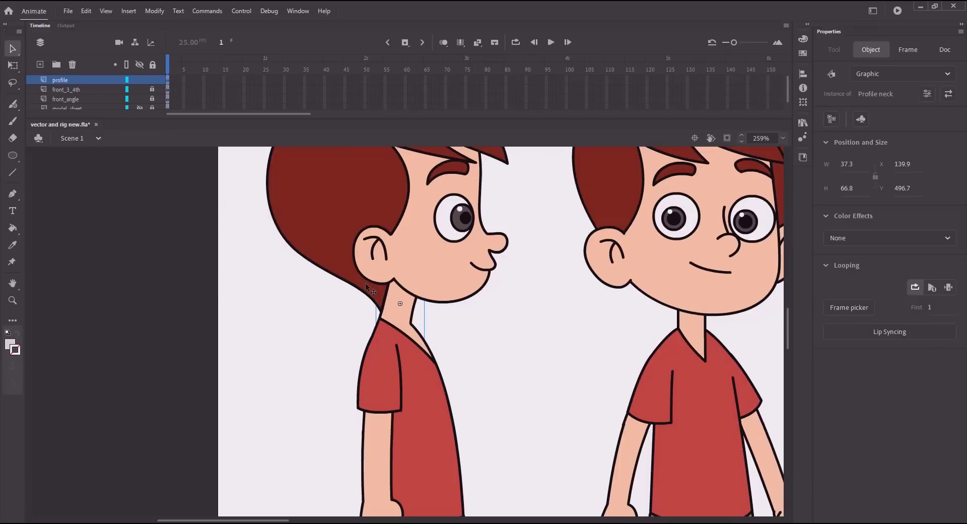
Step: Select the side-view sleeve, arm and hand pieces and convert them to one graphic symbol named "Profile hand"
{"action": "left_click_drag", "start_coordinate": [225, 297], "coordinate": [216, 236]}
{"action": "left_click_drag", "start_coordinate": [305, 303], "coordinate": [363, 439]}
{"action": "left_click_drag", "start_coordinate": [357, 400], "coordinate": [279, 383]}
{"action": "key", "text": "ctrl+z"}
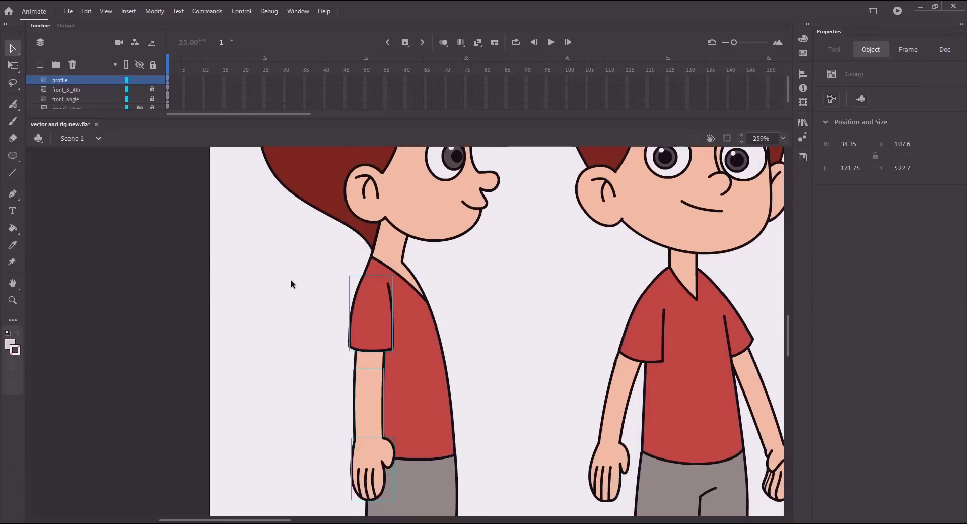
{"action": "key", "text": "F8"}
{"action": "type", "text": "Profile hand"}
{"action": "key", "text": "Return"}
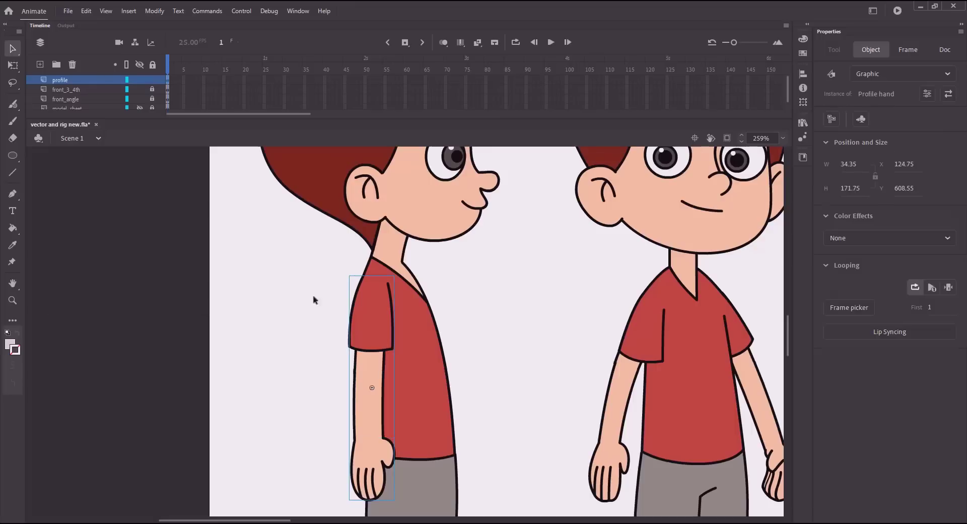
Step: Inside the side-view hand symbol, convert the sleeve and upper arm pieces to a graphic symbol named "Profile upper hand"
{"action": "double_click", "coordinate": [359, 334]}
{"action": "left_click_drag", "start_coordinate": [320, 278], "coordinate": [371, 327]}
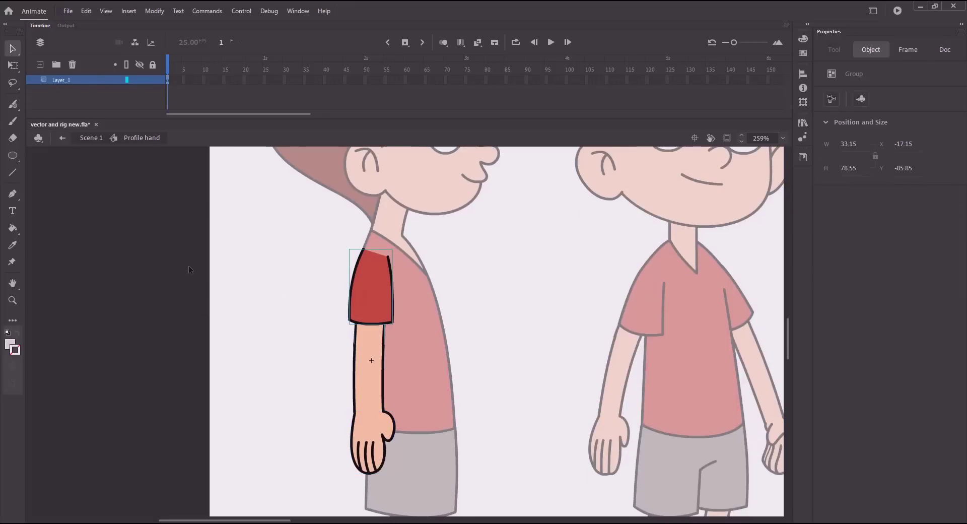
{"action": "key", "text": "F8"}
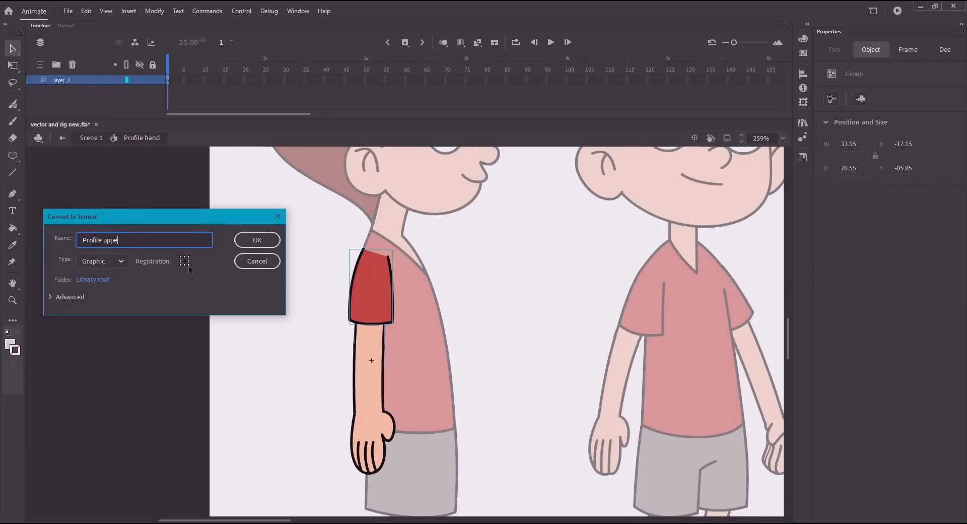
{"action": "type", "text": "Profile upper hand"}
{"action": "key", "text": "Return"}
Step: Convert the side-view forearm group to a graphic symbol named "Profile forearm"
{"action": "scroll", "coordinate": [341, 323], "scroll_direction": "down", "scroll_amount": 2}
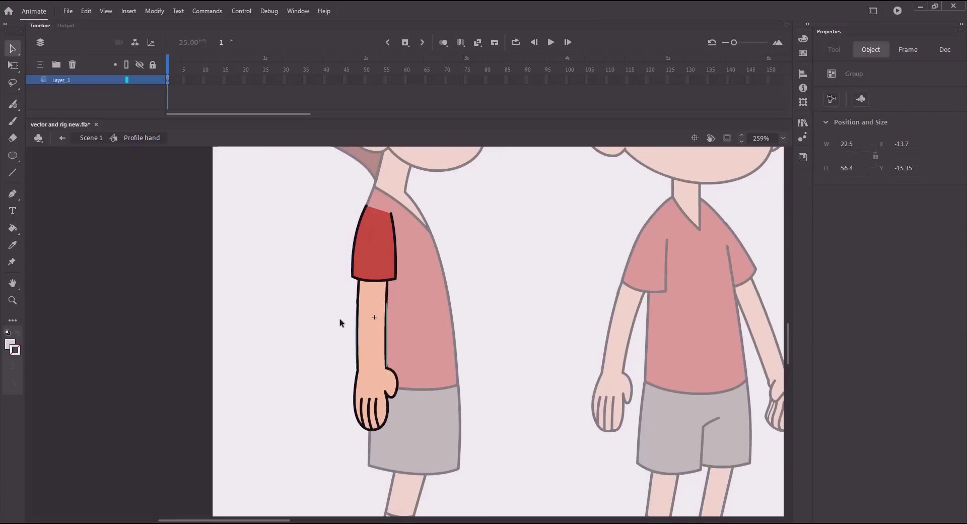
{"action": "key", "text": "F8"}
{"action": "type", "text": "Profile forearm"}
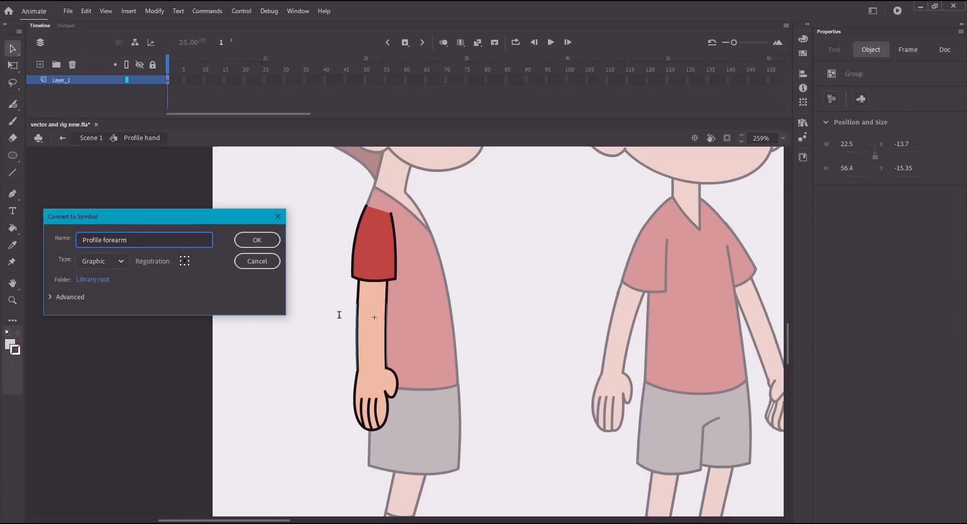
{"action": "key", "text": "Return"}
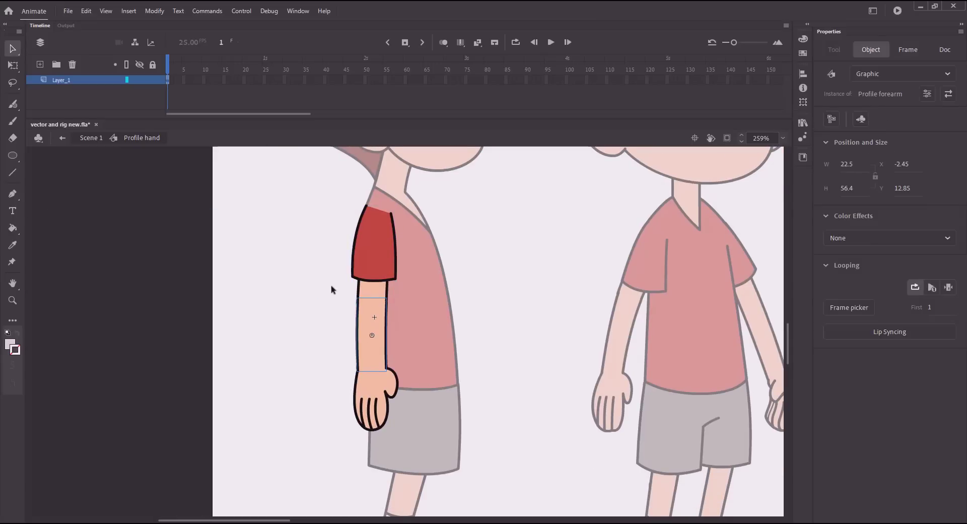
Step: Convert the elbow joint group of the side-view arm to a graphic symbol named "Profile elbow"
{"action": "left_click", "coordinate": [367, 259]}
{"action": "key", "text": "F8"}
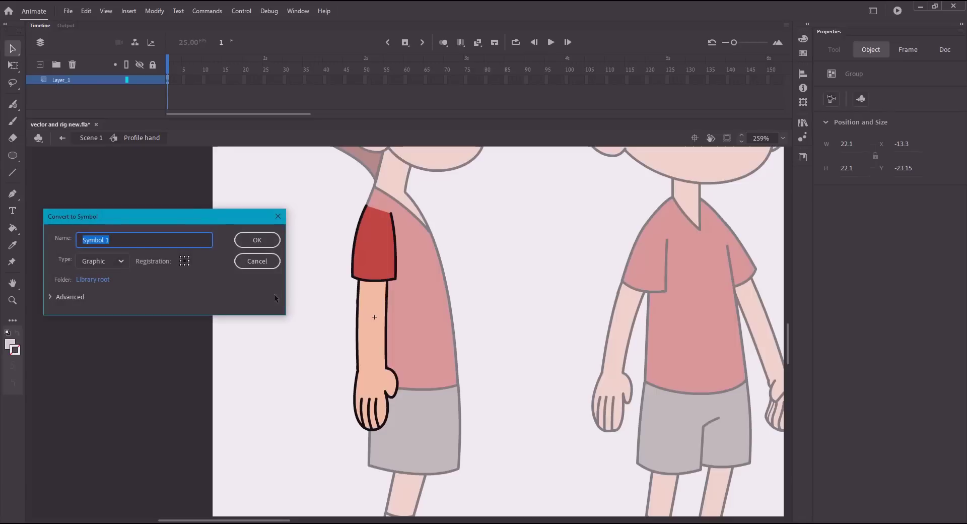
{"action": "type", "text": "Profile elbow"}
{"action": "key", "text": "Return"}
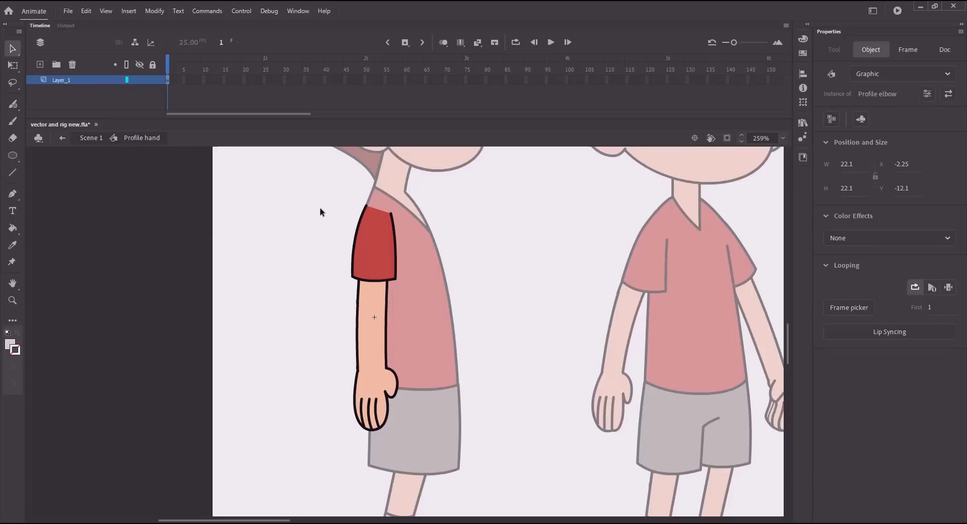
Step: Convert the palm and fingers group of the side-view arm to a graphic symbol named "Profile palm"
{"action": "left_click", "coordinate": [341, 382]}
{"action": "key", "text": "F8"}
{"action": "type", "text": "Profile p"}
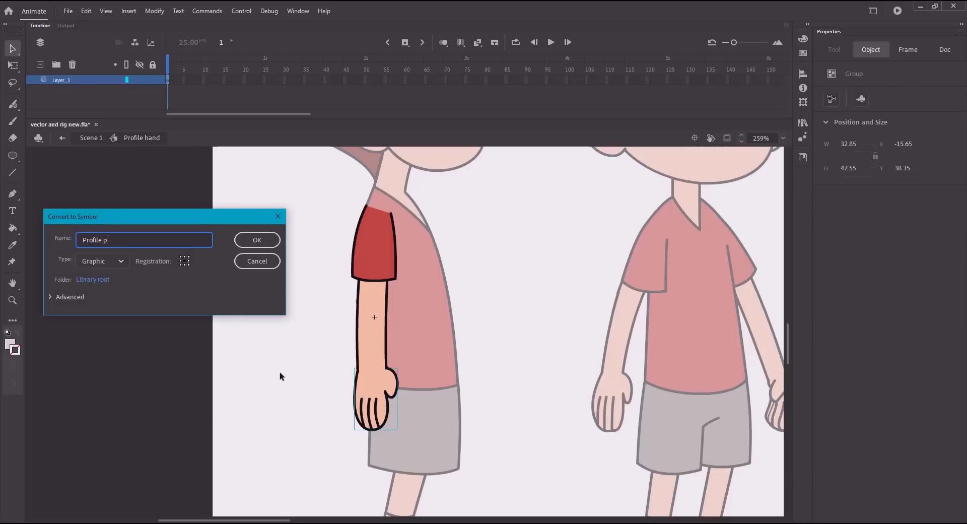
{"action": "type", "text": "alm"}
{"action": "key", "text": "Return"}
Step: Select the wrist joint group without the forearm and convert it to a graphic symbol named "Profile wrist"
{"action": "left_click", "coordinate": [363, 347]}
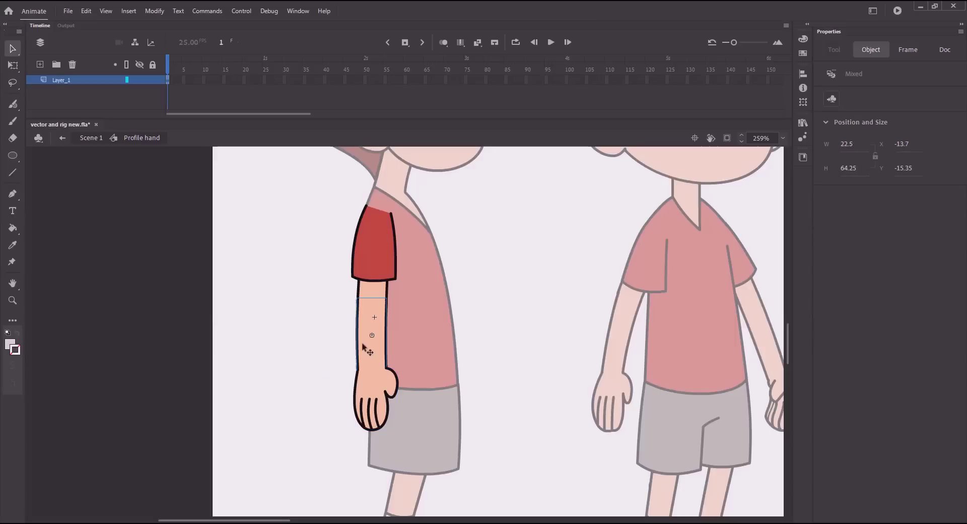
{"action": "left_click", "coordinate": [336, 362]}
{"action": "key", "text": "F8"}
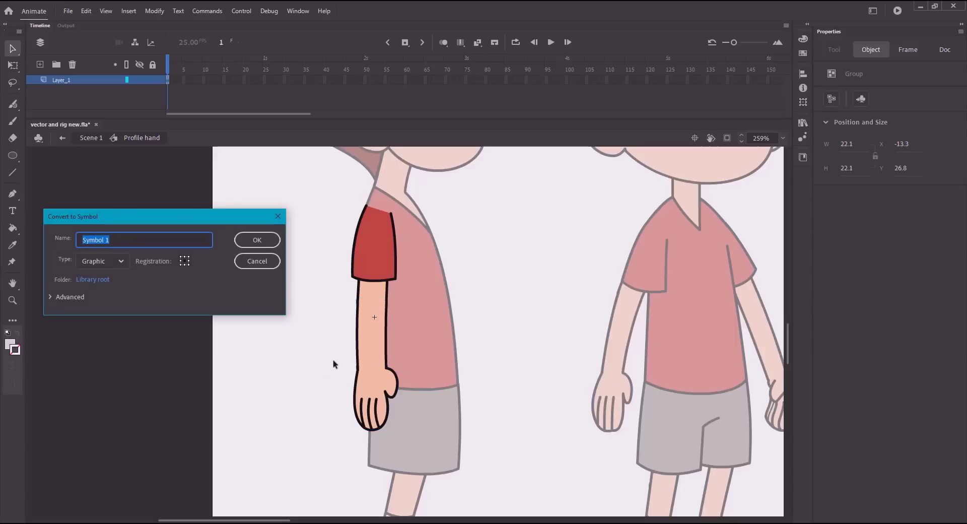
{"action": "type", "text": "Profile wrist"}
{"action": "key", "text": "Return"}
Step: Distribute all parts of the side-view hand symbol to separate layers and delete the empty Layer_1
{"action": "left_click", "coordinate": [288, 331]}
{"action": "key", "text": "ctrl+a"}
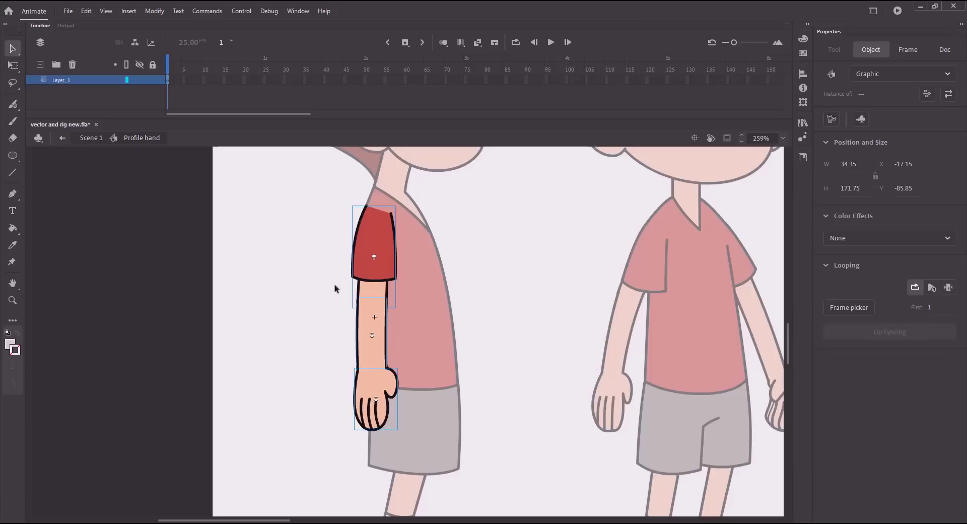
{"action": "right_click", "coordinate": [356, 220]}
{"action": "left_click", "coordinate": [398, 431]}
{"action": "left_click", "coordinate": [296, 367]}
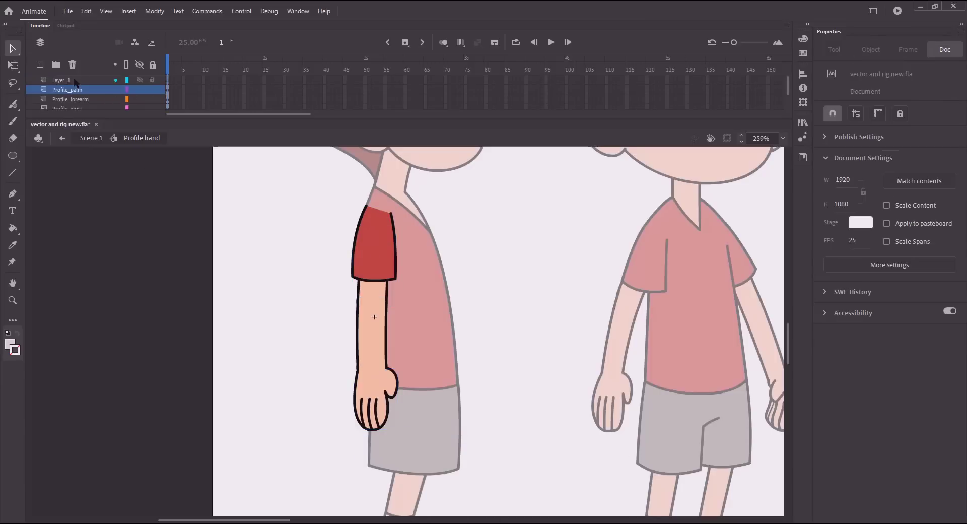
{"action": "left_click", "coordinate": [74, 79]}
{"action": "left_click", "coordinate": [73, 64]}
Step: Return to Scene 1 and save the document
{"action": "left_click", "coordinate": [93, 138]}
{"action": "left_click", "coordinate": [299, 220]}
{"action": "key", "text": "ctrl+s"}
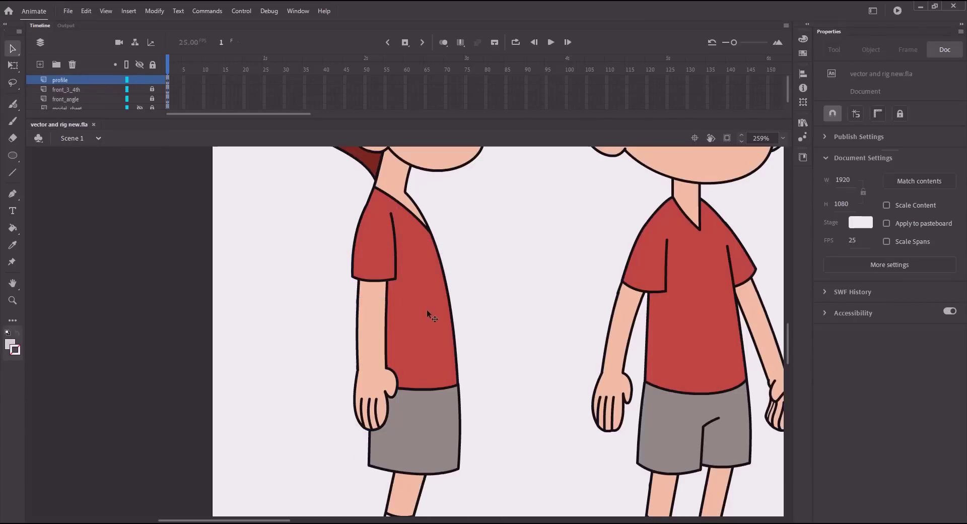
Step: Convert the side-view red shirt group to a graphic symbol named "Profile torso"
{"action": "left_click", "coordinate": [427, 310]}
{"action": "key", "text": "F8"}
{"action": "type", "text": "Profile "}
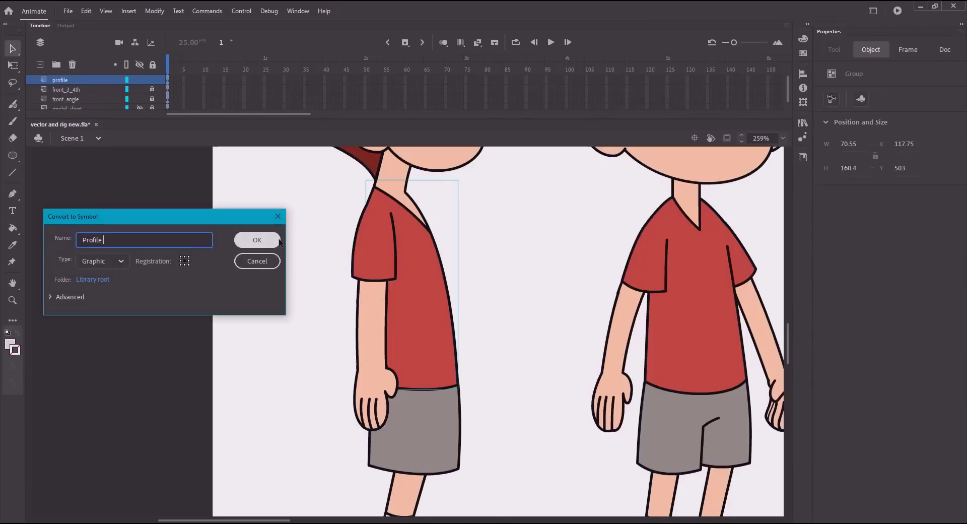
{"action": "type", "text": "tors"}
{"action": "left_click", "coordinate": [279, 240]}
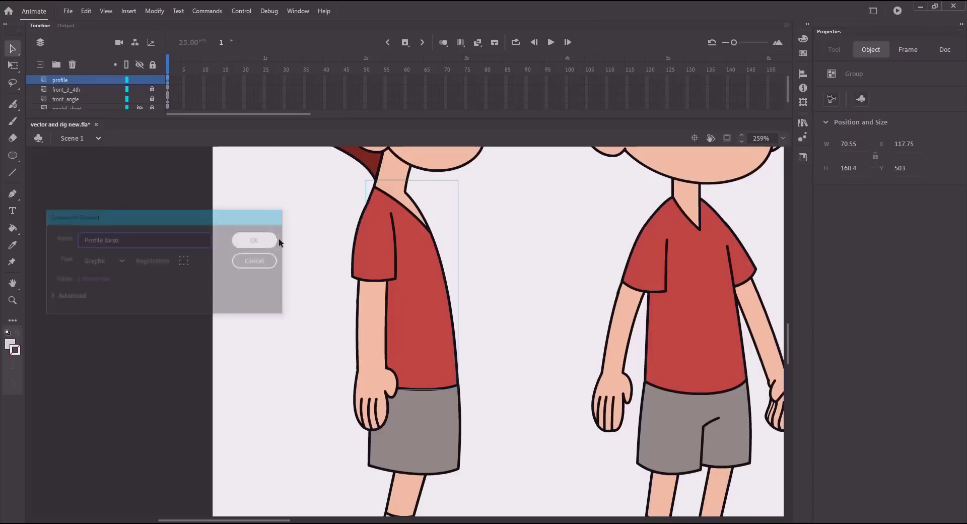
Step: Select the side-view shorts, leg and shoe pieces and convert them to one graphic symbol named "Profile leg", placed behind the hand
{"action": "left_click_drag", "start_coordinate": [338, 259], "coordinate": [332, 227]}
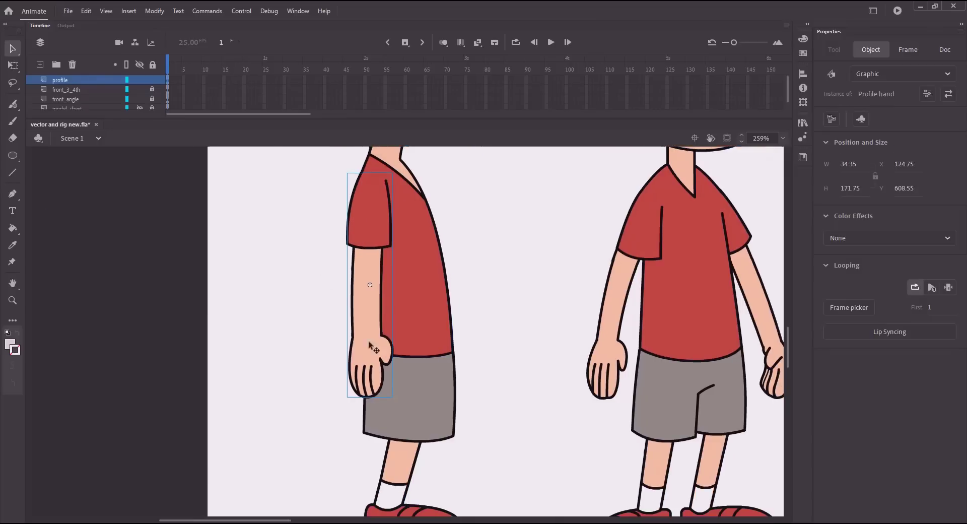
{"action": "left_click", "coordinate": [393, 386]}
{"action": "left_click_drag", "start_coordinate": [289, 326], "coordinate": [284, 223]}
{"action": "left_click_drag", "start_coordinate": [465, 490], "coordinate": [356, 328]}
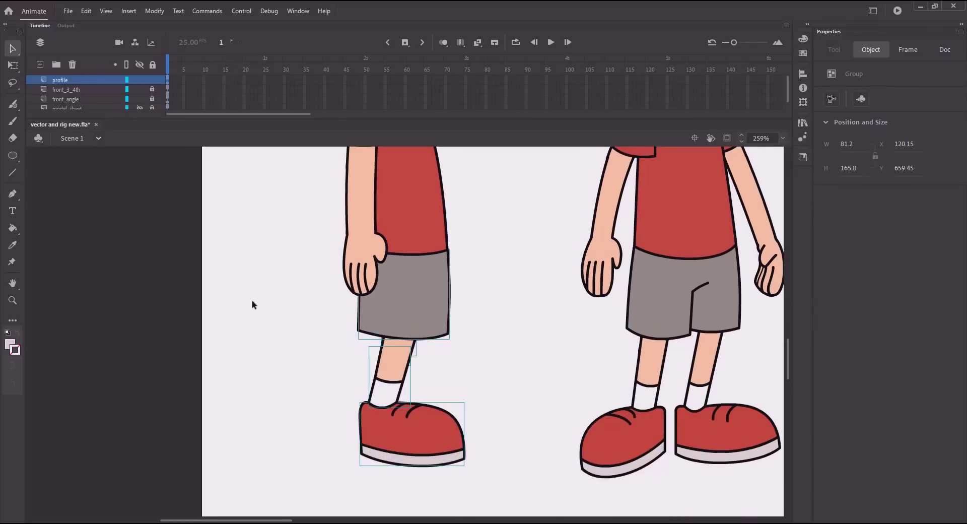
{"action": "key", "text": "F8"}
{"action": "type", "text": "Profile leg"}
{"action": "key", "text": "Return"}
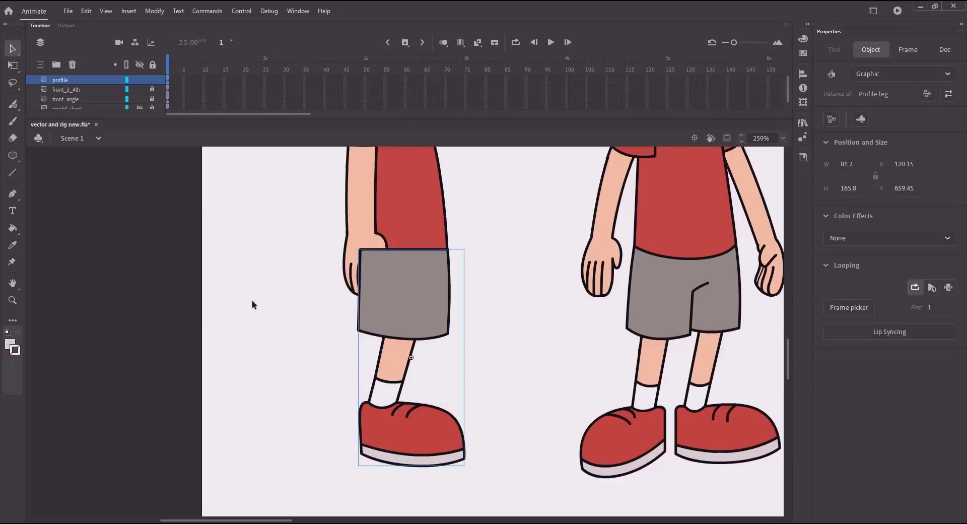
Step: Inside the side-view leg symbol, convert the shorts and thigh pieces to a graphic symbol named "Profile upper leg"
{"action": "double_click", "coordinate": [406, 308]}
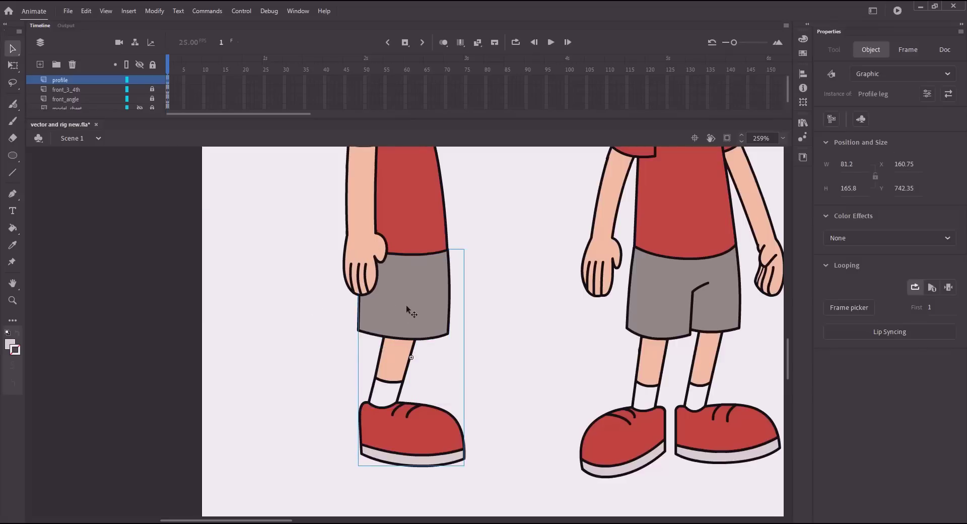
{"action": "left_click_drag", "start_coordinate": [322, 291], "coordinate": [409, 342]}
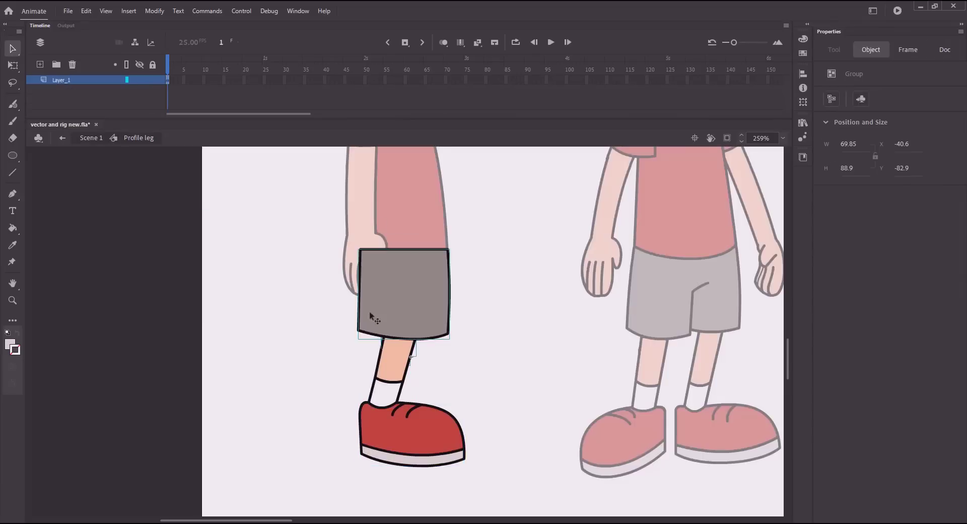
{"action": "left_click", "coordinate": [378, 318], "text": "shift"}
{"action": "key", "text": "F8"}
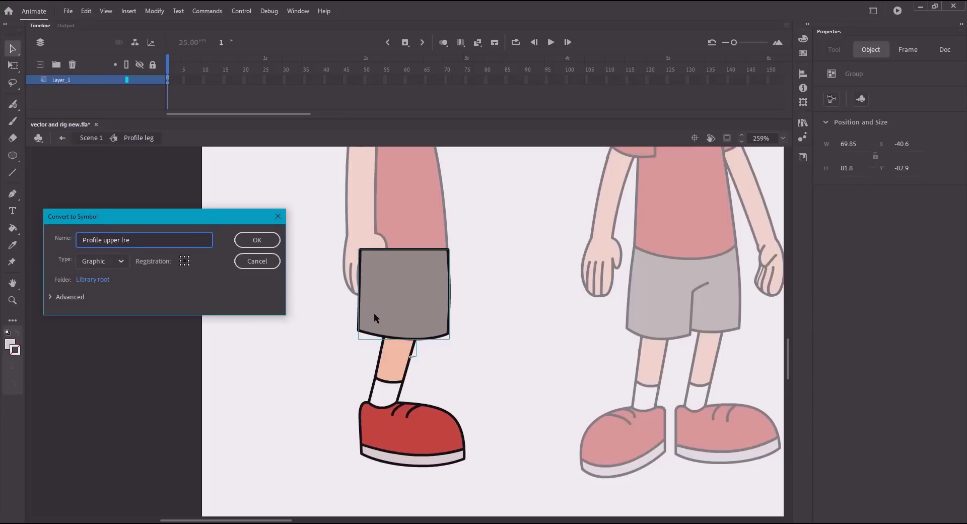
{"action": "type", "text": "Profile upper leg"}
{"action": "key", "text": "Return"}
Step: Convert the shin and sock group of the side-view leg to a graphic symbol named "Profile lower leg"
{"action": "left_click", "coordinate": [388, 376]}
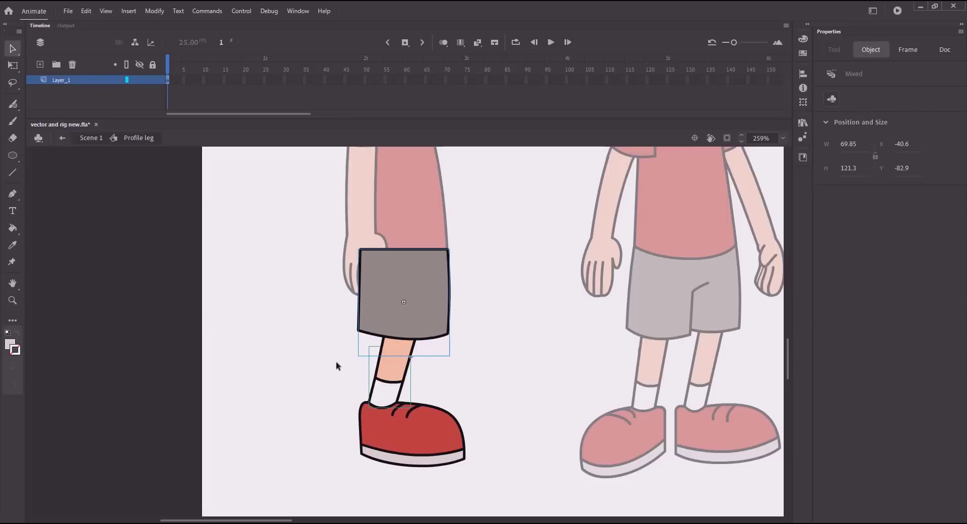
{"action": "key", "text": "F8"}
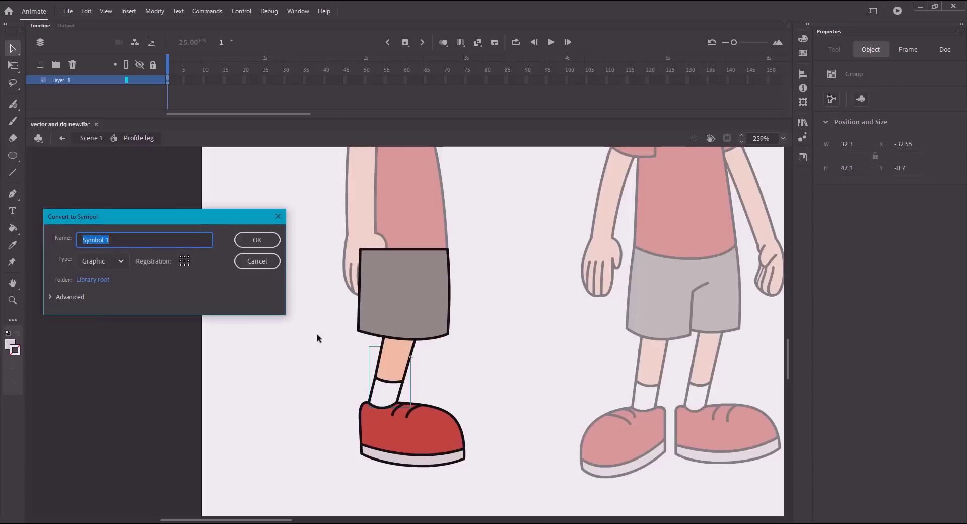
{"action": "type", "text": "Profile lower leg"}
{"action": "key", "text": "Return"}
{"action": "left_click", "coordinate": [302, 330]}
Step: Convert the side-view shoe group to a graphic symbol named "Profile shoe" and send it to the back
{"action": "left_click_drag", "start_coordinate": [313, 318], "coordinate": [325, 257]}
{"action": "left_click", "coordinate": [390, 371]}
{"action": "key", "text": "F8"}
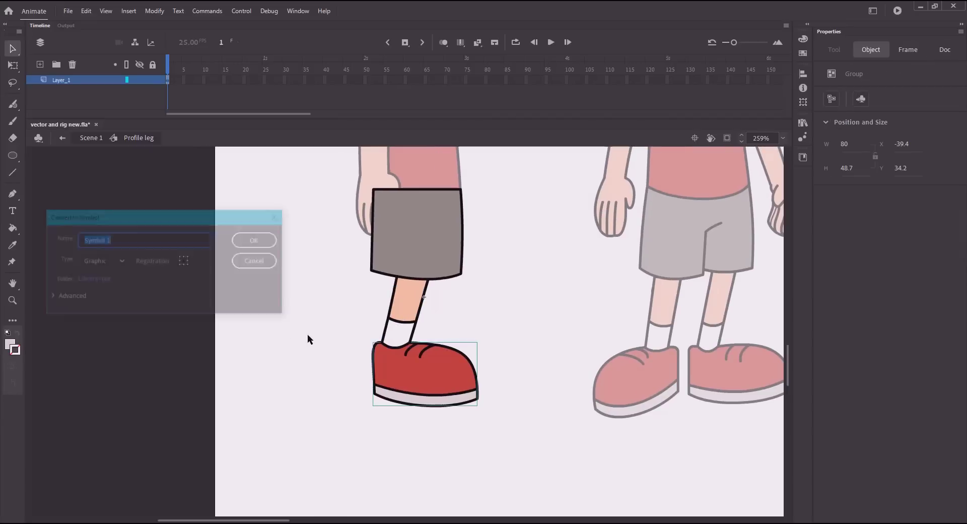
{"action": "type", "text": "Profile shoe"}
{"action": "key", "text": "Return"}
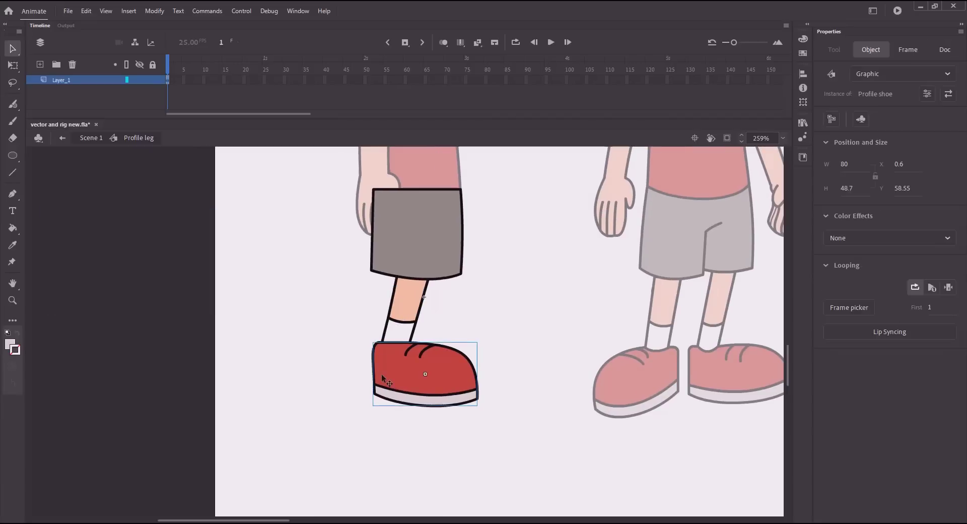
{"action": "key", "text": "ctrl+shift+Down"}
Step: Isolate the knee joint group, convert it to a graphic symbol named "Profile knee" and send it to the back
{"action": "left_click_drag", "start_coordinate": [327, 287], "coordinate": [403, 328]}
{"action": "left_click", "coordinate": [403, 329], "text": "shift"}
{"action": "left_click", "coordinate": [389, 272], "text": "shift"}
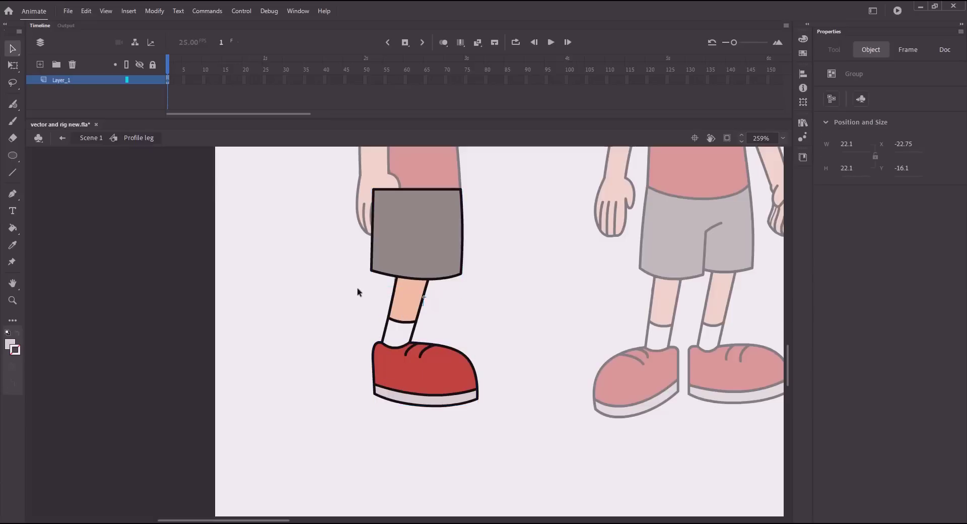
{"action": "key", "text": "F8"}
{"action": "type", "text": "Profile knee"}
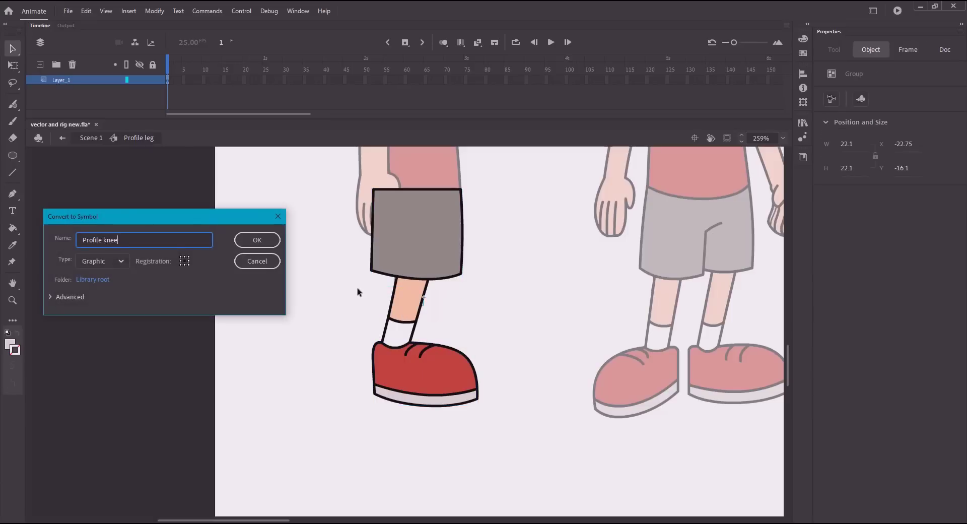
{"action": "key", "text": "Return"}
{"action": "key", "text": "ctrl+shift+Down"}
Step: Distribute all parts of the side-view leg symbol to separate layers and save from the main scene
{"action": "key", "text": "ctrl+a"}
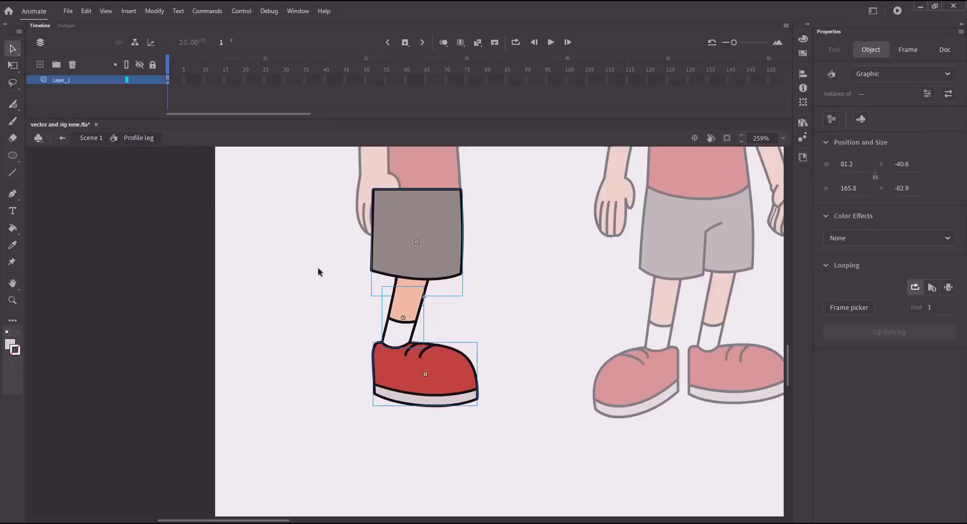
{"action": "right_click", "coordinate": [406, 297]}
{"action": "left_click", "coordinate": [448, 434]}
{"action": "double_click", "coordinate": [246, 345]}
{"action": "left_click", "coordinate": [221, 188]}
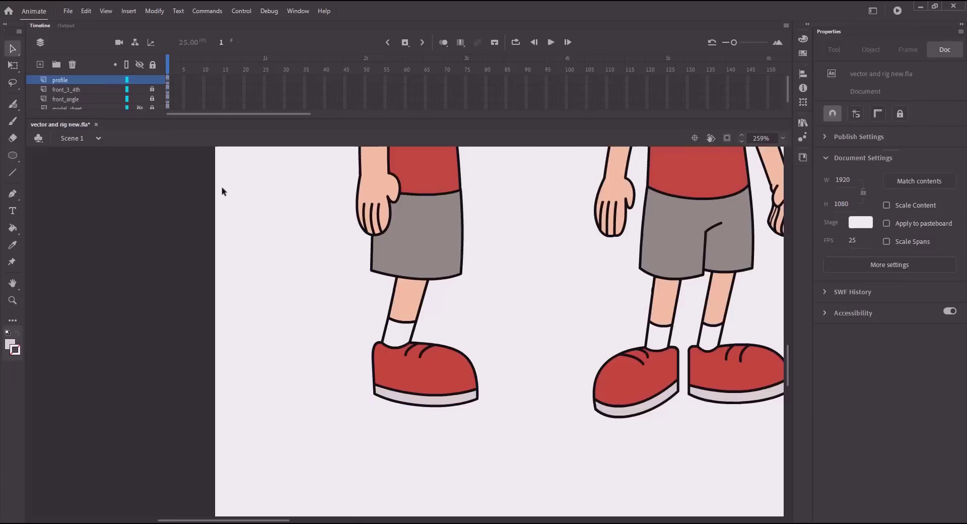
{"action": "key", "text": "ctrl+minus"}
{"action": "key", "text": "ctrl+s"}
Step: Select all parts of the side-view character and convert them to one graphic symbol named "Profile"
{"action": "scroll", "coordinate": [222, 190], "scroll_direction": "up", "scroll_amount": 3}
{"action": "left_click", "coordinate": [368, 306]}
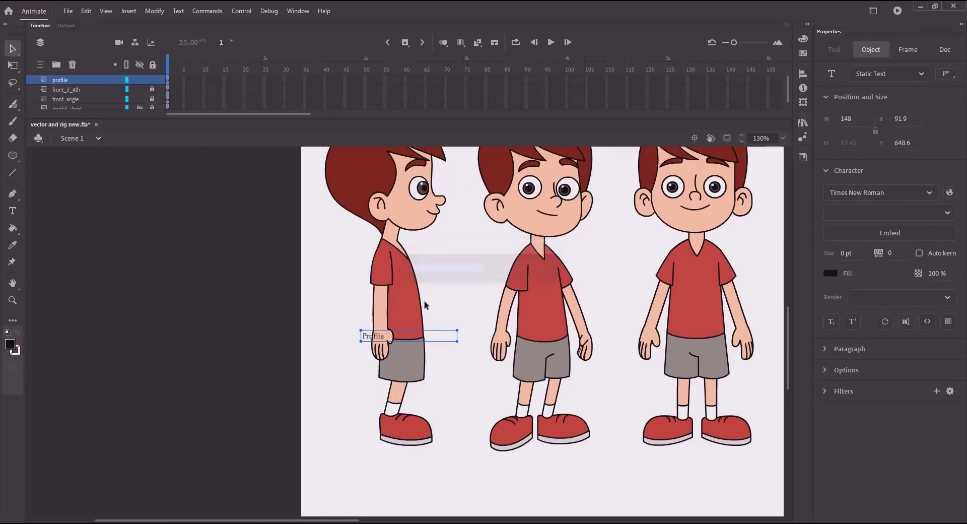
{"action": "left_click", "coordinate": [389, 278]}
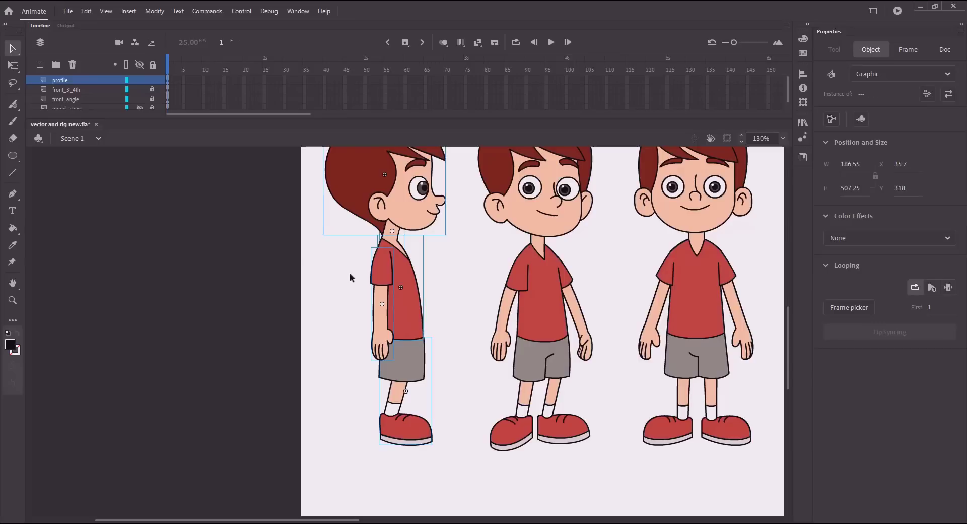
{"action": "key", "text": "F8"}
{"action": "type", "text": "Profile"}
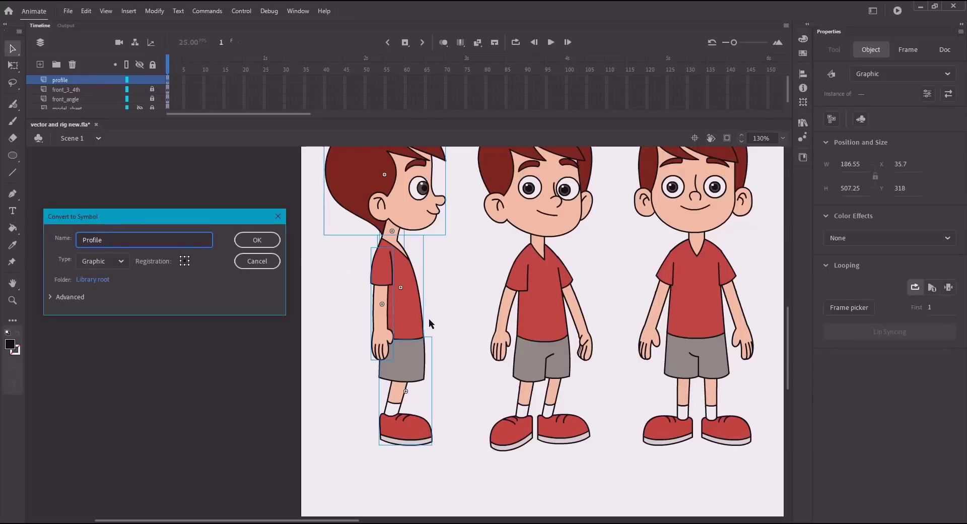
{"action": "key", "text": "Return"}
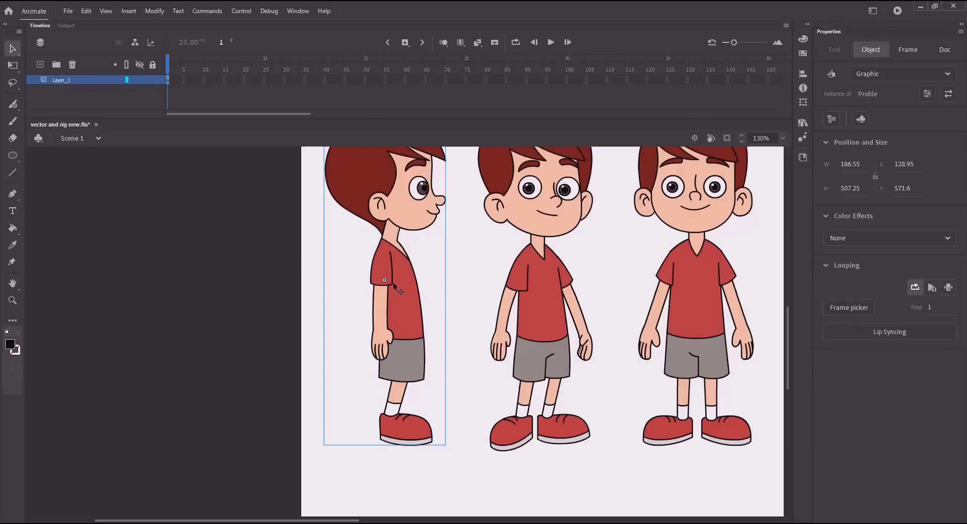
Step: Distribute the body-part symbols inside the Profile symbol to separate layers and delete the empty Layer_1
{"action": "double_click", "coordinate": [392, 282]}
{"action": "right_click", "coordinate": [388, 281]}
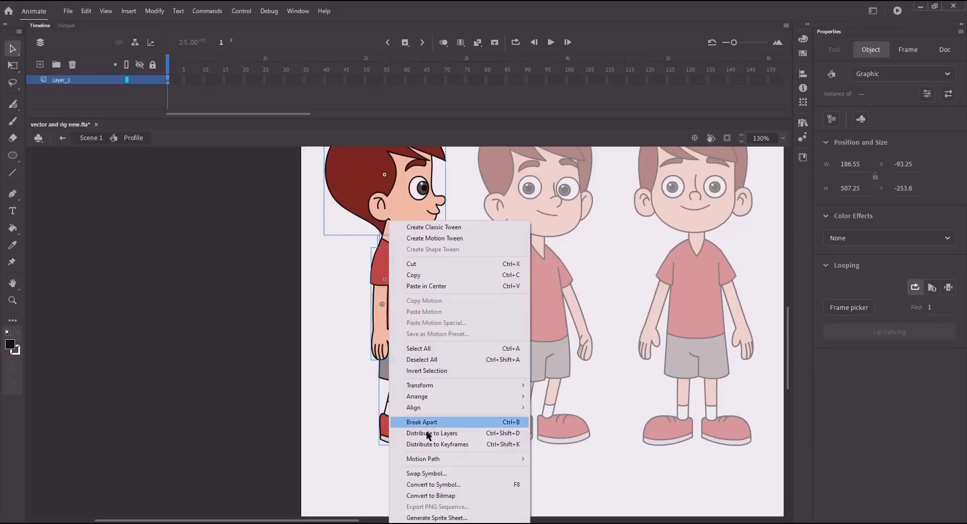
{"action": "left_click", "coordinate": [428, 433]}
{"action": "left_click", "coordinate": [334, 350]}
{"action": "left_click", "coordinate": [75, 80]}
{"action": "left_click", "coordinate": [72, 64]}
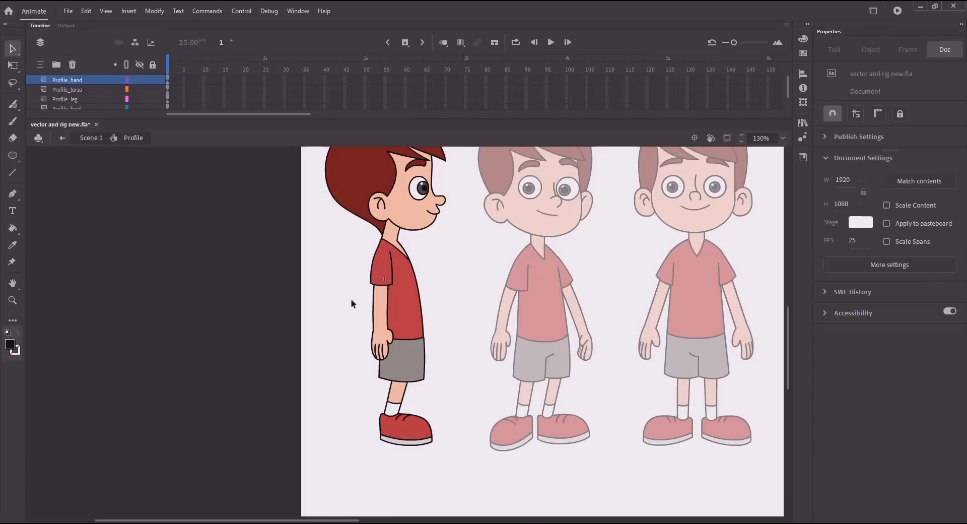
Step: Look inside the side-view leg symbol, return to the Profile symbol and save the document
{"action": "double_click", "coordinate": [404, 364]}
{"action": "left_click", "coordinate": [133, 139]}
{"action": "left_click", "coordinate": [245, 218]}
{"action": "key", "text": "ctrl+s"}
Step: Shift all artwork inside the Profile head symbol so its registration point sits at the base of the head by the neck
{"action": "key", "text": "ctrl+minus"}
{"action": "left_click_drag", "start_coordinate": [428, 212], "coordinate": [319, 227]}
{"action": "key", "text": "z"}
{"action": "left_click_drag", "start_coordinate": [247, 225], "coordinate": [333, 323]}
{"action": "key", "text": "v"}
{"action": "left_click_drag", "start_coordinate": [311, 277], "coordinate": [290, 198]}
{"action": "double_click", "coordinate": [383, 282]}
{"action": "double_click", "coordinate": [387, 287]}
{"action": "left_click", "coordinate": [183, 139]}
{"action": "key", "text": "ctrl+a"}
{"action": "left_click", "coordinate": [133, 139]}
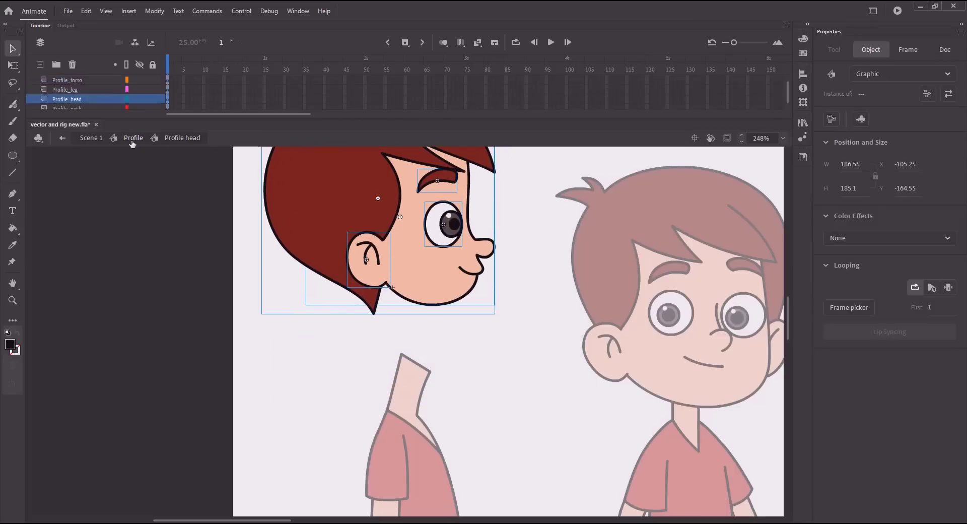
Step: Move the Profile head instance down and right inside the Profile symbol until it sits back on the neck
{"action": "key", "text": "shift+Down"}
{"action": "key", "text": "shift+Down"}
{"action": "key", "text": "shift+Down"}
{"action": "key", "text": "shift+Down"}
{"action": "key", "text": "shift+Down"}
{"action": "key", "text": "shift+Down"}
{"action": "key", "text": "shift+Right"}
{"action": "key", "text": "shift+Right"}
{"action": "key", "text": "shift+Right"}
{"action": "key", "text": "shift+Down"}
{"action": "key", "text": "shift+Down"}
{"action": "key", "text": "shift+Down"}
{"action": "key", "text": "shift+Down"}
{"action": "key", "text": "shift+Down"}
{"action": "key", "text": "shift+Down"}
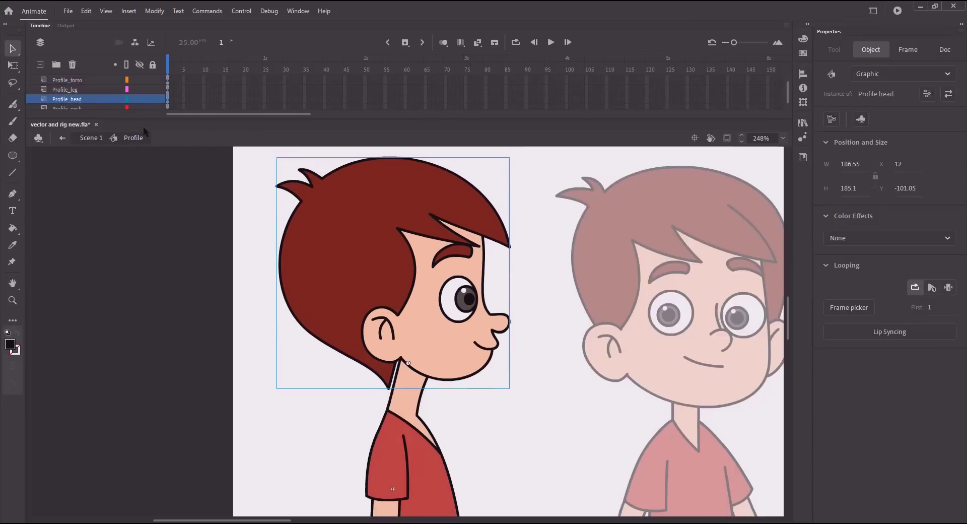
{"action": "key", "text": "Up"}
{"action": "key", "text": "Up"}
Step: Show the model_sheet layer in the main scene and nudge the head inside the Profile symbol vertically to match the reference
{"action": "left_click", "coordinate": [91, 139]}
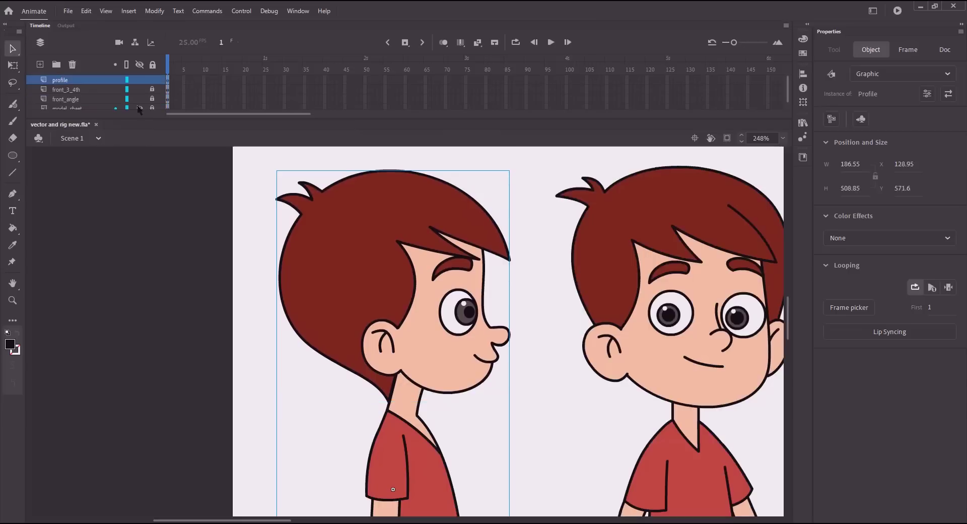
{"action": "left_click", "coordinate": [139, 108]}
{"action": "double_click", "coordinate": [386, 242]}
{"action": "left_click", "coordinate": [385, 242]}
{"action": "key", "text": "Down"}
{"action": "key", "text": "Up"}
{"action": "left_click", "coordinate": [524, 252]}
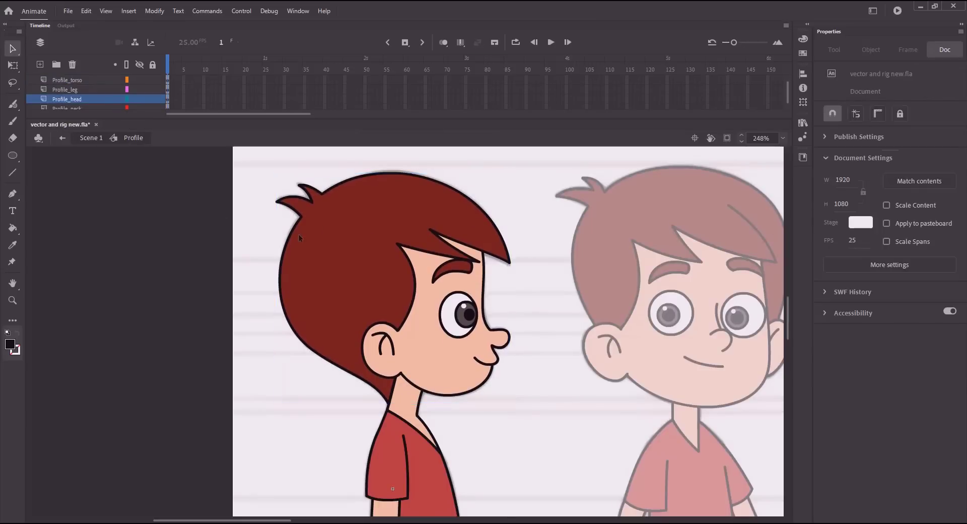
{"action": "left_click", "coordinate": [348, 251]}
{"action": "key", "text": "Up"}
{"action": "left_click", "coordinate": [240, 236]}
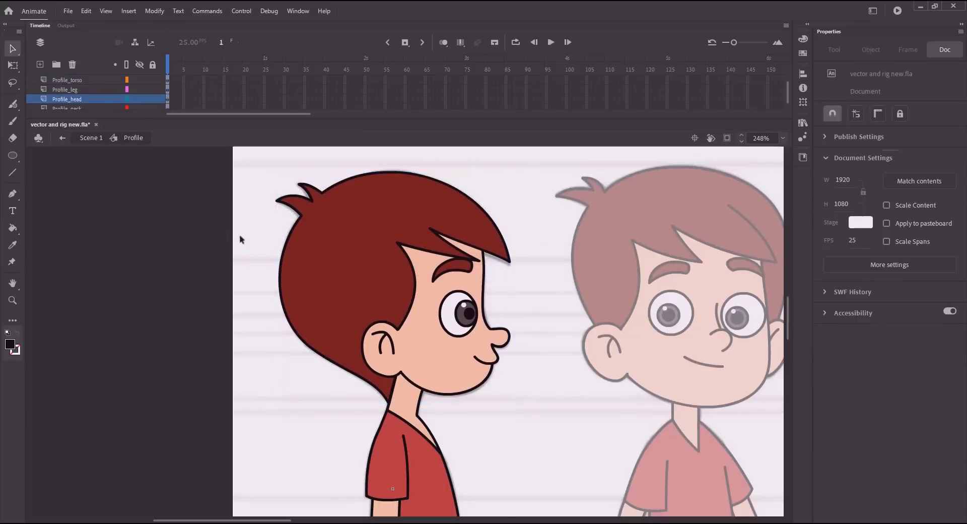
Step: Fine-tune the head's position over the model sheet to X 12.4, Y -89.05 and save the document
{"action": "left_click", "coordinate": [316, 250]}
{"action": "key", "text": "Left"}
{"action": "key", "text": "Left"}
{"action": "key", "text": "Down"}
{"action": "key", "text": "Down"}
{"action": "key", "text": "Right"}
{"action": "key", "text": "Right"}
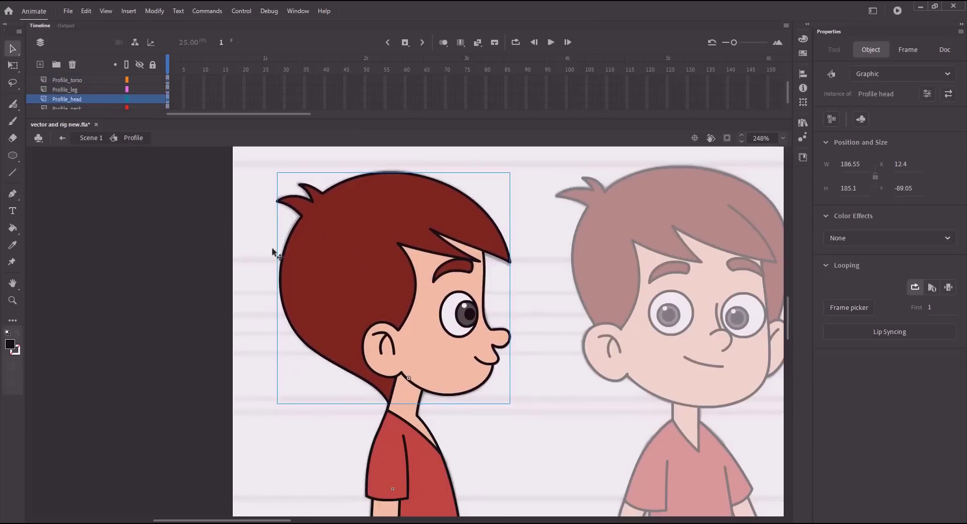
{"action": "left_click", "coordinate": [265, 248]}
{"action": "key", "text": "ctrl+s"}
Step: Offset the eyebrow artwork so its registration point lies at the inner left end, and nudge the eyebrow instance back into place
{"action": "double_click", "coordinate": [425, 294]}
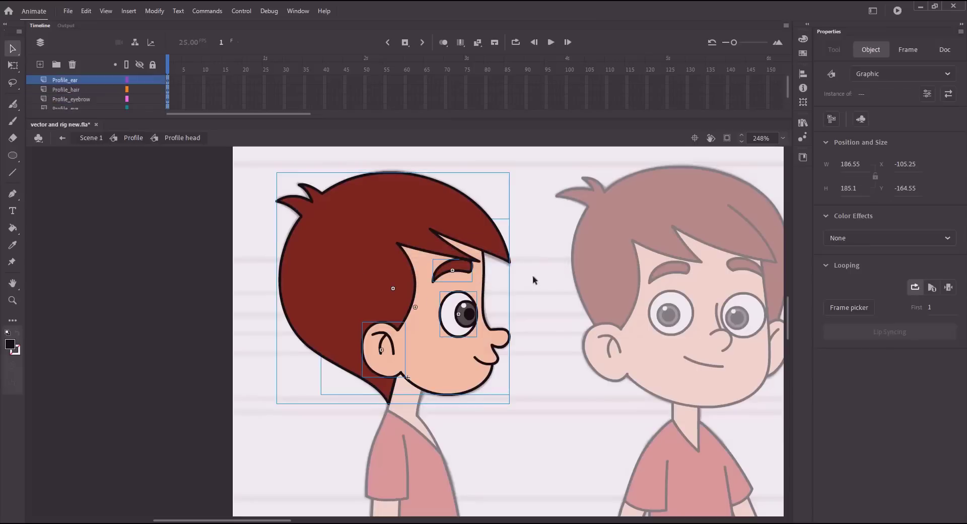
{"action": "double_click", "coordinate": [461, 263]}
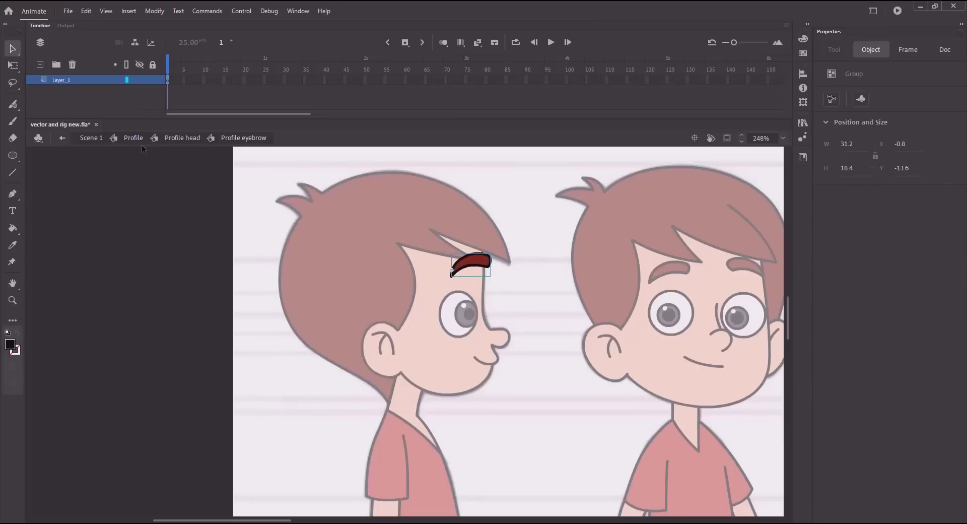
{"action": "left_click", "coordinate": [184, 138]}
{"action": "key", "text": "Up"}
{"action": "key", "text": "Up"}
{"action": "key", "text": "Up"}
{"action": "key", "text": "Up"}
{"action": "key", "text": "Up"}
{"action": "key", "text": "Up"}
{"action": "key", "text": "Up"}
{"action": "key", "text": "Left"}
{"action": "key", "text": "Left"}
{"action": "key", "text": "Left"}
{"action": "key", "text": "Left"}
{"action": "key", "text": "Left"}
{"action": "key", "text": "Left"}
{"action": "key", "text": "Left"}
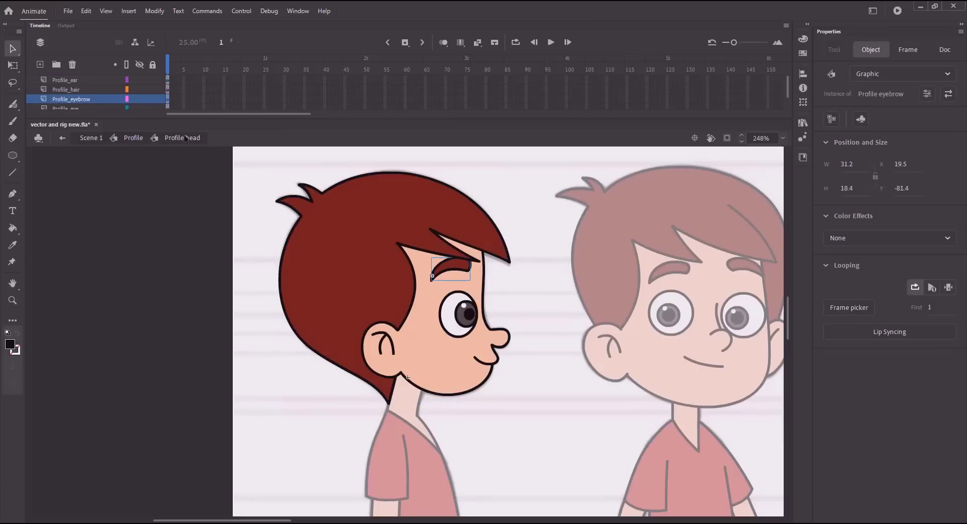
{"action": "left_click", "coordinate": [252, 181]}
Step: Offset the ear artwork so its registration point lies at the ear's right edge, and nudge the ear instance back against the head
{"action": "left_click", "coordinate": [347, 220]}
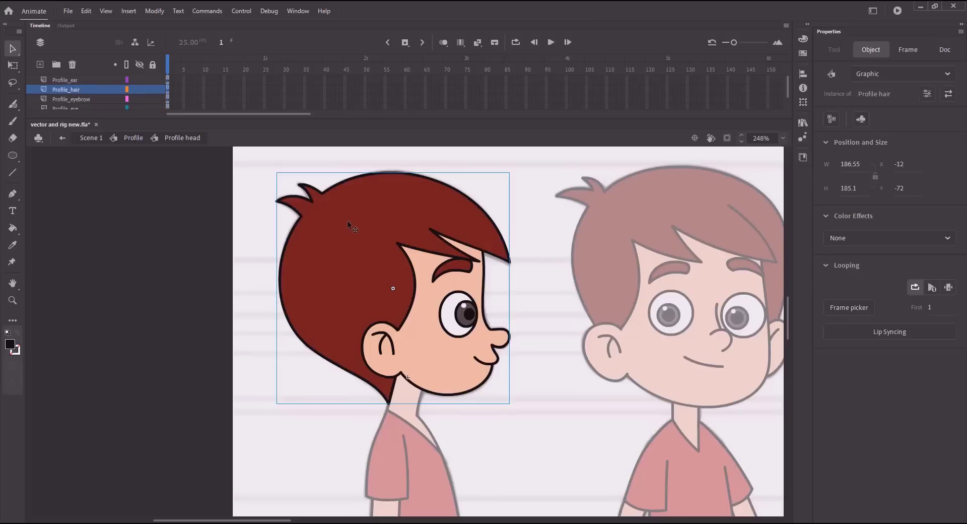
{"action": "left_click_drag", "start_coordinate": [339, 250], "coordinate": [342, 227]}
{"action": "left_click", "coordinate": [384, 313]}
{"action": "double_click", "coordinate": [391, 321]}
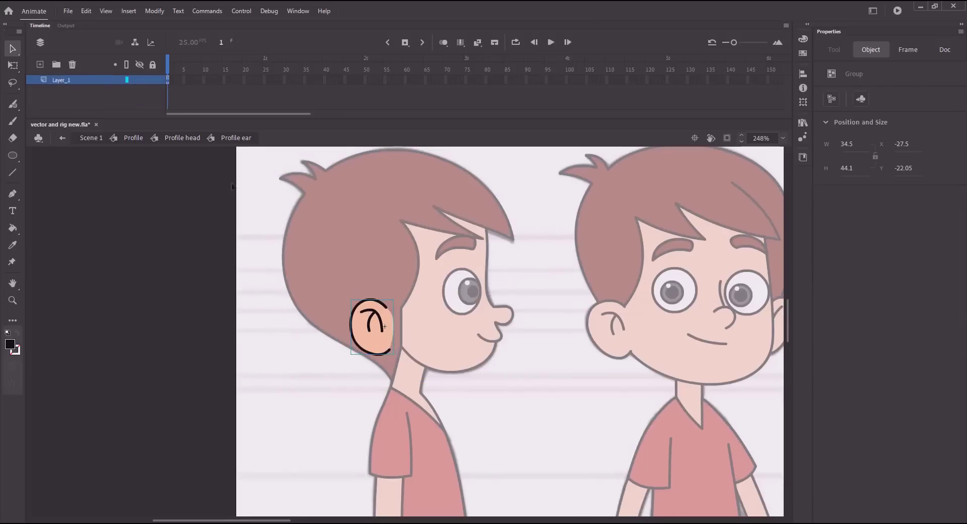
{"action": "left_click", "coordinate": [176, 138]}
{"action": "key", "text": "Right"}
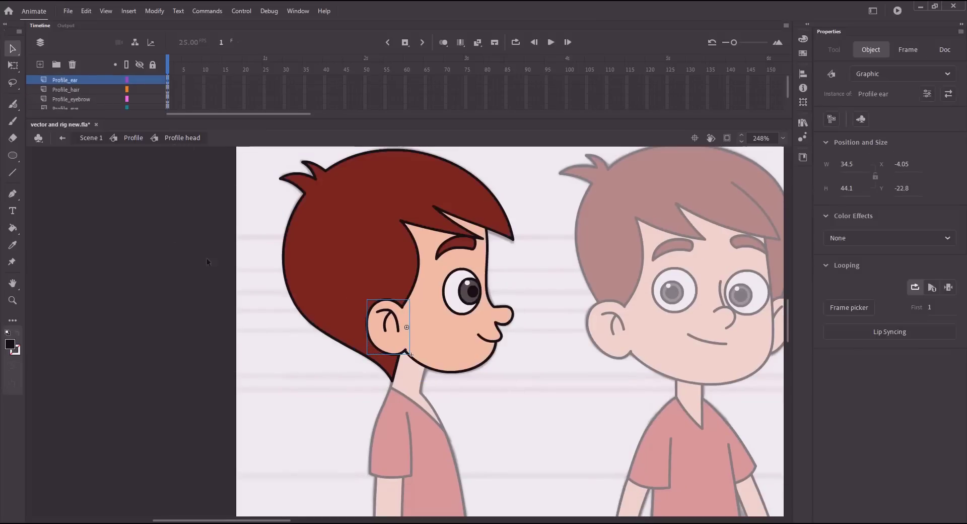
{"action": "key", "text": "Left"}
{"action": "left_click", "coordinate": [207, 262]}
Step: Leave the head symbol and shift the artwork inside the Profile neck symbol upward so its registration point moves toward the neck's base
{"action": "left_click_drag", "start_coordinate": [206, 262], "coordinate": [240, 146]}
{"action": "double_click", "coordinate": [239, 191]}
{"action": "double_click", "coordinate": [412, 254]}
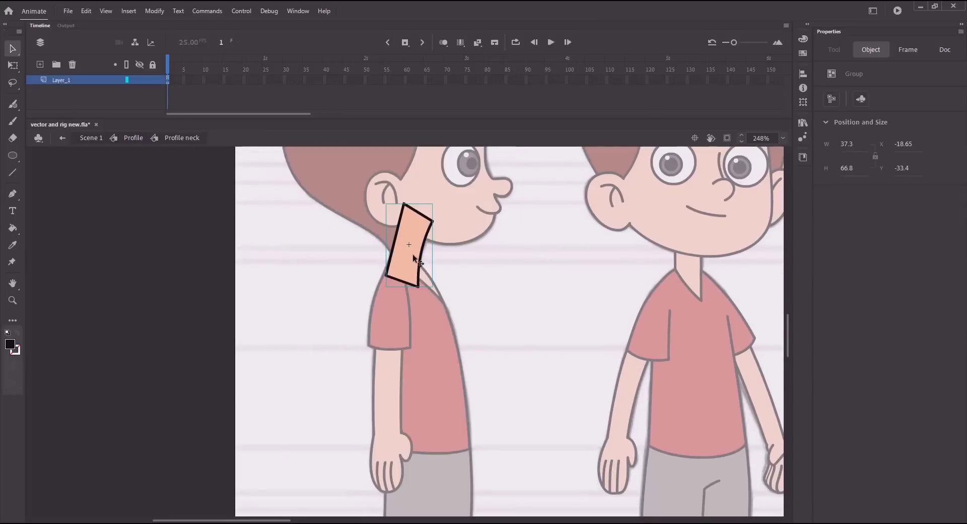
{"action": "key", "text": "Up"}
{"action": "key", "text": "Up"}
{"action": "key", "text": "Up"}
{"action": "key", "text": "Up"}
{"action": "key", "text": "Up"}
{"action": "key", "text": "Up"}
{"action": "key", "text": "Up"}
{"action": "key", "text": "Up"}
{"action": "key", "text": "Up"}
{"action": "key", "text": "Up"}
{"action": "key", "text": "Up"}
{"action": "key", "text": "Up"}
{"action": "key", "text": "Up"}
{"action": "key", "text": "Up"}
{"action": "key", "text": "Up"}
{"action": "key", "text": "Up"}
{"action": "key", "text": "Up"}
{"action": "key", "text": "Up"}
{"action": "key", "text": "Up"}
{"action": "key", "text": "Up"}
Step: Reposition the neck instance in the Profile symbol at X 2.15, Y -43.3 and save the document
{"action": "left_click", "coordinate": [133, 137]}
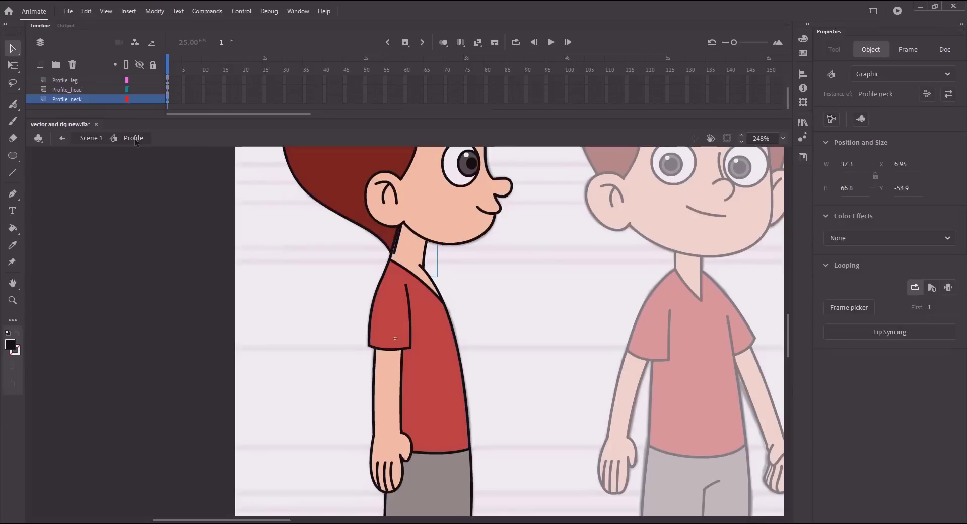
{"action": "key", "text": "shift+Left"}
{"action": "key", "text": "shift+Down"}
{"action": "key", "text": "shift+Down"}
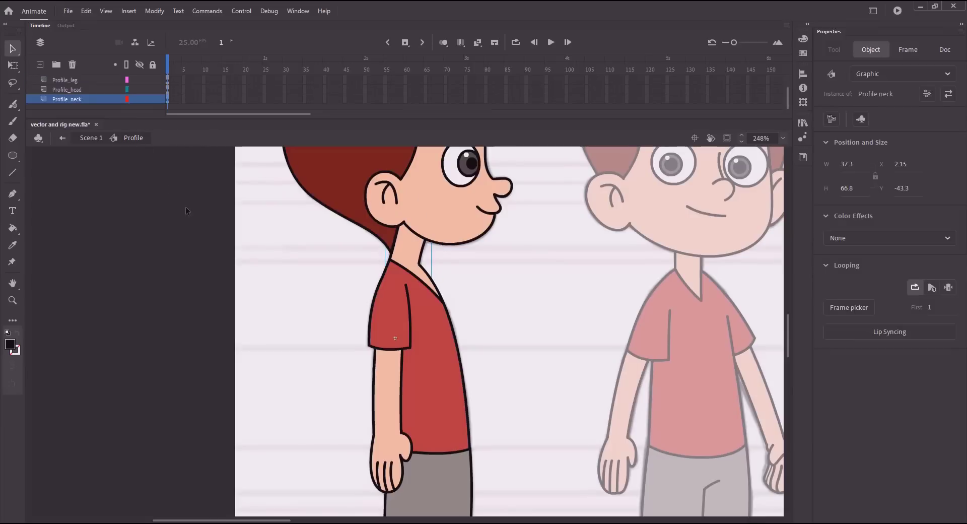
{"action": "left_click", "coordinate": [176, 195]}
{"action": "key", "text": "ctrl+s"}
Step: Shift the artwork inside the Profile torso symbol up about 80 px so its registration point sits at the shirt's bottom edge
{"action": "scroll", "coordinate": [304, 252], "scroll_direction": "down", "scroll_amount": 2}
{"action": "left_click", "coordinate": [443, 297]}
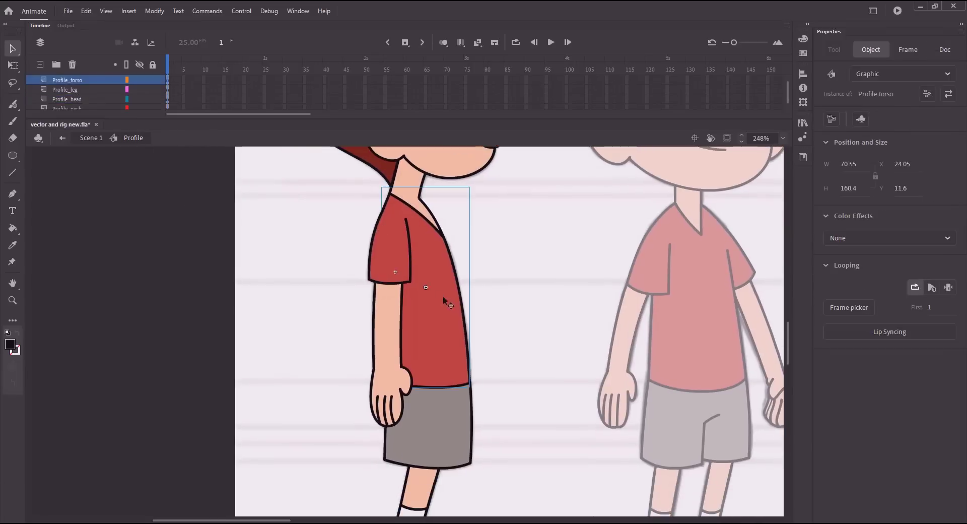
{"action": "key", "text": "shift+Up"}
{"action": "key", "text": "ctrl+z"}
{"action": "double_click", "coordinate": [438, 295]}
{"action": "left_click", "coordinate": [438, 294]}
{"action": "key", "text": "shift+Up"}
{"action": "key", "text": "shift+Up"}
{"action": "key", "text": "shift+Up"}
{"action": "key", "text": "shift+Up"}
{"action": "key", "text": "shift+Up"}
{"action": "key", "text": "shift+Up"}
{"action": "key", "text": "shift+Up"}
{"action": "key", "text": "shift+Up"}
{"action": "key", "text": "shift+Up"}
{"action": "key", "text": "shift+Up"}
{"action": "key", "text": "shift+Up"}
{"action": "key", "text": "shift+Up"}
{"action": "key", "text": "shift+Up"}
{"action": "key", "text": "shift+Up"}
{"action": "key", "text": "shift+Up"}
{"action": "key", "text": "shift+Up"}
{"action": "key", "text": "shift+Up"}
{"action": "key", "text": "shift+Up"}
{"action": "key", "text": "shift+Up"}
{"action": "key", "text": "shift+Up"}
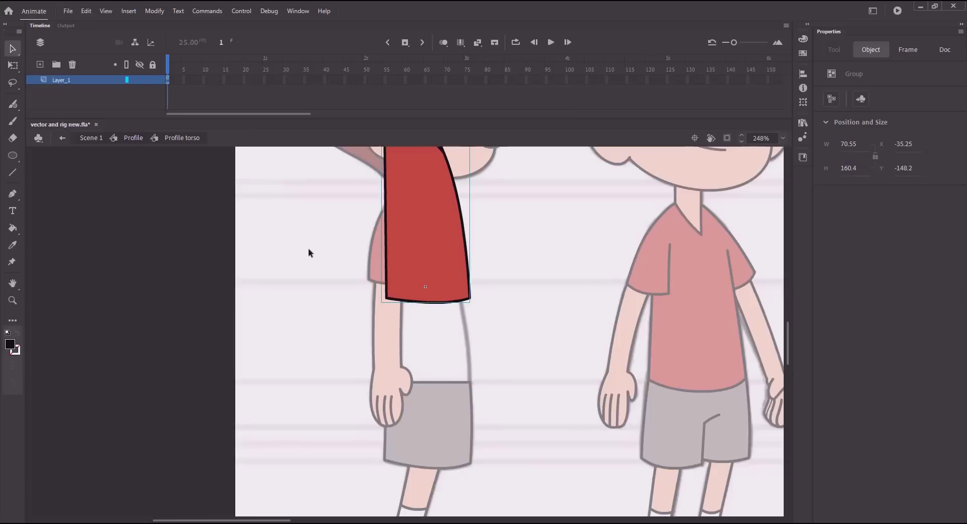
Step: Move the torso instance in the Profile symbol down 80 px to Y 91.6 so the shirt meets the shorts again
{"action": "left_click", "coordinate": [133, 138]}
{"action": "key", "text": "shift+Down"}
{"action": "key", "text": "shift+Down"}
{"action": "key", "text": "shift+Down"}
{"action": "key", "text": "shift+Down"}
{"action": "key", "text": "shift+Down"}
{"action": "key", "text": "shift+Down"}
{"action": "key", "text": "shift+Down"}
{"action": "key", "text": "shift+Down"}
{"action": "key", "text": "shift+Down"}
{"action": "key", "text": "shift+Down"}
{"action": "key", "text": "shift+Down"}
{"action": "key", "text": "shift+Down"}
{"action": "key", "text": "shift+Down"}
{"action": "key", "text": "shift+Down"}
{"action": "key", "text": "shift+Down"}
{"action": "key", "text": "shift+Down"}
{"action": "key", "text": "shift+Down"}
{"action": "key", "text": "shift+Down"}
{"action": "key", "text": "shift+Down"}
{"action": "key", "text": "shift+Down"}
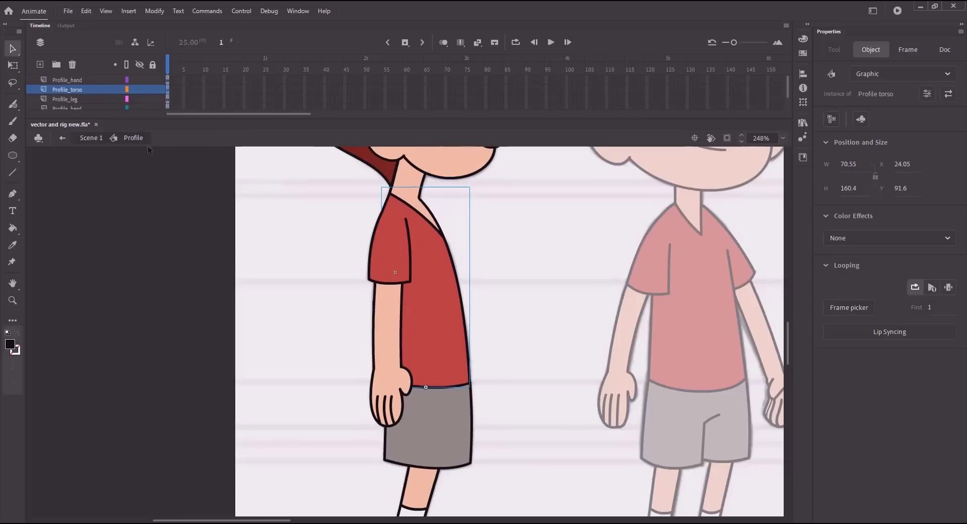
{"action": "left_click", "coordinate": [313, 247]}
Step: Shift all artwork inside the Profile hand symbol down 80 px to Y -5.85 so its registration point sits at the shoulder
{"action": "left_click", "coordinate": [381, 261]}
{"action": "double_click", "coordinate": [381, 261]}
{"action": "key", "text": "ctrl+a"}
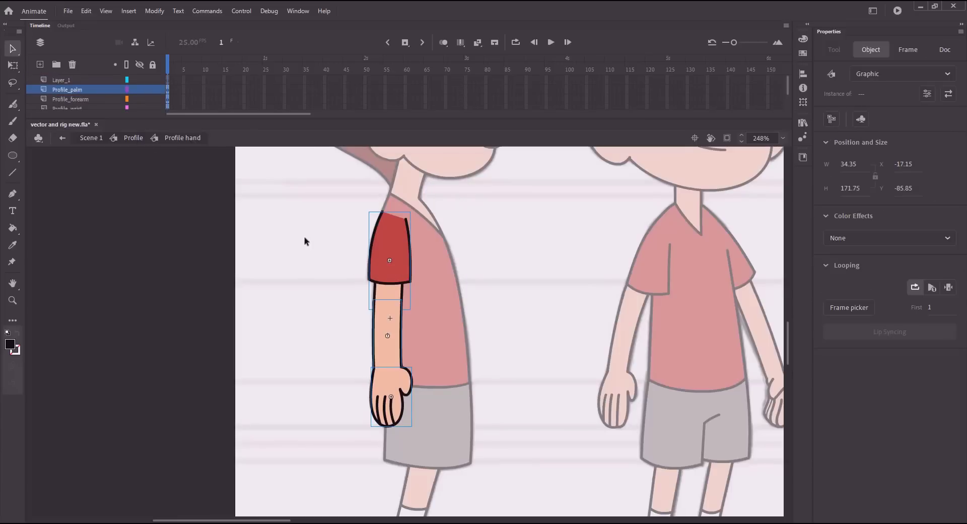
{"action": "key", "text": "shift+Down"}
{"action": "key", "text": "shift+Down"}
{"action": "key", "text": "shift+Down"}
{"action": "key", "text": "shift+Down"}
{"action": "key", "text": "shift+Down"}
{"action": "key", "text": "shift+Down"}
{"action": "key", "text": "shift+Down"}
{"action": "key", "text": "shift+Down"}
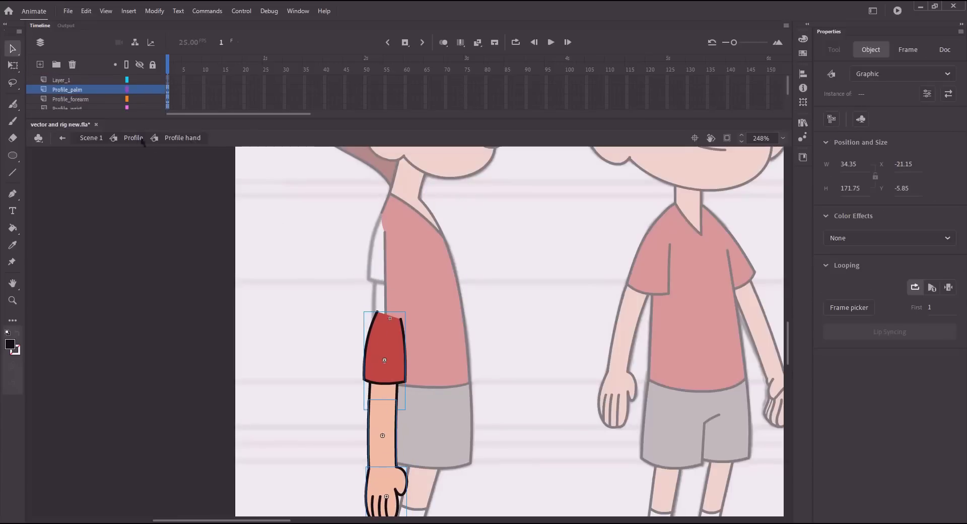
{"action": "left_click", "coordinate": [146, 143]}
Step: Move the hand instance in the Profile symbol up to X -0.2, Y -43.05 so the sleeve meets the shoulder again
{"action": "key", "text": "shift+Up"}
{"action": "key", "text": "shift+Up"}
{"action": "key", "text": "shift+Up"}
{"action": "key", "text": "shift+Up"}
{"action": "key", "text": "shift+Up"}
{"action": "key", "text": "shift+Up"}
{"action": "key", "text": "shift+Up"}
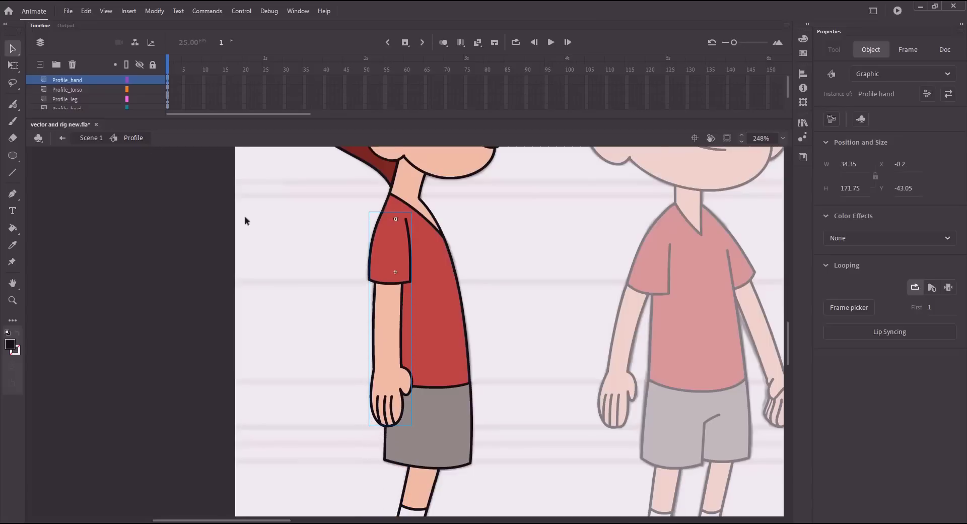
Step: Shift the artwork inside the Profile upper hand symbol downward so its registration point sits near the shoulder, and realign its instance
{"action": "double_click", "coordinate": [389, 241]}
{"action": "left_click", "coordinate": [386, 236]}
{"action": "double_click", "coordinate": [386, 237]}
{"action": "key", "text": "ctrl+a"}
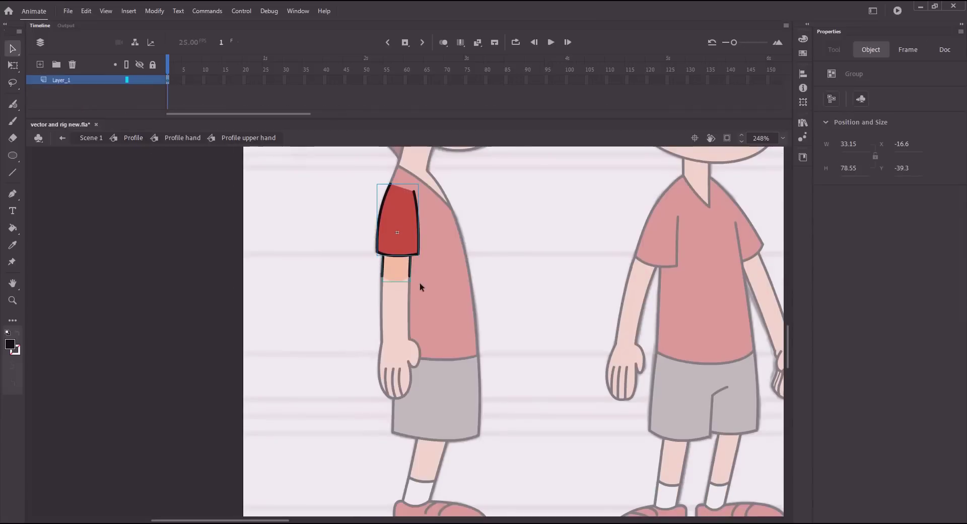
{"action": "key", "text": "shift+Down"}
{"action": "key", "text": "shift+Down"}
{"action": "key", "text": "shift+Down"}
{"action": "key", "text": "shift+Down"}
{"action": "key", "text": "shift+Down"}
{"action": "key", "text": "shift+Down"}
{"action": "key", "text": "shift+Down"}
{"action": "key", "text": "shift+Down"}
{"action": "key", "text": "shift+Left"}
{"action": "left_click", "coordinate": [194, 140]}
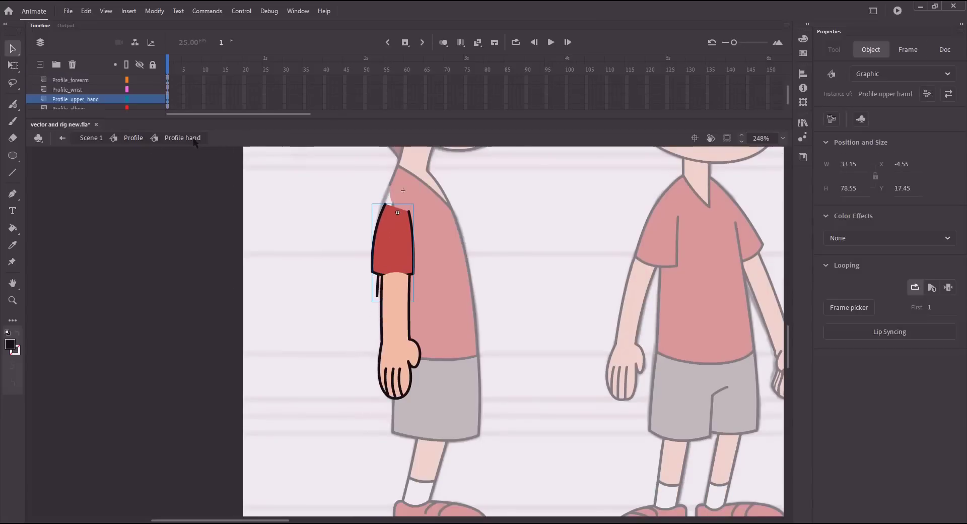
Step: Shift the artwork inside the Profile forearm symbol downward so its registration point moves toward the elbow
{"action": "double_click", "coordinate": [398, 305]}
{"action": "key", "text": "shift+Down"}
{"action": "key", "text": "shift+Down"}
{"action": "key", "text": "shift+Down"}
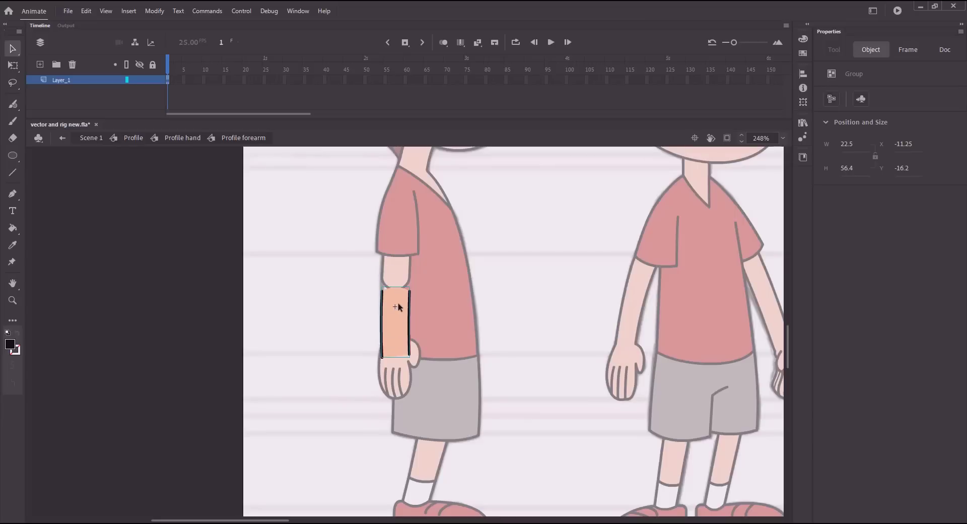
{"action": "left_click", "coordinate": [180, 138]}
Step: Shift the artwork inside the Profile palm symbol downward so its registration point moves to the wrist
{"action": "double_click", "coordinate": [396, 374]}
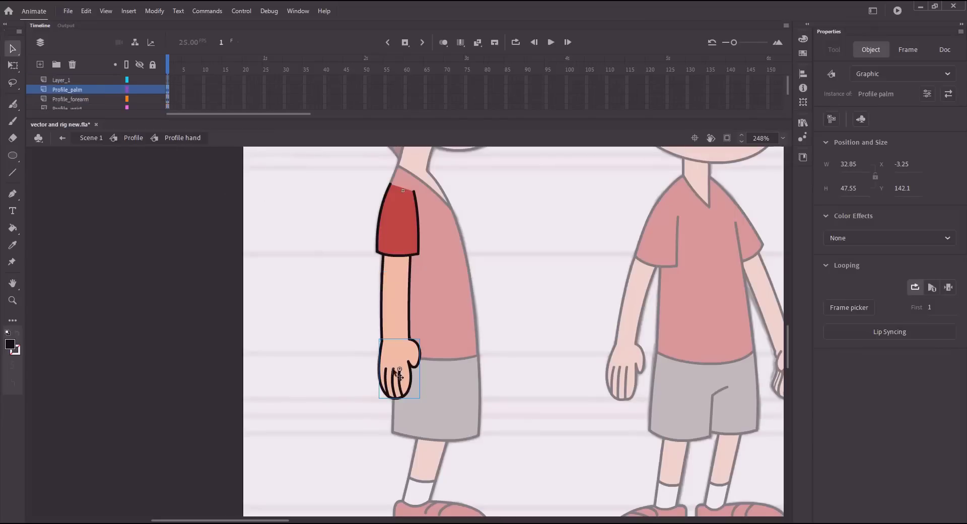
{"action": "key", "text": "ctrl+a"}
{"action": "key", "text": "shift+Down"}
{"action": "key", "text": "shift+Down"}
{"action": "key", "text": "shift+Down"}
{"action": "key", "text": "shift+Right"}
{"action": "key", "text": "shift+Down"}
{"action": "key", "text": "shift+Down"}
{"action": "left_click", "coordinate": [185, 140]}
Step: Move the palm instance in the Profile hand symbol back up and left so it meets the forearm
{"action": "key", "text": "shift+Up"}
{"action": "key", "text": "shift+Up"}
{"action": "key", "text": "shift+Up"}
{"action": "key", "text": "shift+Left"}
{"action": "left_click", "coordinate": [283, 259]}
Step: Shift all artwork inside the Profile leg symbol to X -36.6, Y -6.9 so its registration point sits at the hip
{"action": "left_click", "coordinate": [133, 138]}
{"action": "left_click", "coordinate": [439, 319]}
{"action": "double_click", "coordinate": [440, 325]}
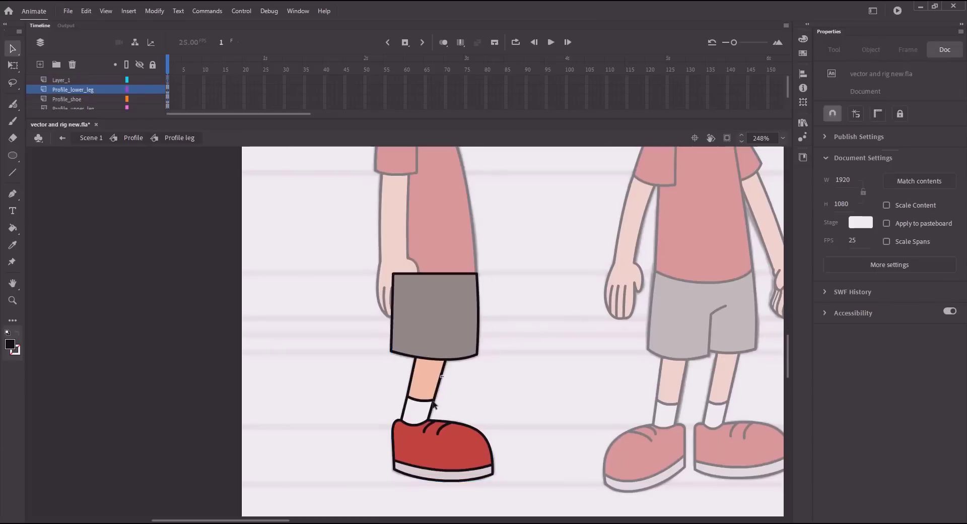
{"action": "key", "text": "ctrl+a"}
{"action": "key", "text": "shift+Down"}
{"action": "key", "text": "shift+Down"}
{"action": "key", "text": "shift+Down"}
{"action": "key", "text": "Right"}
{"action": "key", "text": "Right"}
{"action": "key", "text": "Right"}
{"action": "key", "text": "Right"}
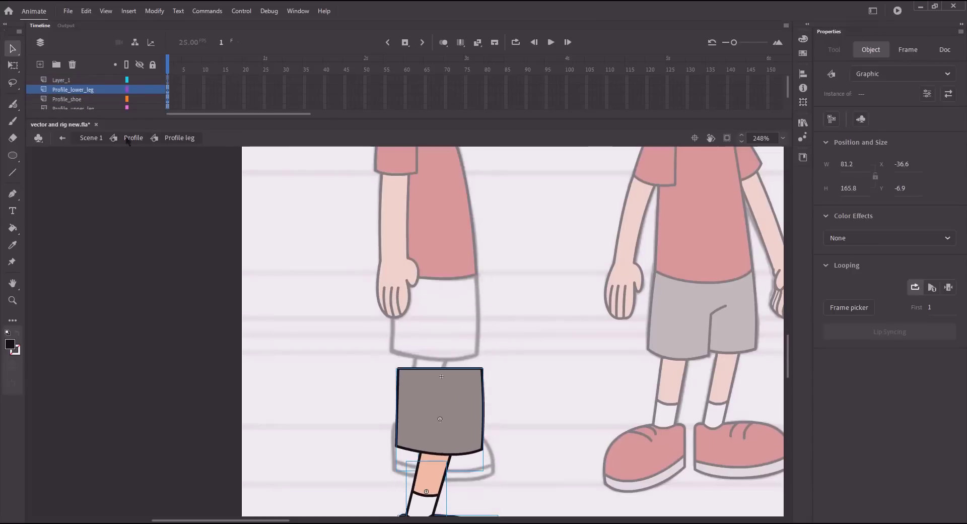
{"action": "left_click", "coordinate": [139, 141]}
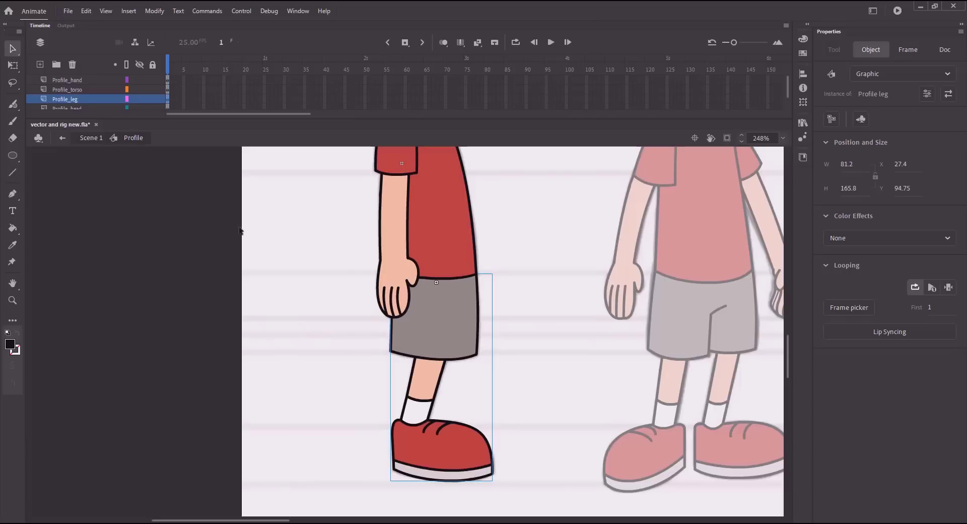
Step: Shift the artwork inside the Profile upper leg symbol down to Y -4.9 so its registration point sits at the top of the shorts
{"action": "left_click", "coordinate": [249, 239]}
{"action": "left_click_drag", "start_coordinate": [327, 255], "coordinate": [314, 214]}
{"action": "double_click", "coordinate": [380, 279]}
{"action": "left_click", "coordinate": [351, 276]}
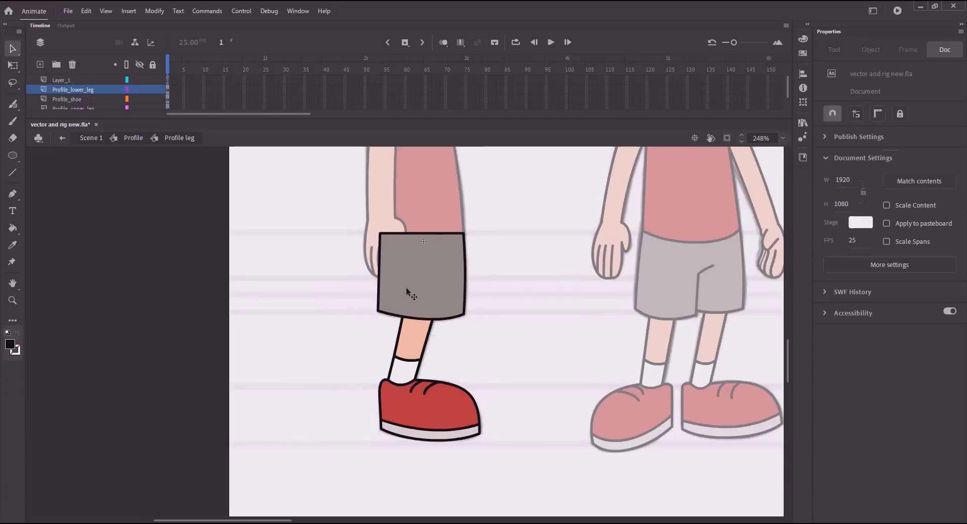
{"action": "double_click", "coordinate": [408, 290]}
{"action": "left_click_drag", "start_coordinate": [378, 233], "coordinate": [373, 273]}
{"action": "left_click", "coordinate": [179, 138]}
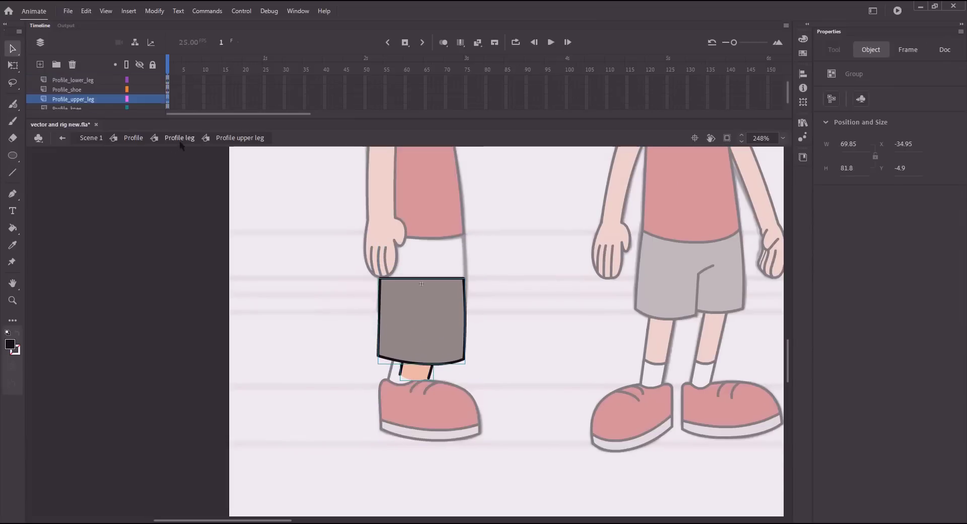
Step: Shift the artwork inside the Profile lower leg symbol downward so its registration point sits at the knee
{"action": "double_click", "coordinate": [402, 364]}
{"action": "left_click_drag", "start_coordinate": [401, 364], "coordinate": [397, 387]}
{"action": "left_click", "coordinate": [179, 139]}
Step: Nudge the lower leg instance in the Profile leg symbol to X -8.4, Y 70.85 so it lines up with the shorts and shoe
{"action": "key", "text": "Up"}
{"action": "key", "text": "Up"}
{"action": "key", "text": "Up"}
{"action": "key", "text": "Up"}
{"action": "key", "text": "Up"}
{"action": "key", "text": "Right"}
{"action": "key", "text": "Right"}
{"action": "key", "text": "Right"}
{"action": "key", "text": "Right"}
{"action": "key", "text": "Up"}
{"action": "key", "text": "Up"}
{"action": "key", "text": "Up"}
{"action": "key", "text": "Up"}
{"action": "key", "text": "Up"}
{"action": "key", "text": "Up"}
{"action": "key", "text": "Up"}
{"action": "key", "text": "Up"}
{"action": "key", "text": "Up"}
{"action": "key", "text": "Up"}
{"action": "key", "text": "Up"}
{"action": "key", "text": "Up"}
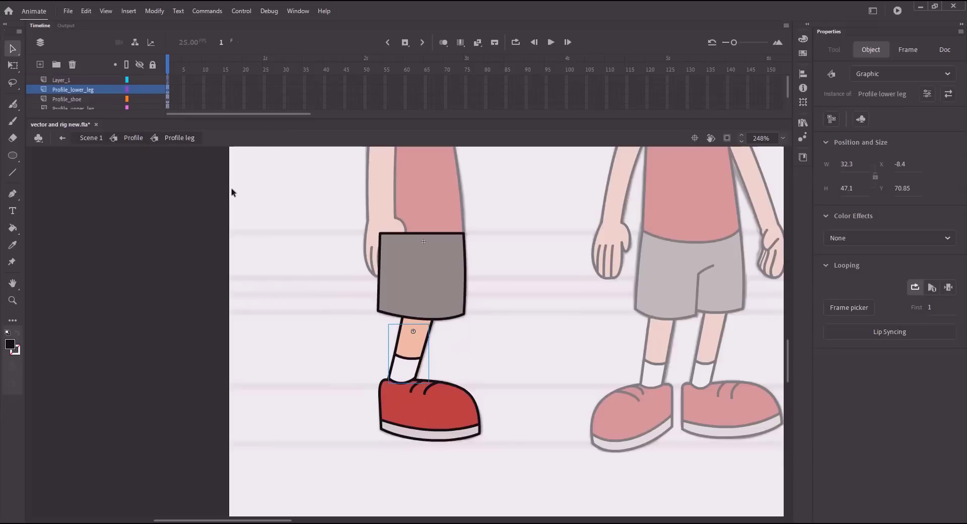
{"action": "left_click", "coordinate": [320, 288]}
Step: Shift the artwork inside the Profile shoe symbol down and right so its registration point moves to the ankle
{"action": "left_click_drag", "start_coordinate": [322, 292], "coordinate": [326, 241]}
{"action": "double_click", "coordinate": [414, 361]}
{"action": "left_click", "coordinate": [414, 361]}
{"action": "key", "text": "Down"}
{"action": "key", "text": "Down"}
{"action": "key", "text": "Down"}
{"action": "key", "text": "Down"}
{"action": "key", "text": "Down"}
{"action": "key", "text": "Down"}
{"action": "key", "text": "Down"}
{"action": "key", "text": "Down"}
{"action": "key", "text": "shift+Down"}
{"action": "key", "text": "shift+Down"}
{"action": "key", "text": "shift+Right"}
{"action": "key", "text": "shift+Right"}
{"action": "key", "text": "shift+Right"}
{"action": "key", "text": "shift+Right"}
{"action": "key", "text": "shift+Right"}
{"action": "key", "text": "shift+Right"}
{"action": "key", "text": "shift+Right"}
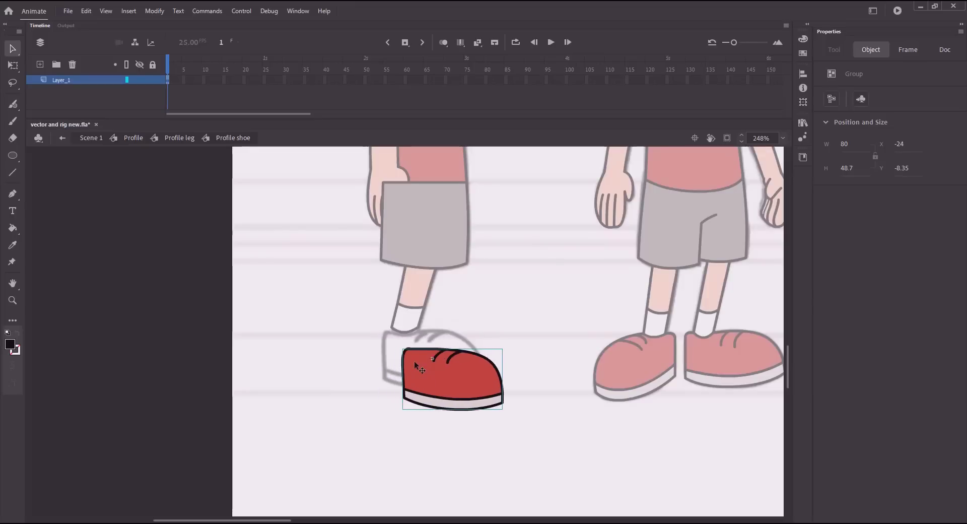
{"action": "key", "text": "shift+Down"}
{"action": "key", "text": "shift+Left"}
{"action": "left_click", "coordinate": [177, 140]}
Step: Move the shoe instance in the Profile leg symbol to X -15.4, Y 130.55, back under the sock
{"action": "key", "text": "shift+Left"}
{"action": "key", "text": "shift+Left"}
{"action": "key", "text": "shift+Left"}
{"action": "key", "text": "shift+Left"}
{"action": "key", "text": "shift+Left"}
{"action": "key", "text": "shift+Up"}
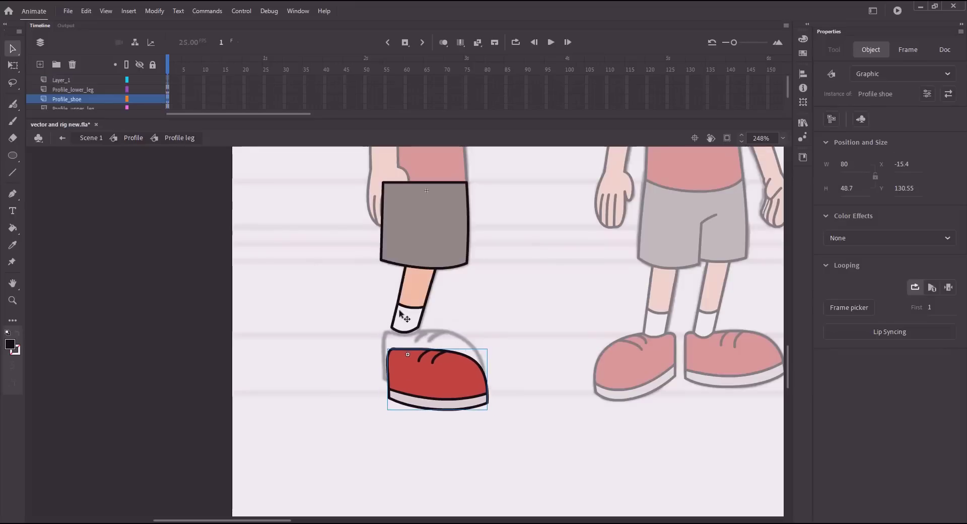
Step: Nudge the lower leg instance to X -8.8, Y 73.65 to fine-tune its fit below the shorts
{"action": "left_click", "coordinate": [402, 312]}
{"action": "key", "text": "shift+Down"}
{"action": "key", "text": "Left"}
{"action": "key", "text": "Left"}
{"action": "key", "text": "Left"}
{"action": "key", "text": "Up"}
{"action": "key", "text": "Up"}
{"action": "key", "text": "Up"}
{"action": "key", "text": "Right"}
{"action": "key", "text": "Right"}
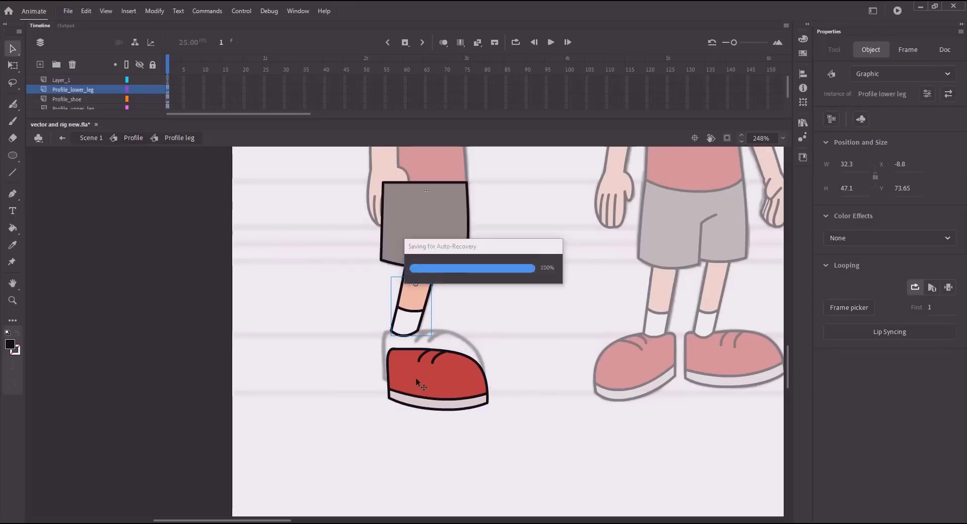
Step: Move the shoe instance up and fine-tune it sideways so it meets the sock and matches the model sheet outline
{"action": "left_click", "coordinate": [420, 373]}
{"action": "key", "text": "shift+Up"}
{"action": "key", "text": "shift+Left"}
{"action": "key", "text": "Up"}
{"action": "key", "text": "Up"}
{"action": "key", "text": "Up"}
{"action": "key", "text": "Right"}
{"action": "key", "text": "Right"}
{"action": "key", "text": "Right"}
{"action": "key", "text": "Right"}
{"action": "key", "text": "Right"}
{"action": "key", "text": "Right"}
{"action": "key", "text": "Left"}
{"action": "key", "text": "Up"}
{"action": "key", "text": "Up"}
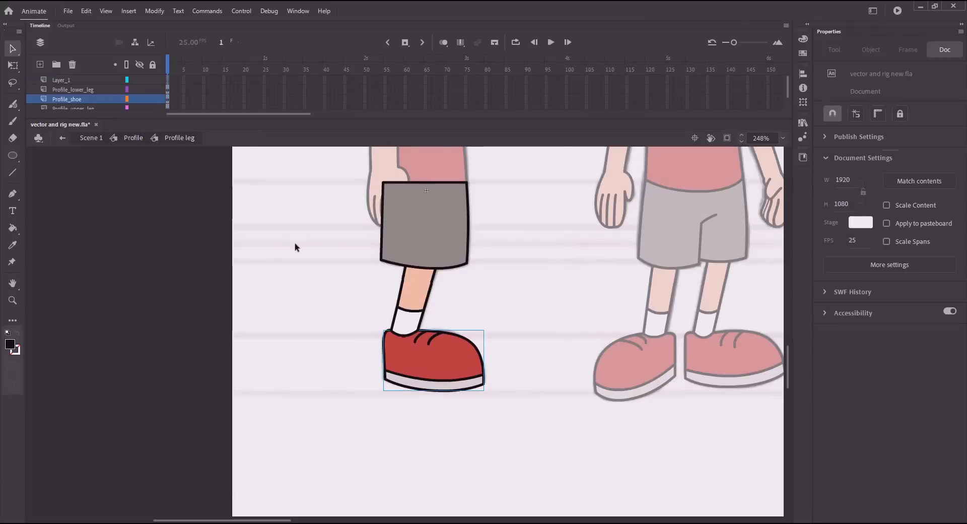
Step: Leave the nested leg and Profile symbols for Scene 1 and toggle the visibility of the model_sheet layer
{"action": "double_click", "coordinate": [280, 264]}
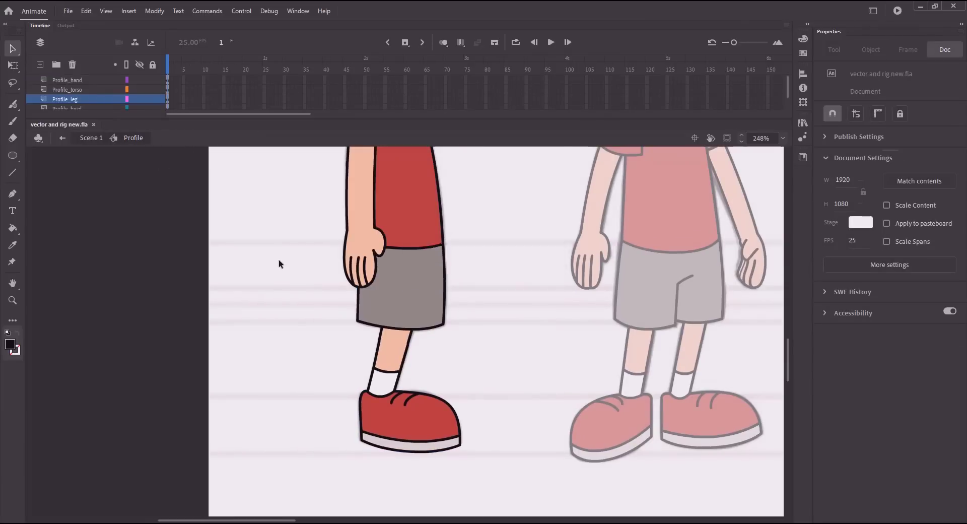
{"action": "double_click", "coordinate": [280, 264]}
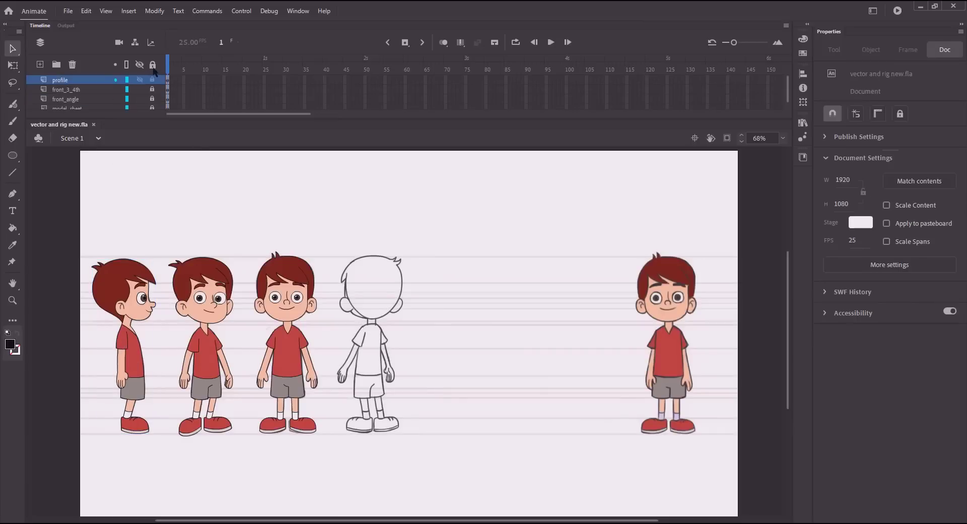
{"action": "left_click", "coordinate": [139, 107]}
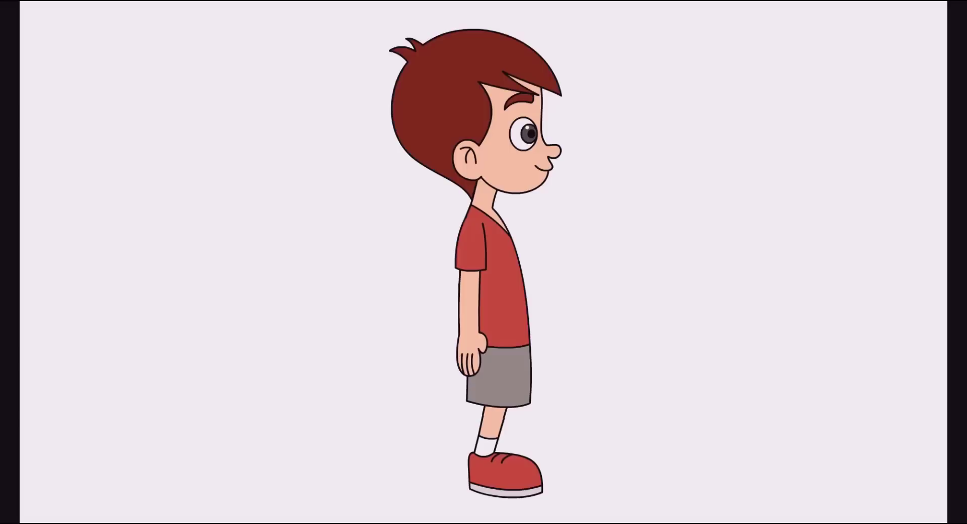